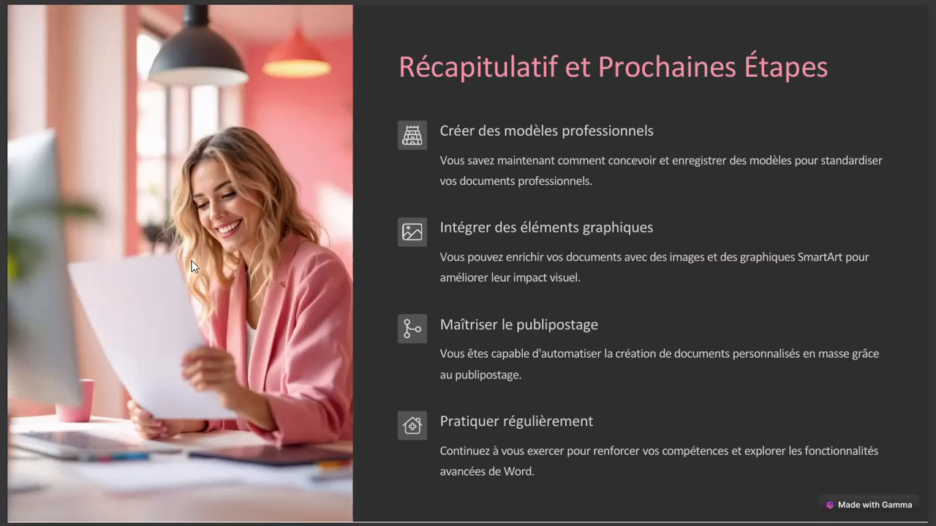
Leave the full-screen PDF presentation and switch to the Publipostage document in Word
key("Escape")
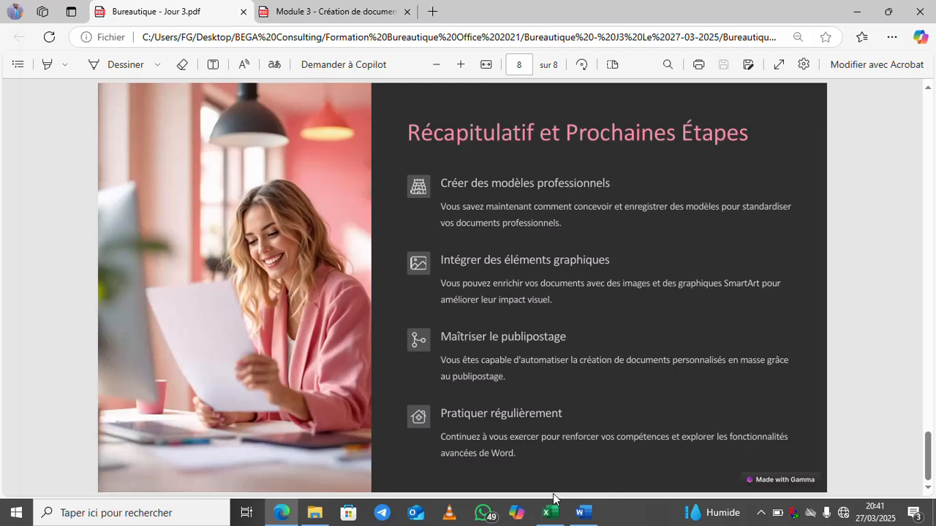
mouse_move(589, 515)
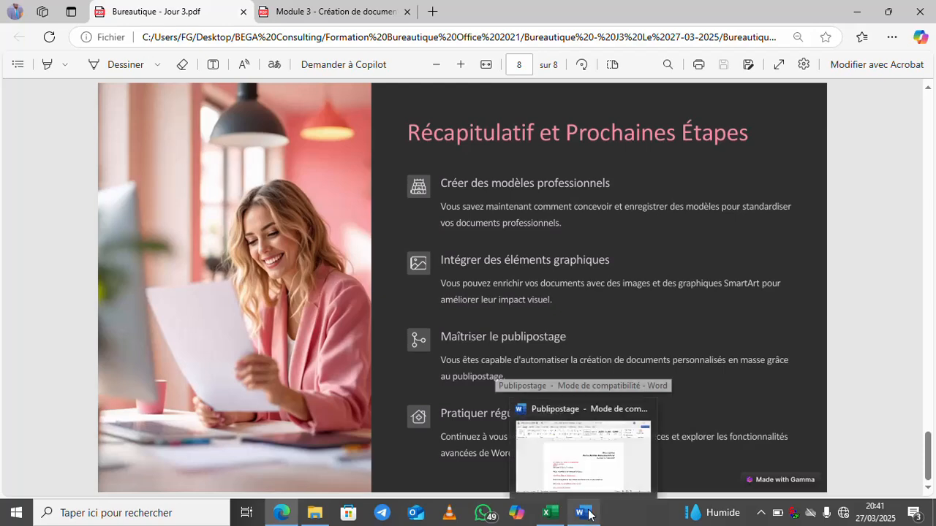
left_click(589, 515)
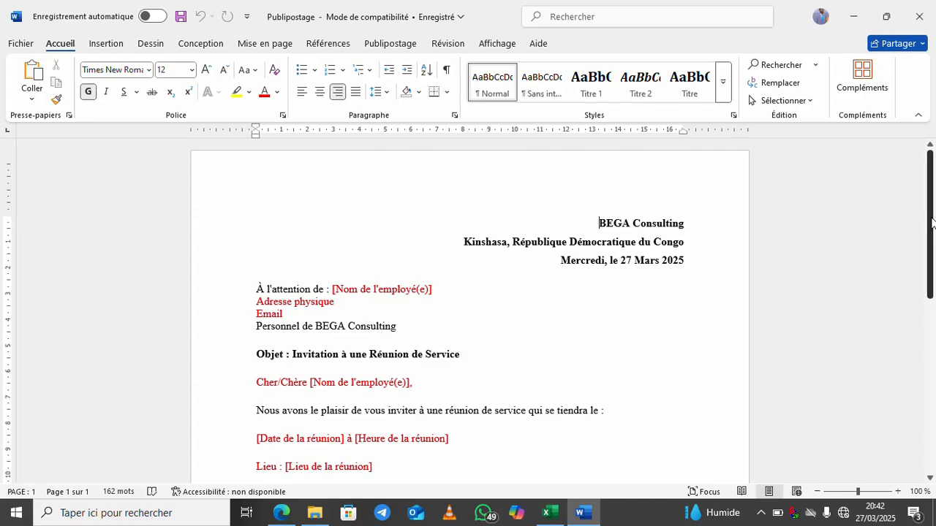
Examine the meeting invitation letter's header, recipient block and red placeholder fields
scroll(931, 256, "down", 1)
mouse_move(930, 256)
left_mouse_down()
mouse_move(933, 417)
mouse_move(922, 283)
mouse_move(930, 245)
left_mouse_up()
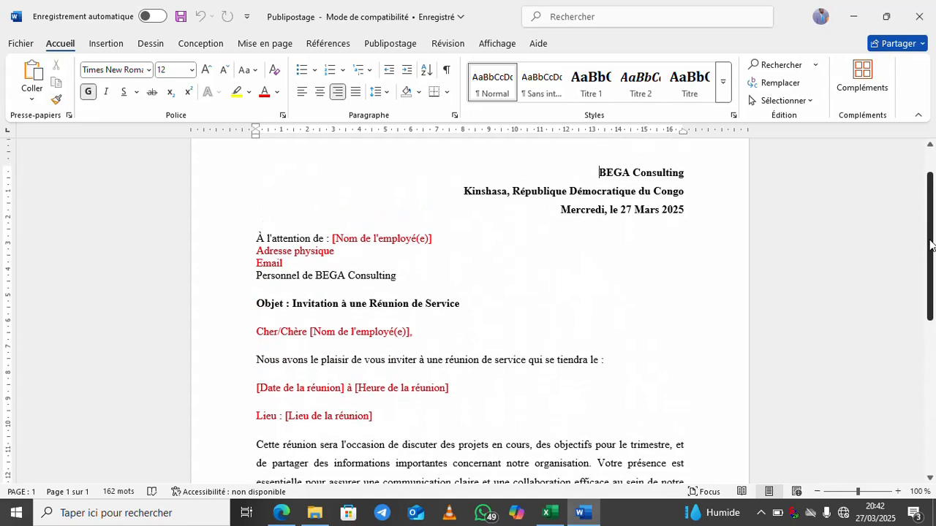
left_click(898, 491)
left_click(898, 492)
left_click(898, 492)
left_click(897, 492)
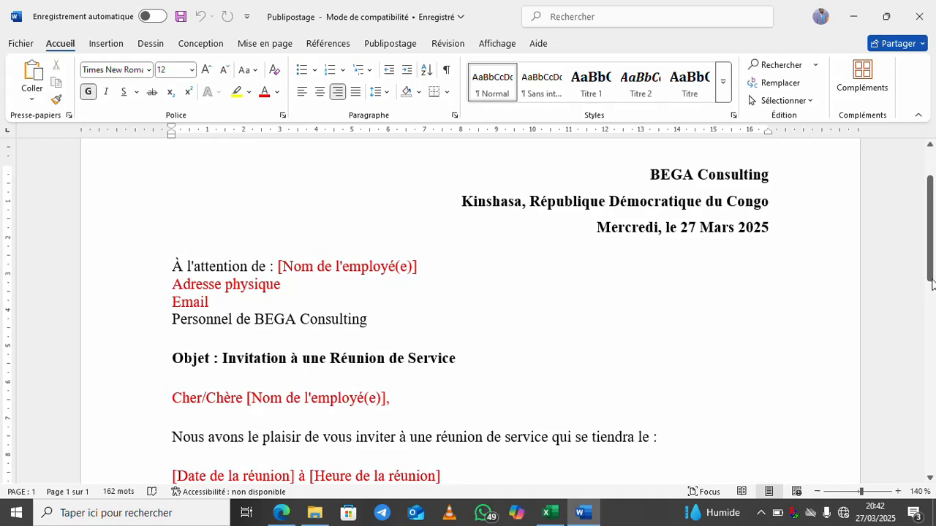
mouse_move(930, 250)
left_mouse_down()
mouse_move(933, 424)
mouse_move(934, 223)
left_mouse_up()
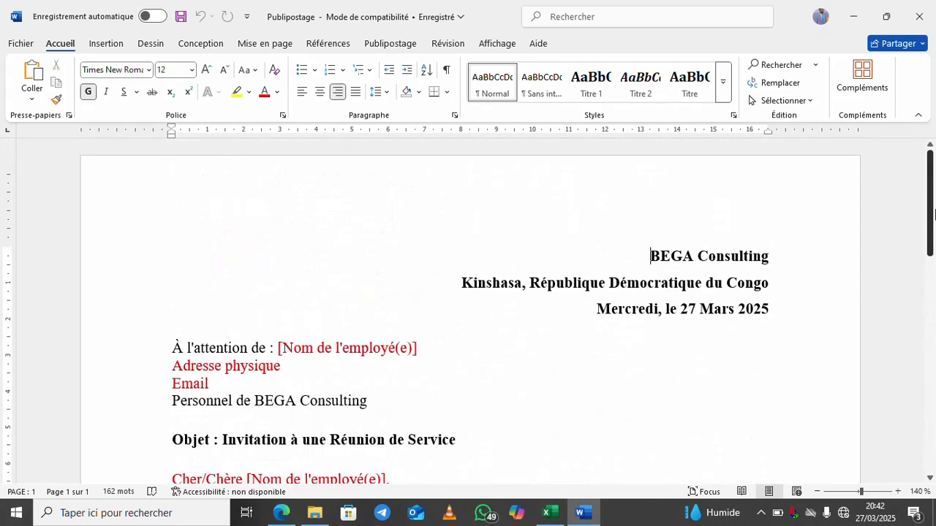
left_click(817, 492)
left_click(818, 492)
left_click(817, 492)
left_click(818, 492)
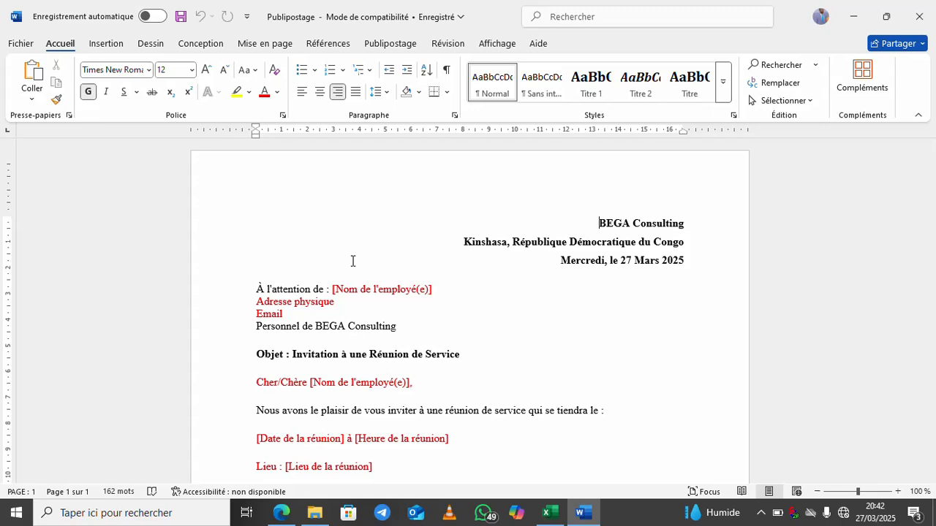
Create a new blank document, separate from the invitation letter
key("ctrl+n")
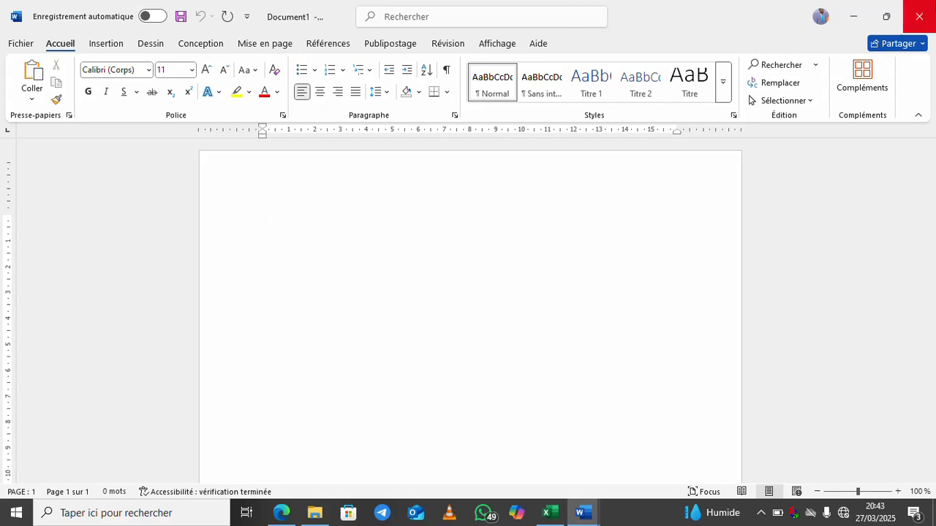
left_click(919, 16)
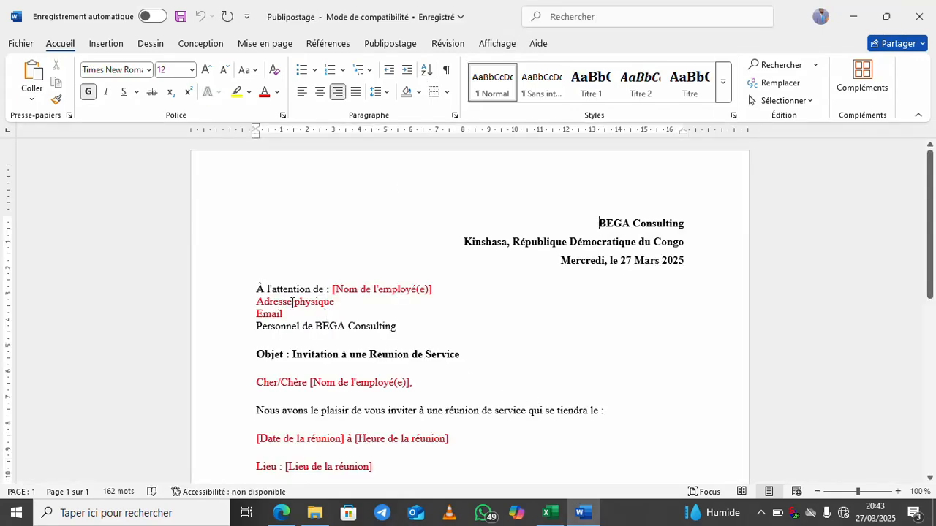
left_click(18, 47)
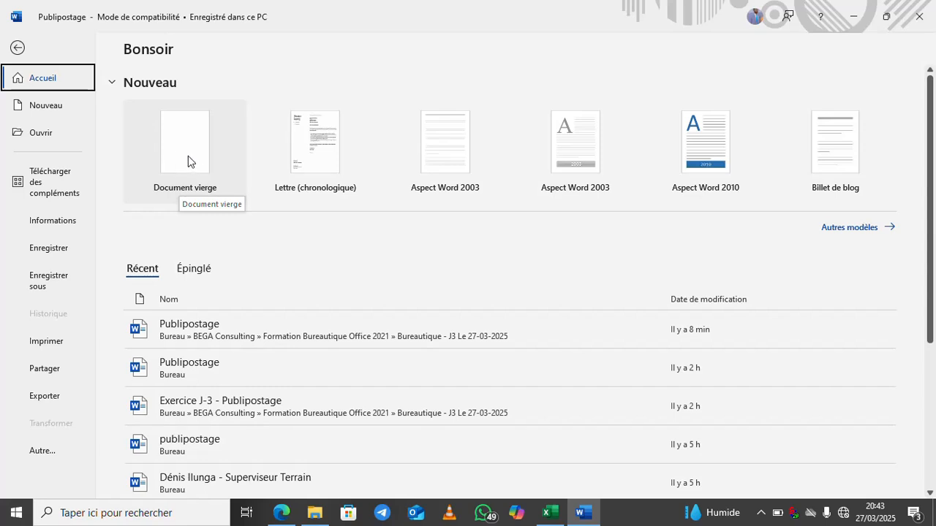
left_click(53, 111)
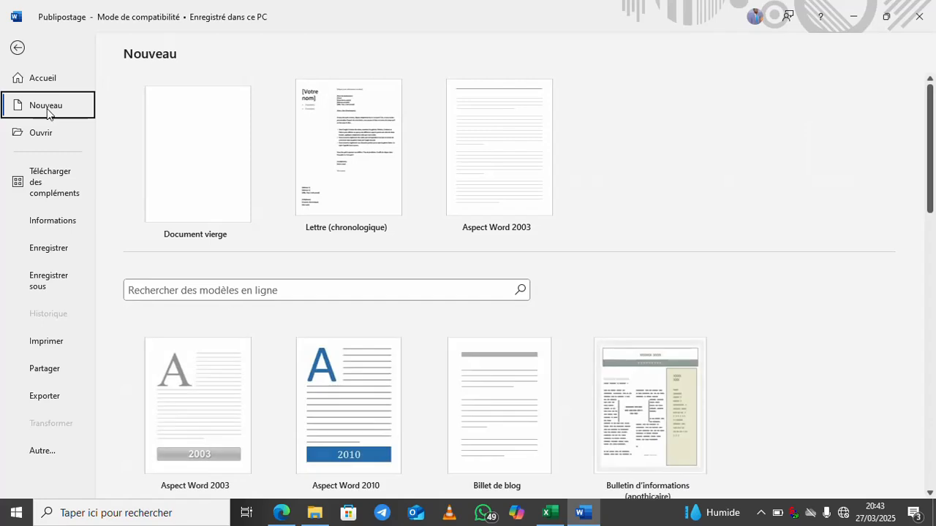
left_click(209, 172)
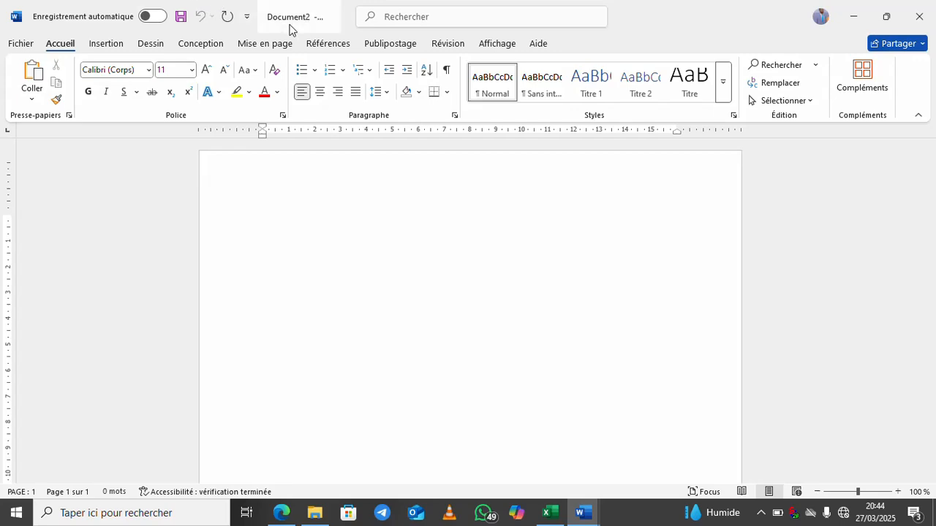
left_click(311, 44)
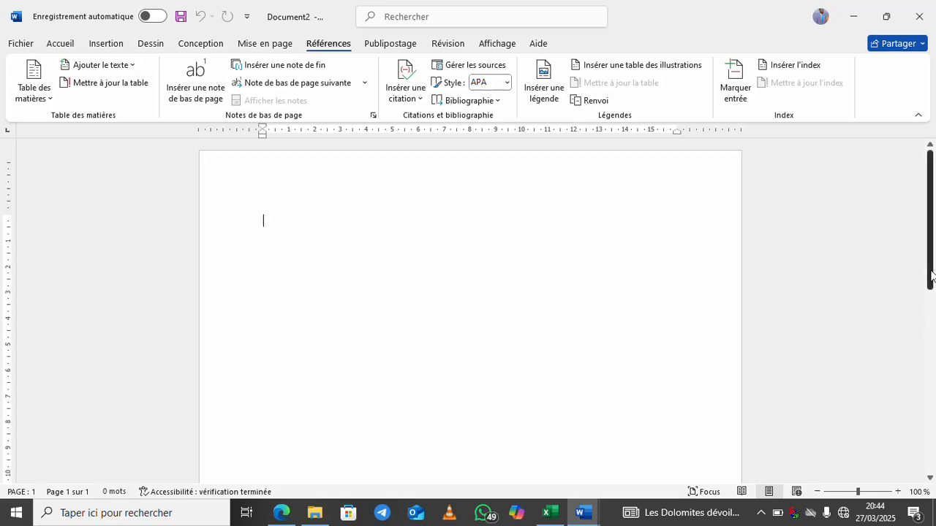
left_click_drag(931, 277, 931, 476)
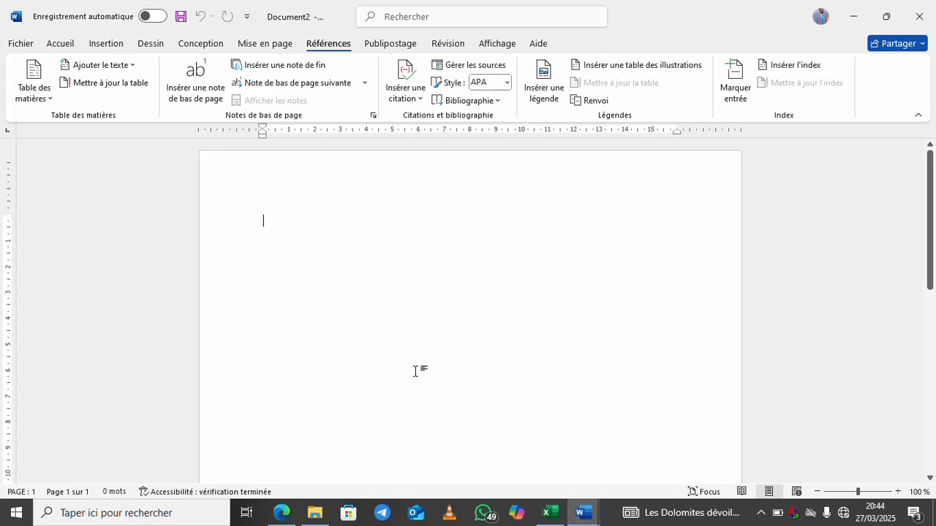
Write "Semaine 1" as the first line of the blank document and start a new line
type("s")
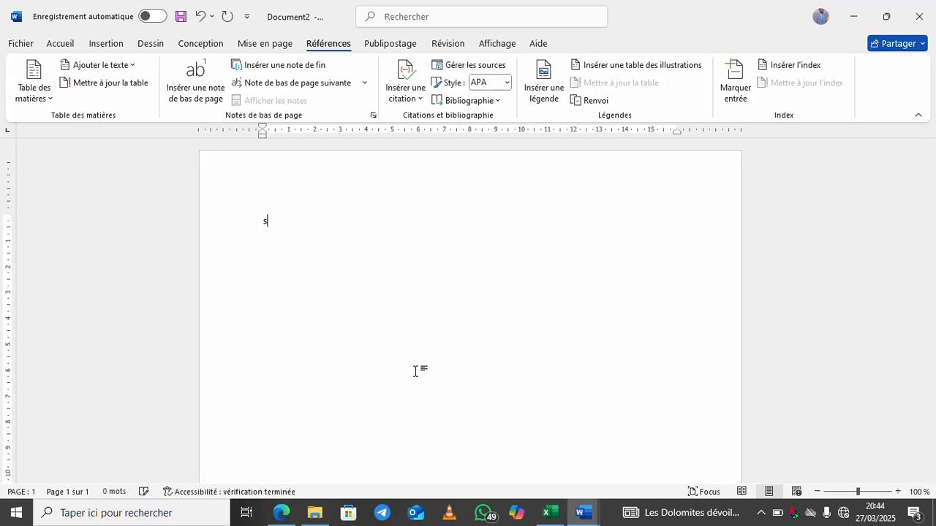
type("emaine")
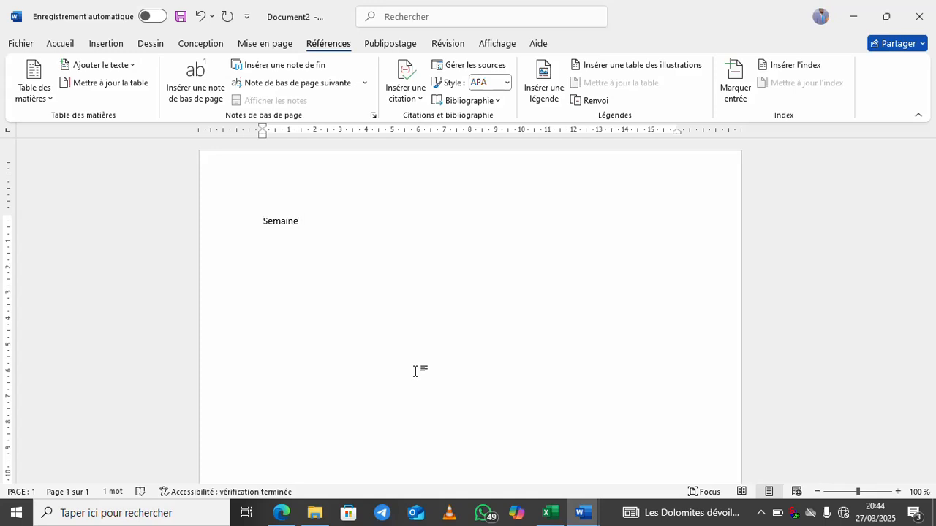
type("1")
key("Return")
Add "Semaine 2" as the second line, reusing a copy of the word "Semaine" from the first line
type("SE")
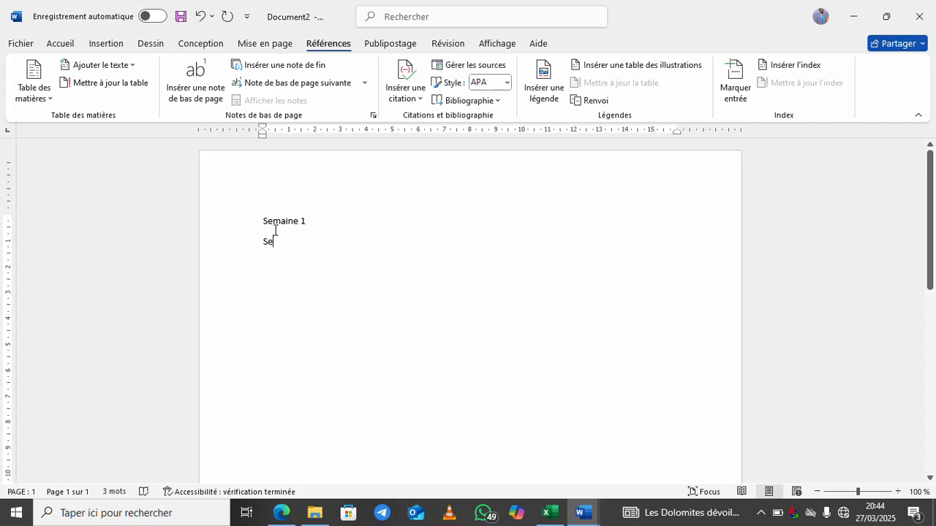
left_click_drag(262, 220, 284, 223)
double_click(283, 224)
key("ctrl+c")
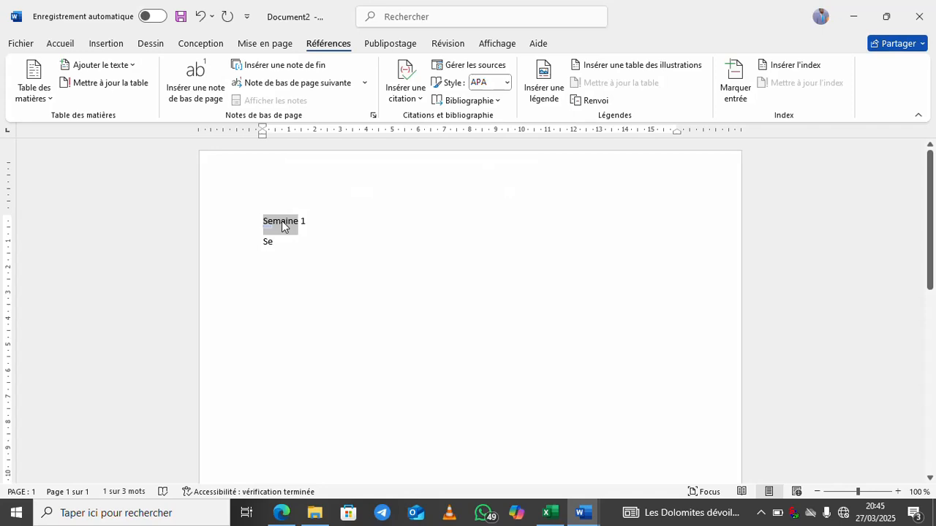
double_click(267, 241)
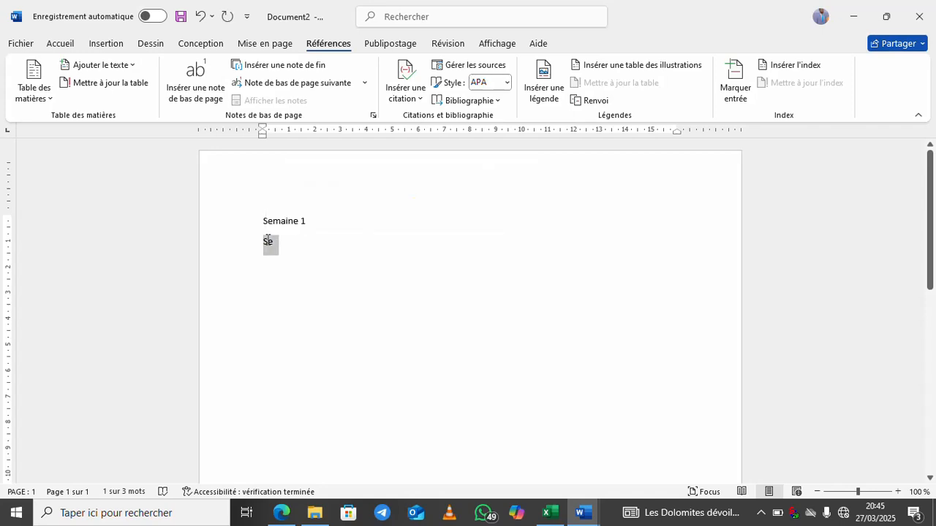
key("ctrl+v")
type("2")
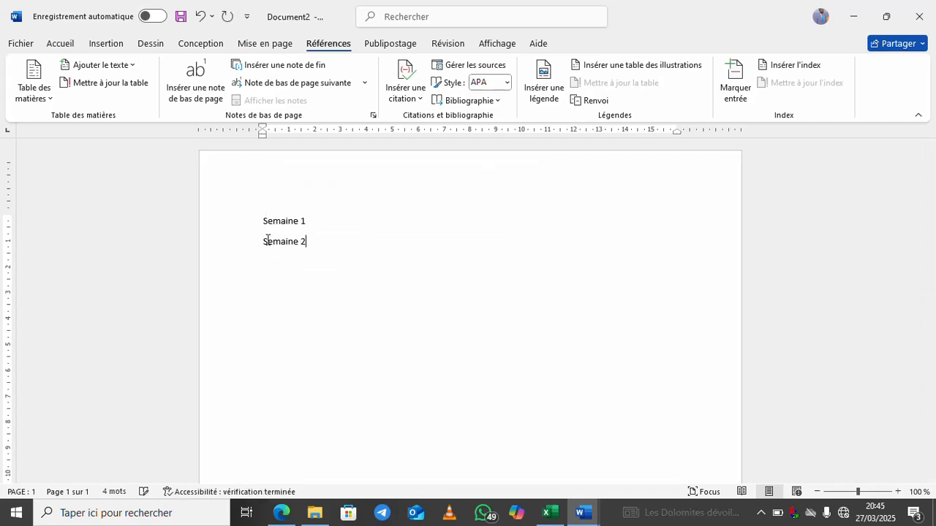
key("Return")
key("ctrl+v")
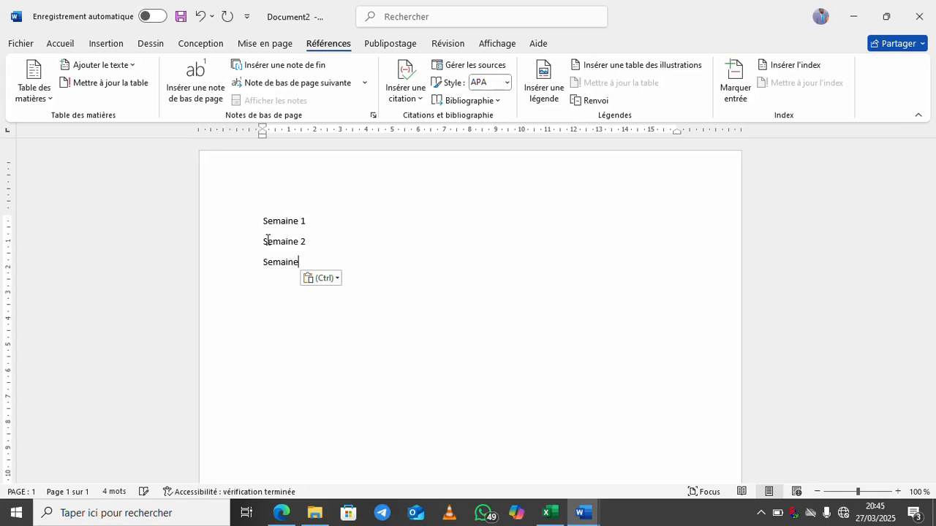
type("3")
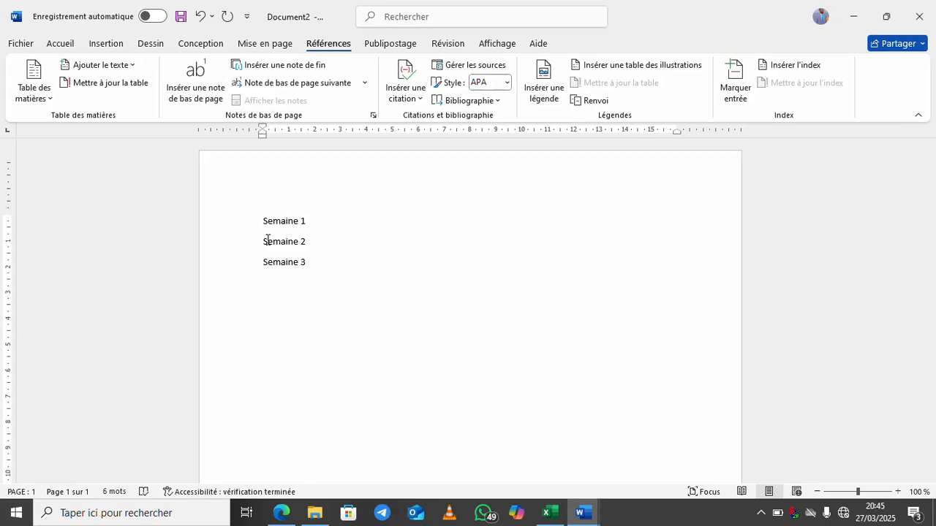
left_click(226, 275)
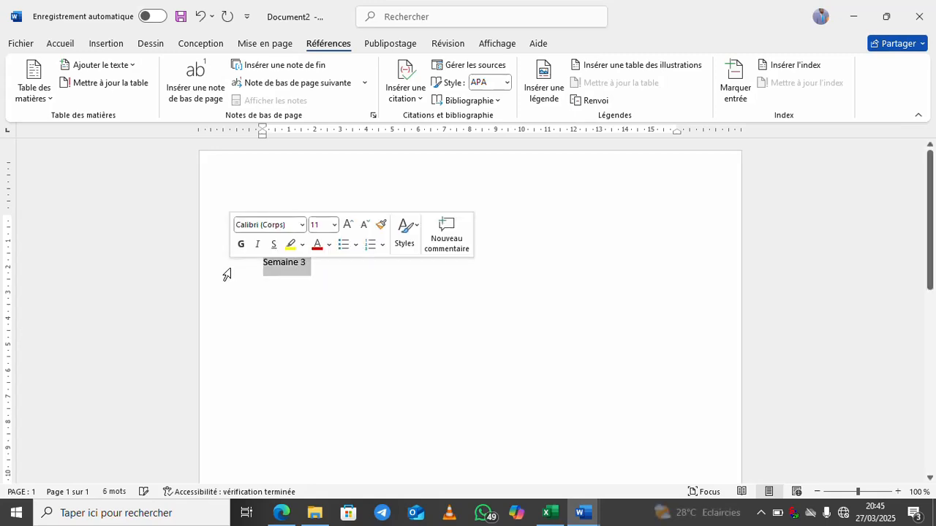
key("BackSpace")
key("BackSpace")
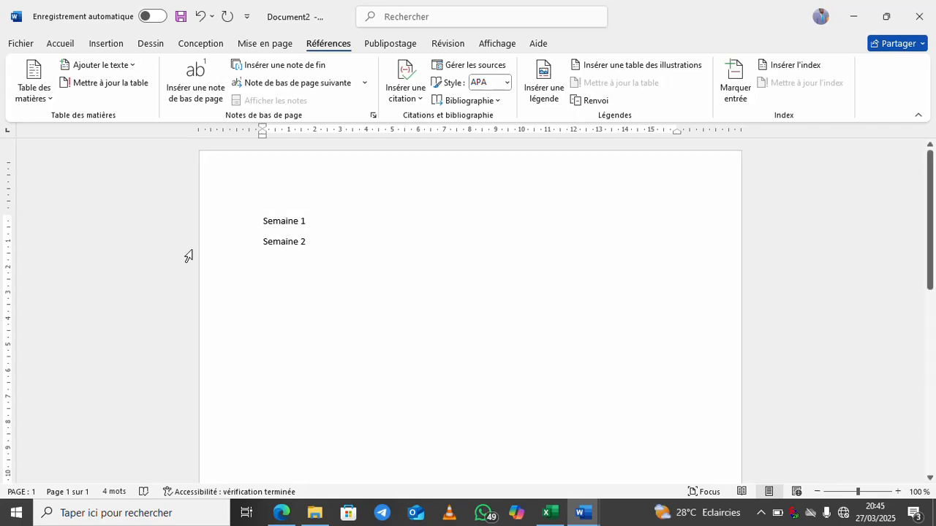
Convert the "Semaine 1" and "Semaine 2" lines to all capitals
left_click_drag(263, 221, 317, 242)
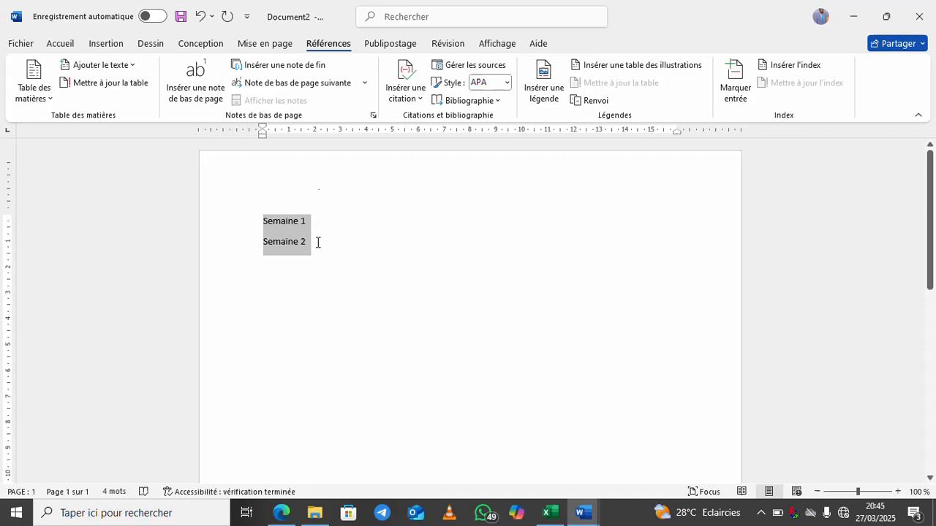
left_click(61, 44)
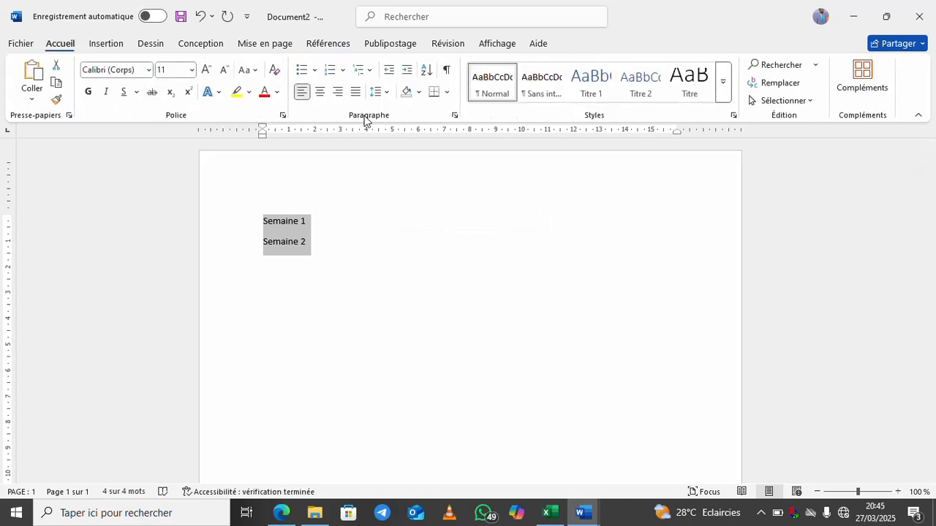
left_click(243, 71)
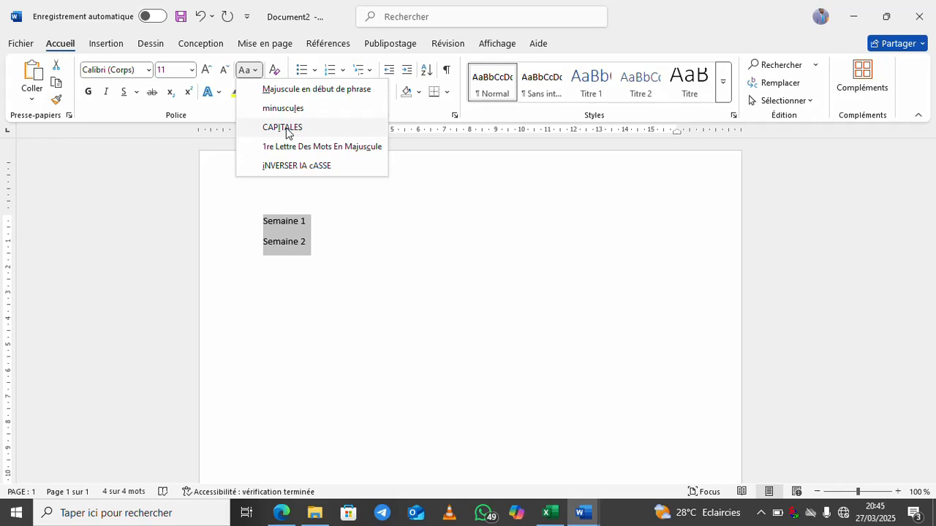
left_click(286, 128)
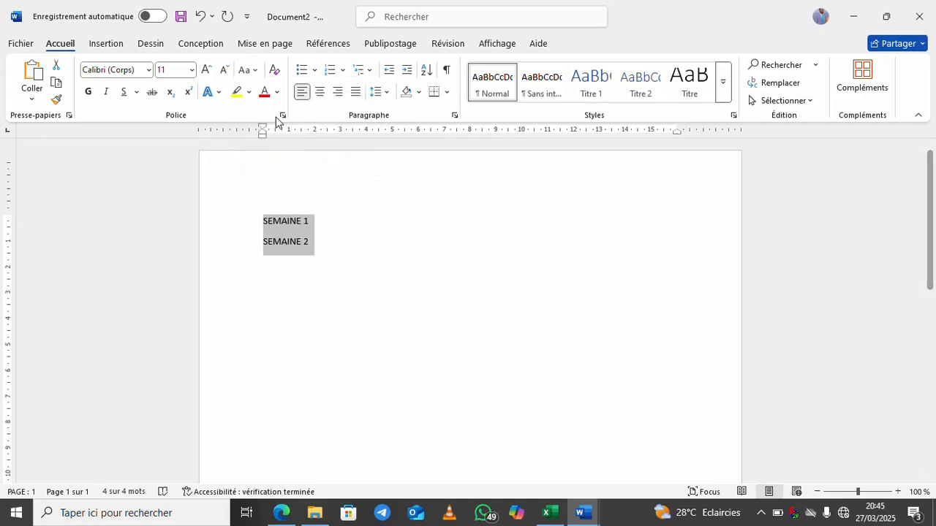
left_click(249, 69)
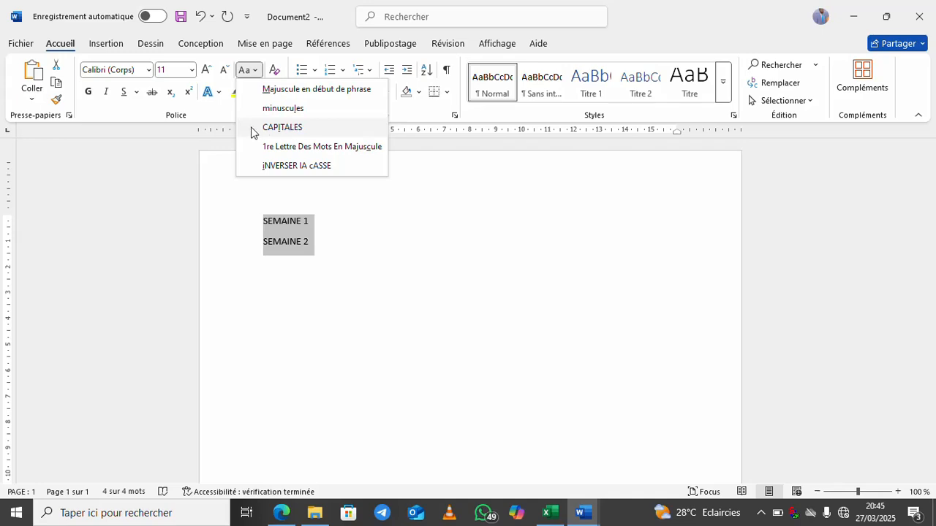
left_click(374, 234)
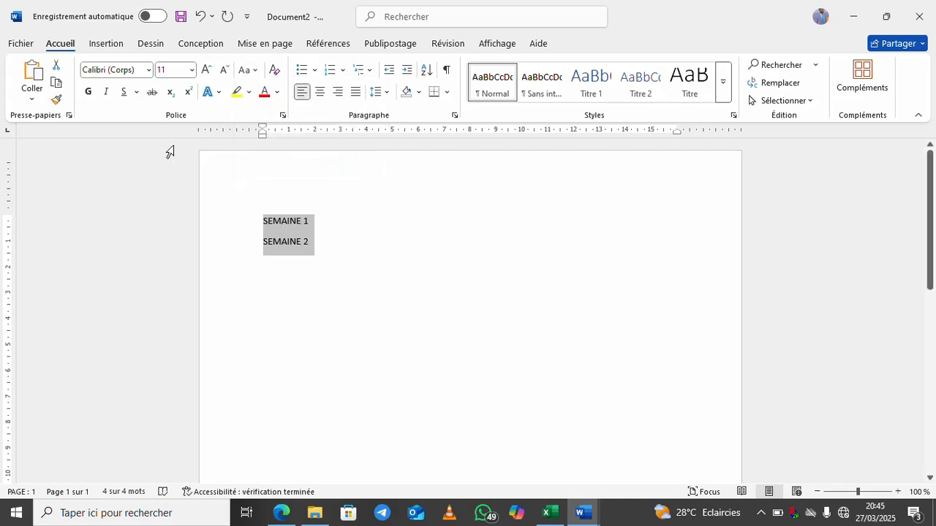
Format both SEMAINE lines in Times New Roman at size 12
left_click(270, 206)
left_click_drag(339, 273, 245, 130)
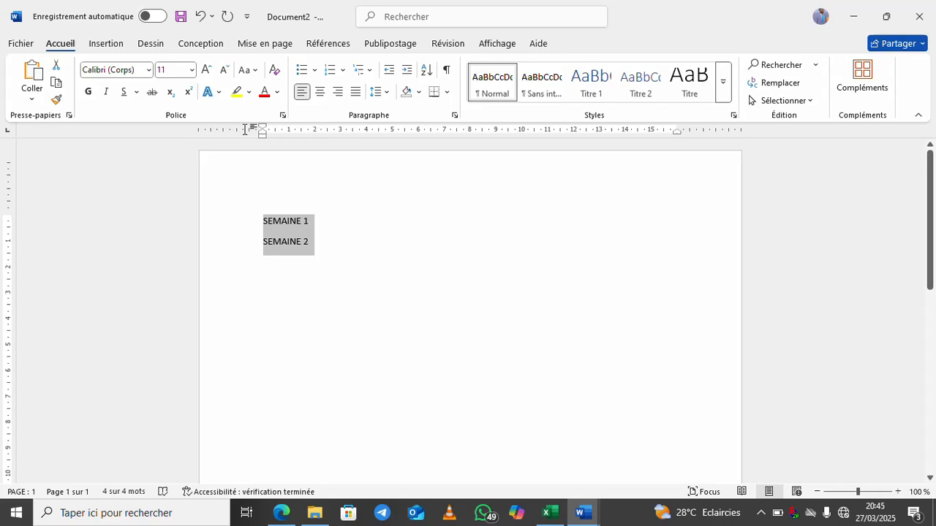
left_click(121, 69)
type("Times New Roma")
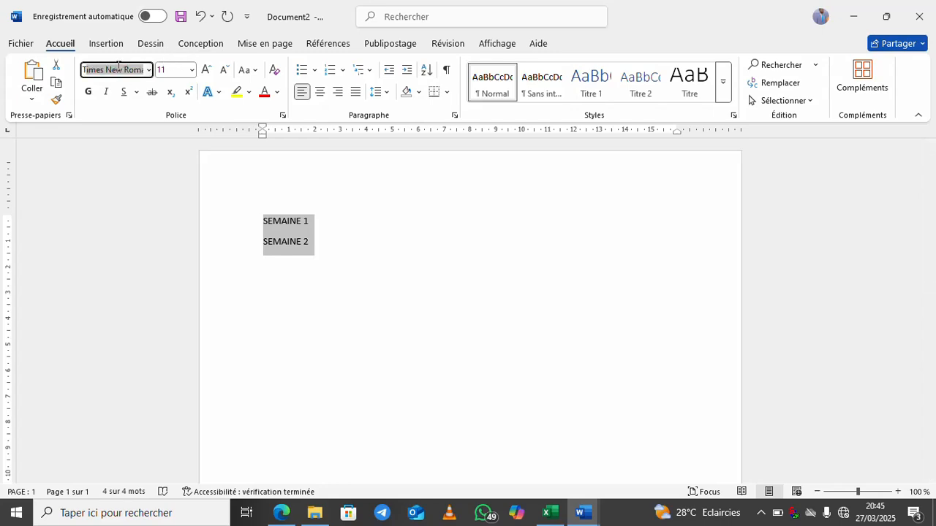
key("Return")
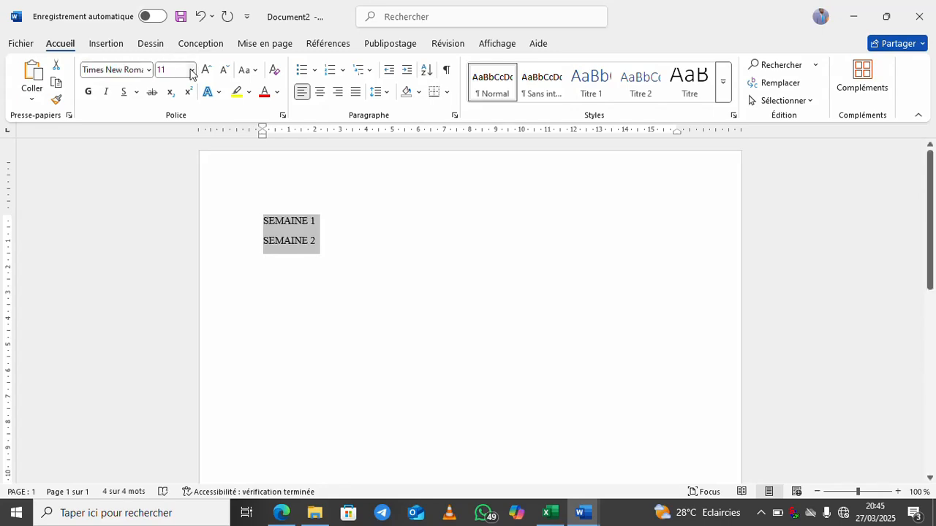
left_click(191, 70)
left_click(174, 151)
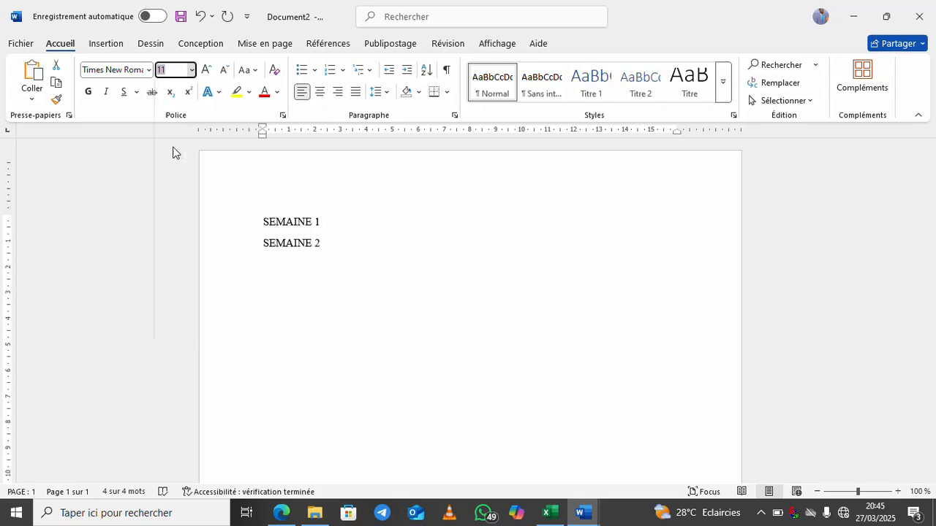
left_click(329, 222)
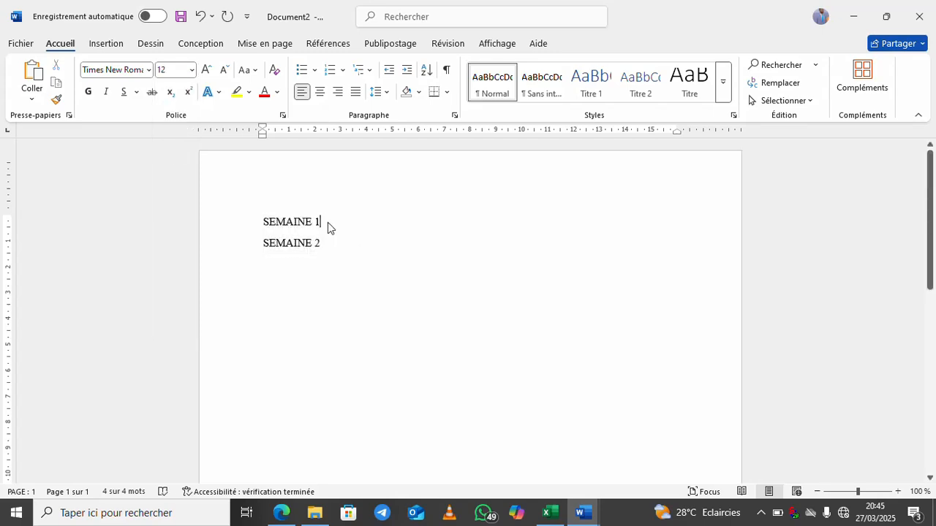
Add the lines "Lundi", "Mardi" and "Mercredi" between the SEMAINE 1 and SEMAINE 2 lines
key("Return")
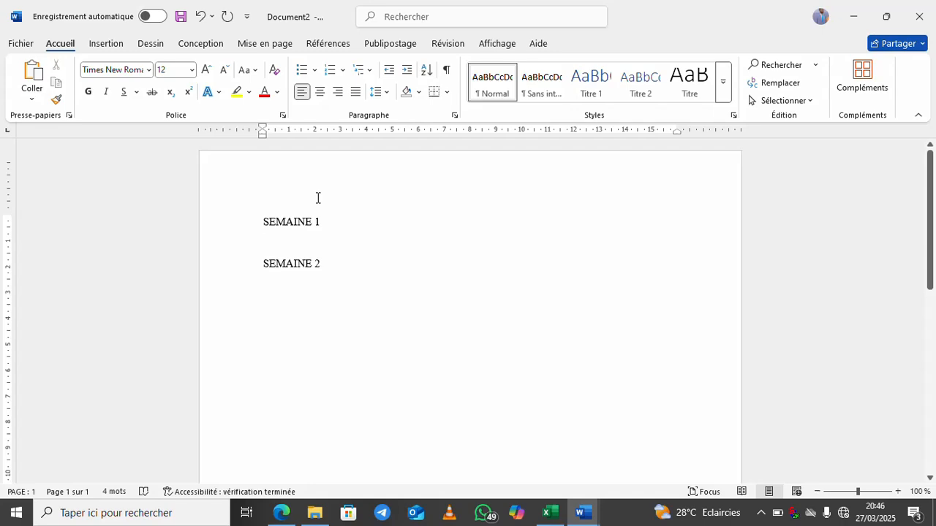
type("Luni")
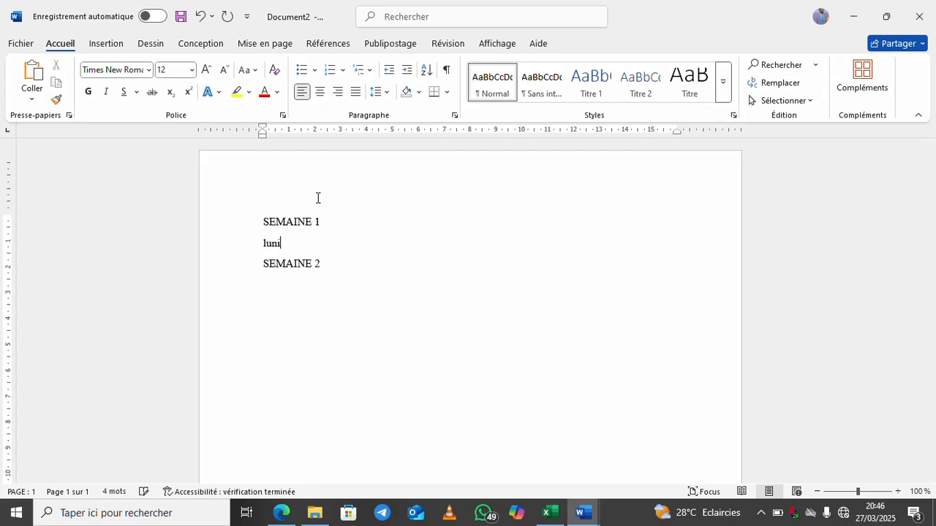
key("BackSpace")
type("di")
key("Return")
type("ard")
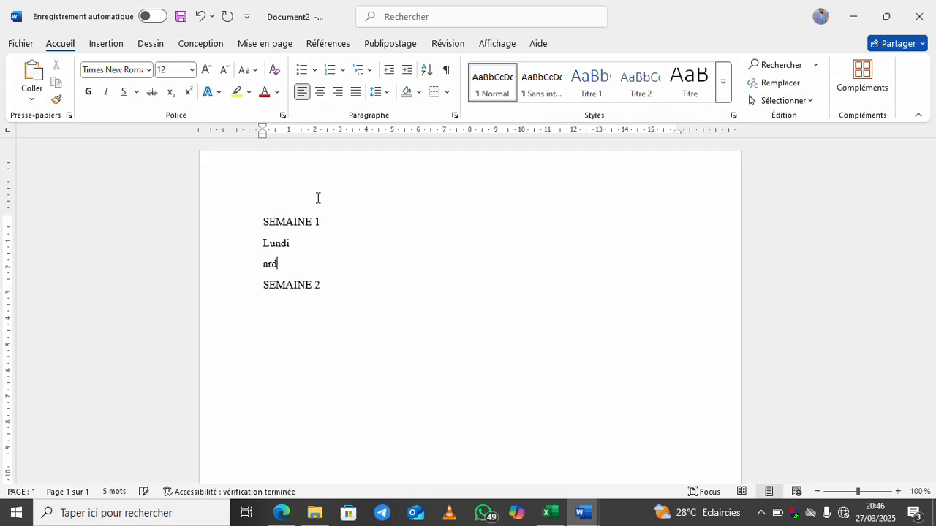
key("BackSpace")
key("BackSpace")
key("BackSpace")
type("mari ")
type("di")
key("Return")
type("mercre")
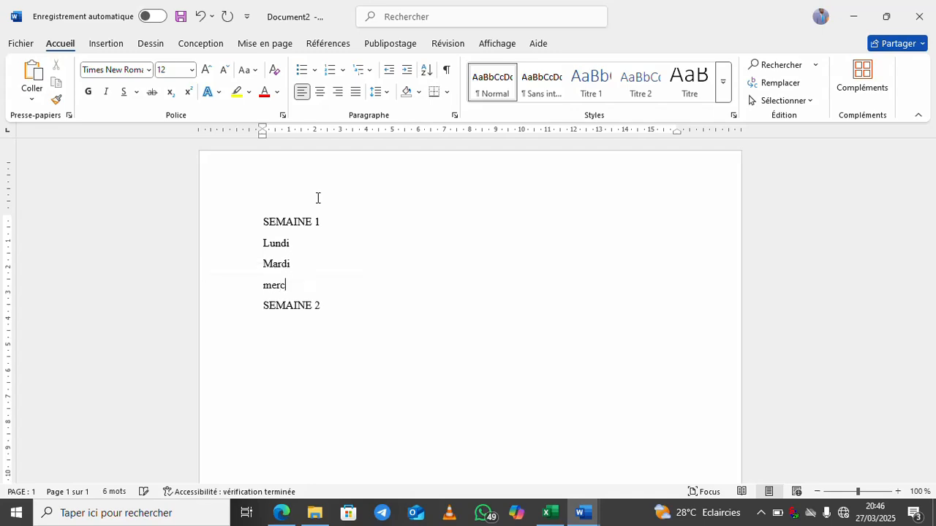
key("Return")
Add the lines "Jeudi", "Vendredi" and "Samedi" below the SEMAINE 2 line
key("Right")
key("Right")
key("Return")
key("Return")
key("BackSpace")
type("Jeui")
key("BackSpace")
type("di")
key("Return")
type("vendr")
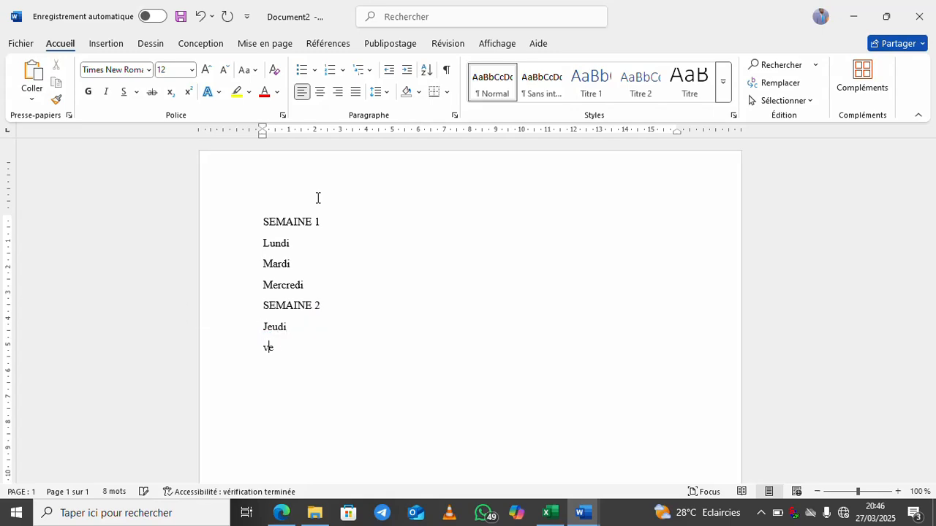
key("Return")
key("Return")
type("samedi")
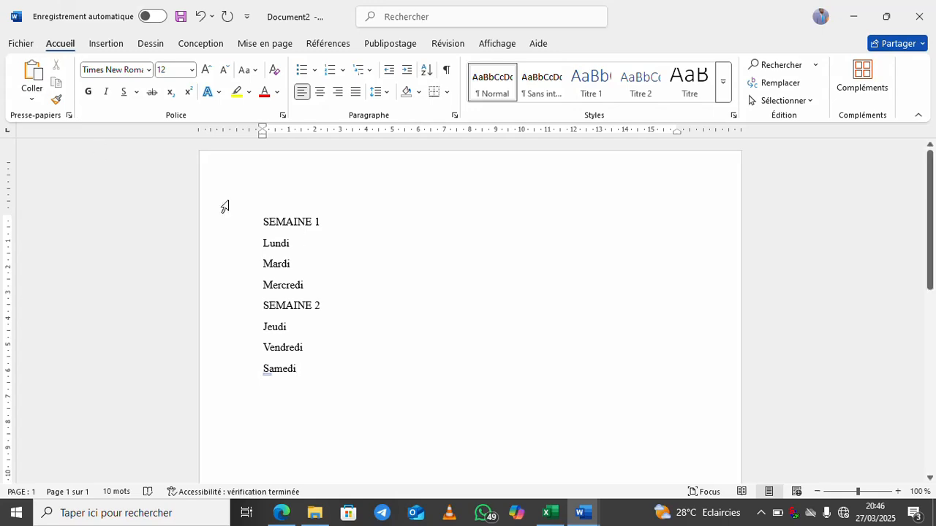
Apply the Titre 1 style to the SEMAINE 1 line and modify the style's font to Times New Roman
left_click(233, 229)
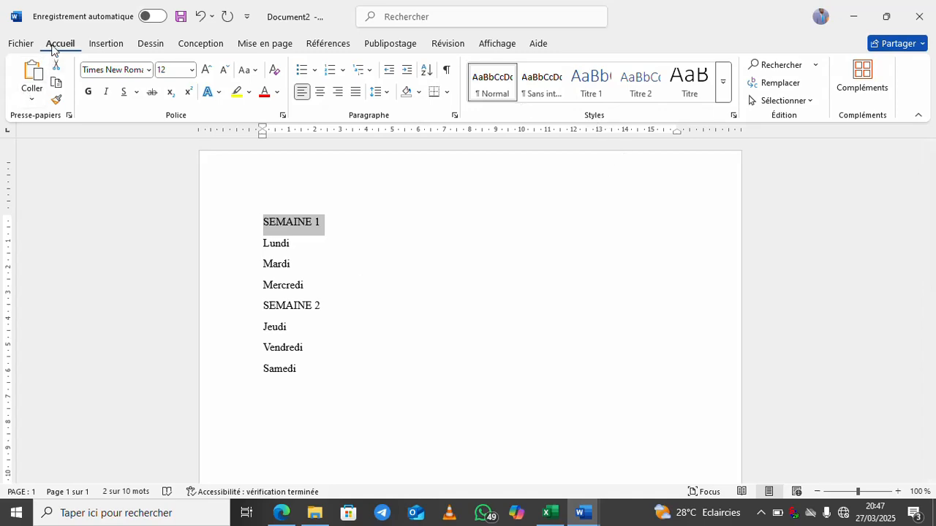
left_click(591, 79)
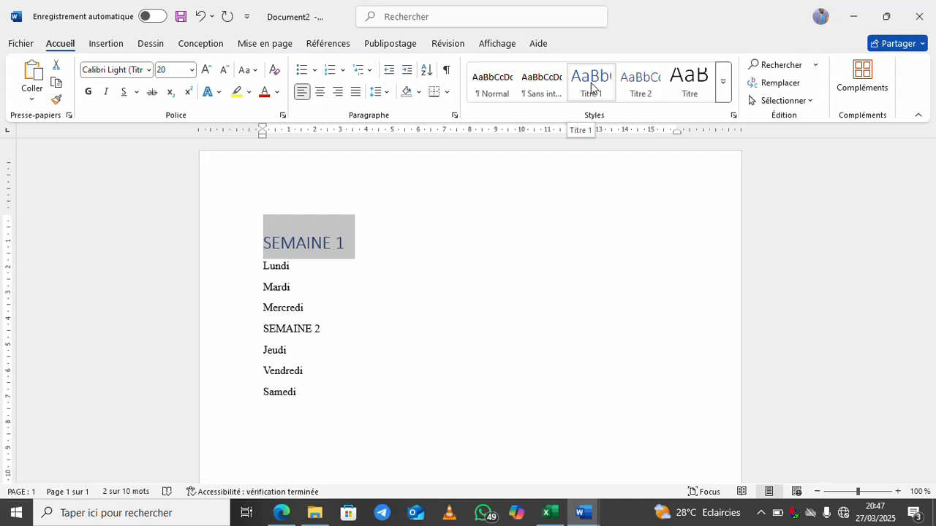
right_click(591, 87)
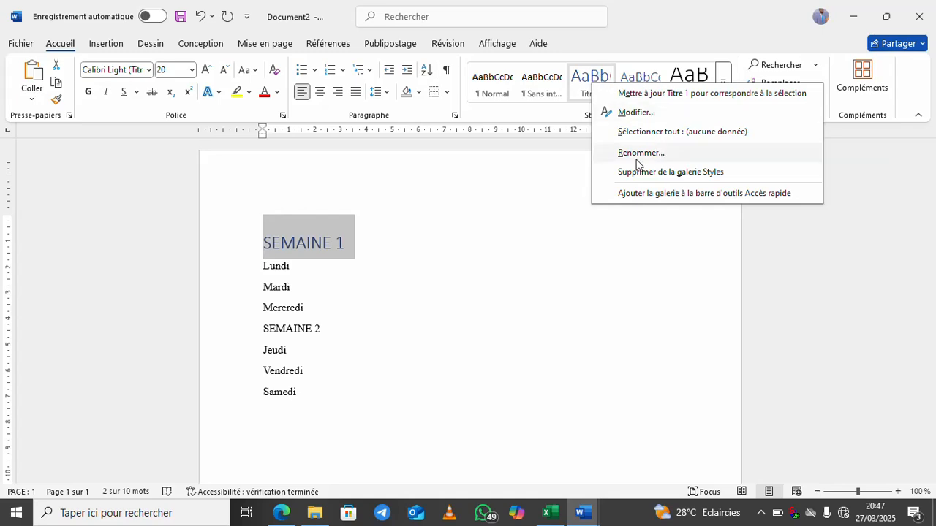
left_click(627, 113)
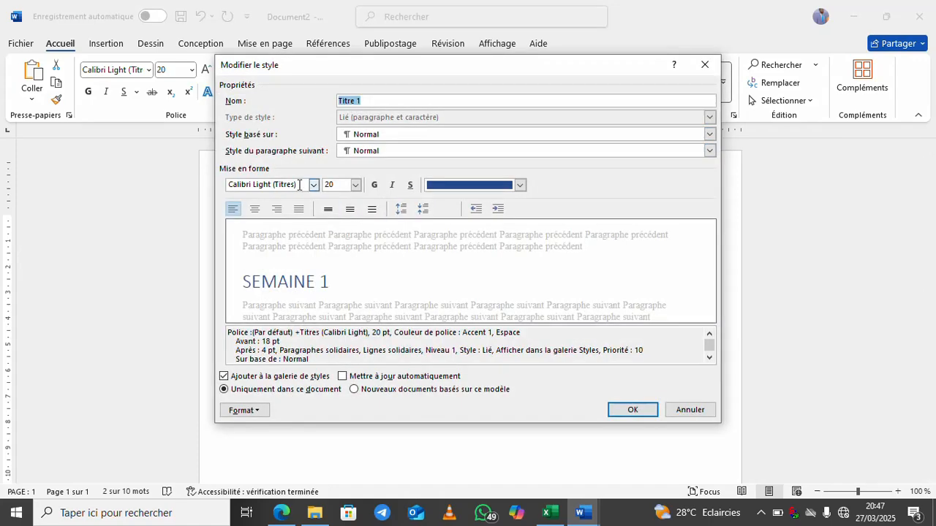
left_click(298, 185)
type("Times New Roman")
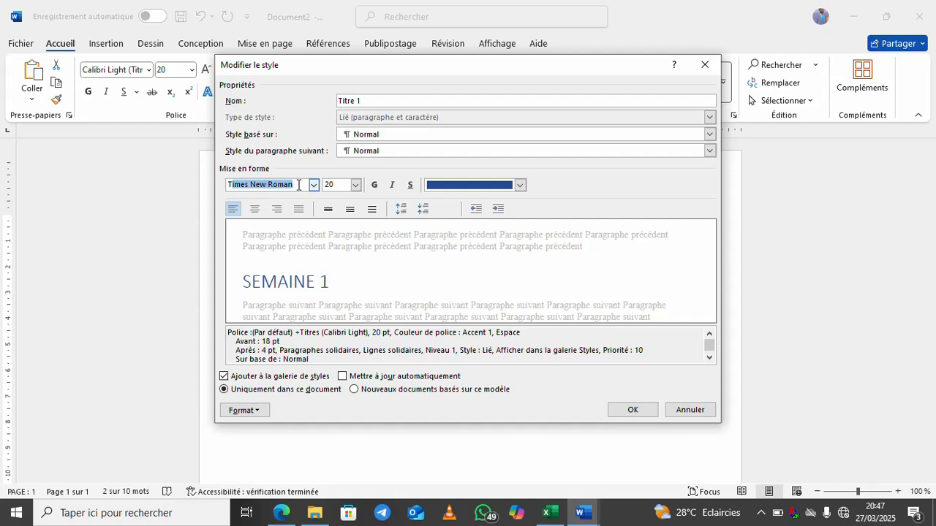
key("Return")
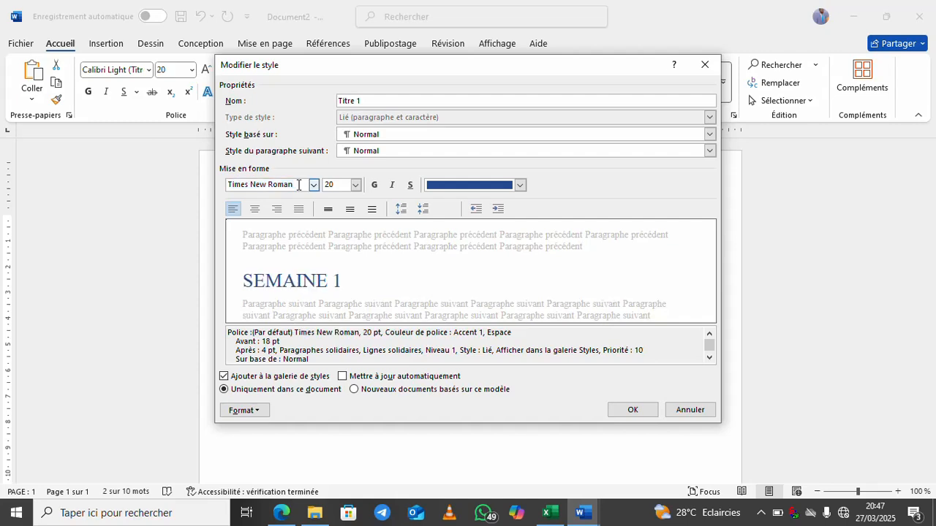
Set the Titre 1 style to size 16 and bold, and save the style changes
left_click(355, 184)
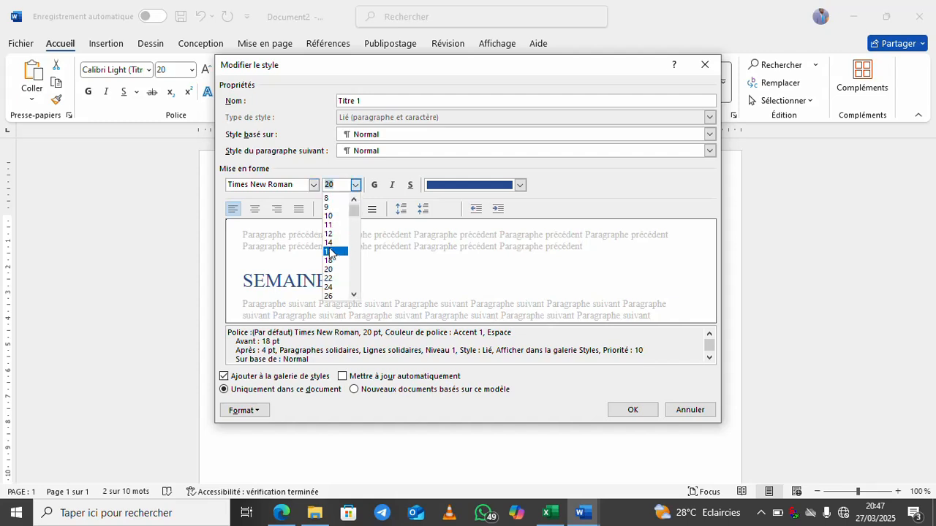
left_click(329, 251)
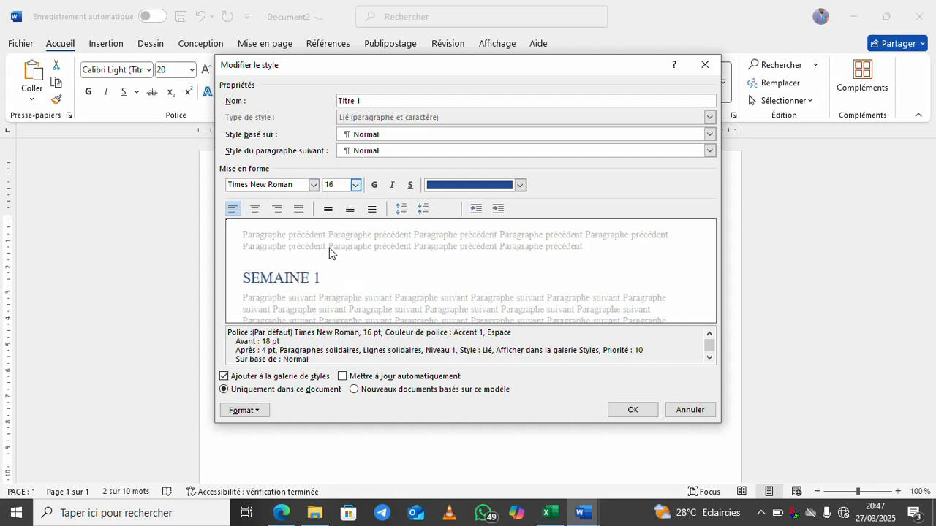
left_click(373, 185)
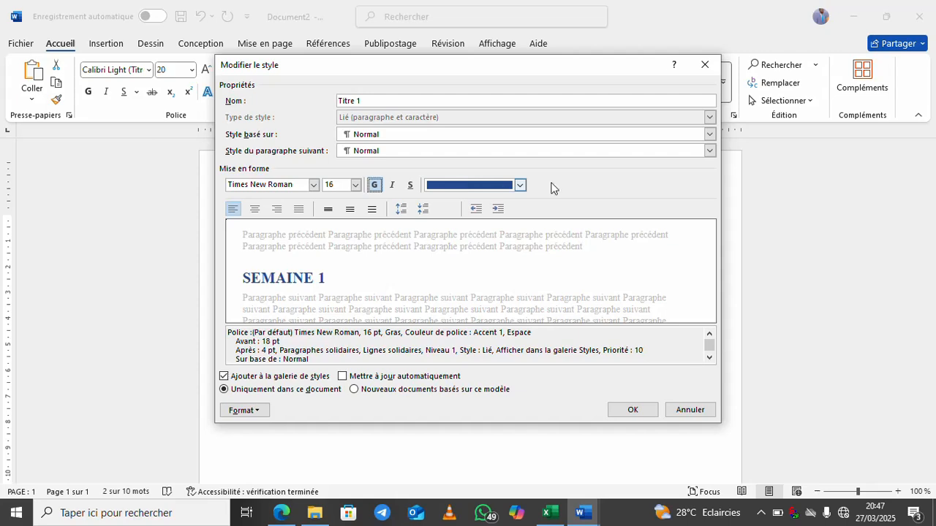
left_click(519, 186)
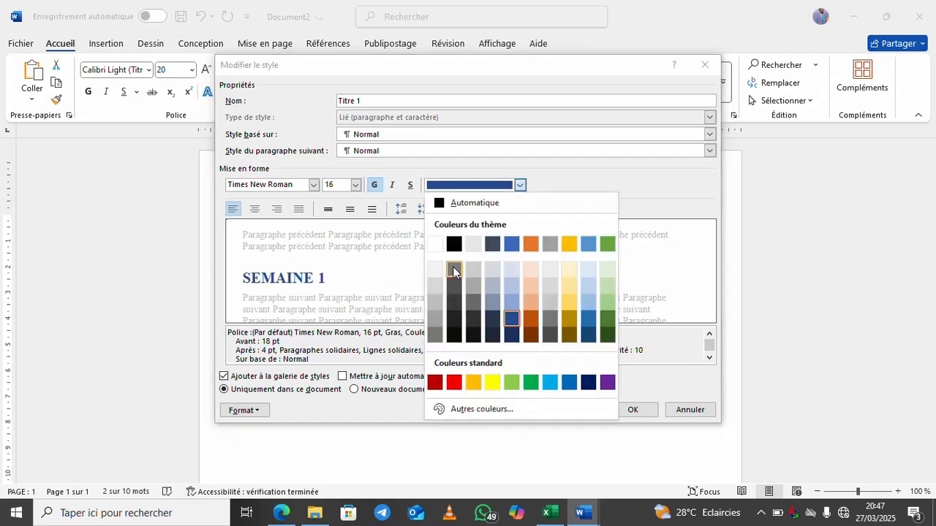
left_click(356, 266)
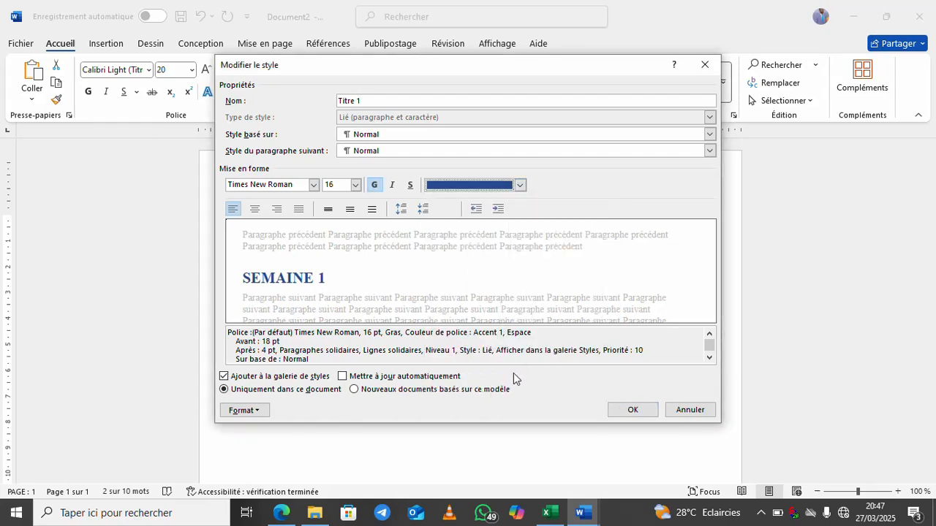
left_click(242, 411)
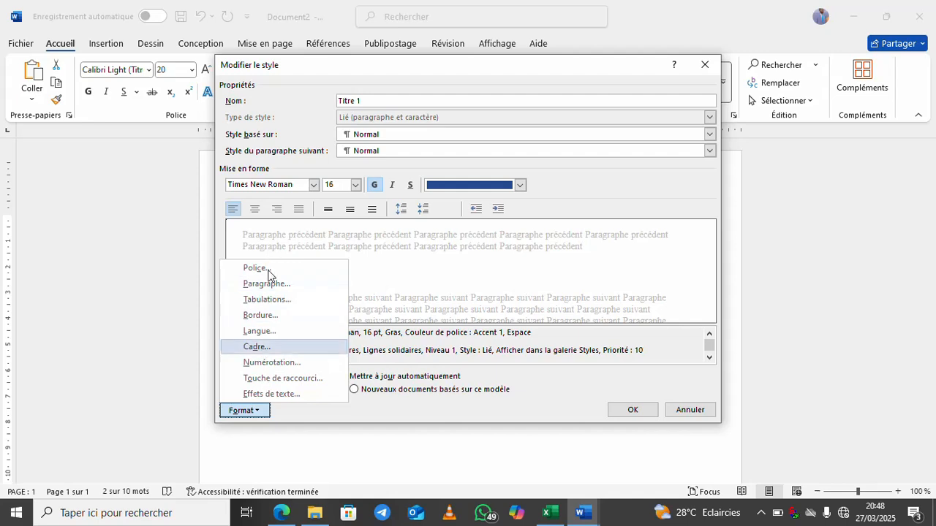
left_click(554, 390)
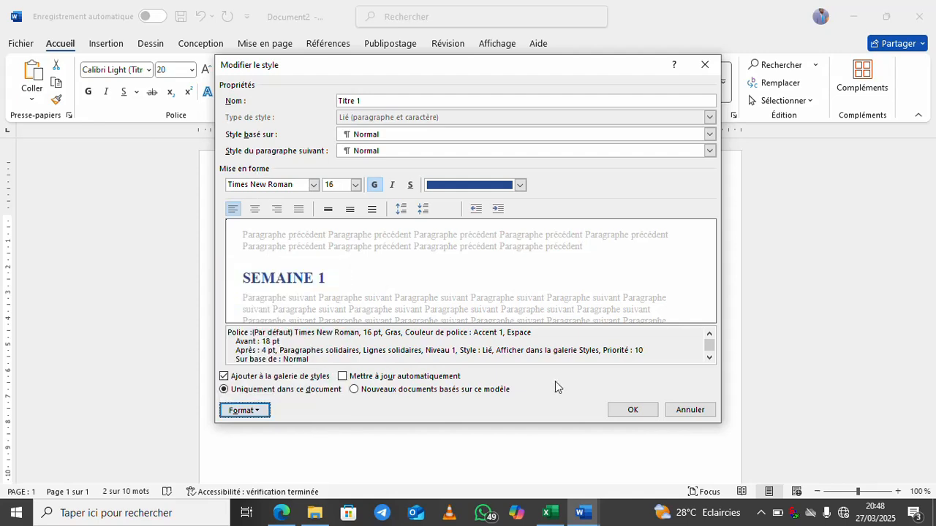
left_click(633, 411)
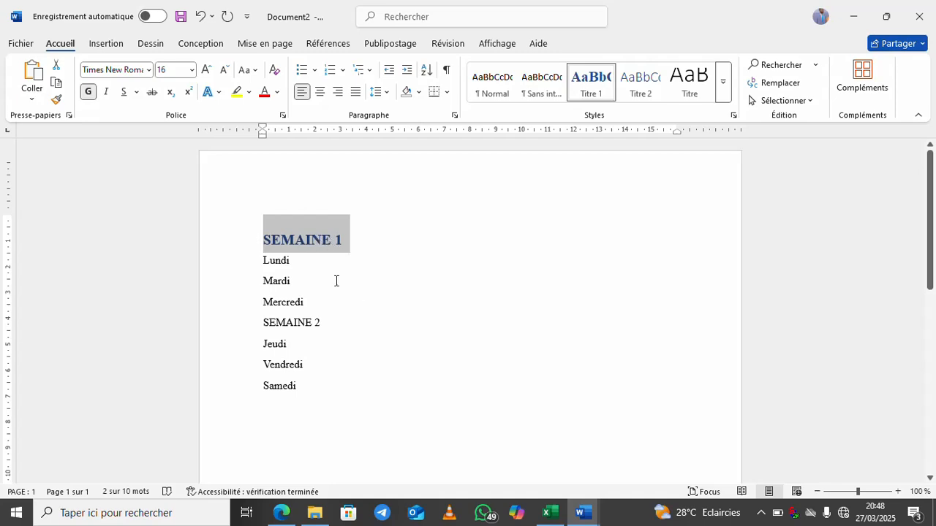
Collapse the lines under the SEMAINE 1 heading and expand them again
left_click(326, 309)
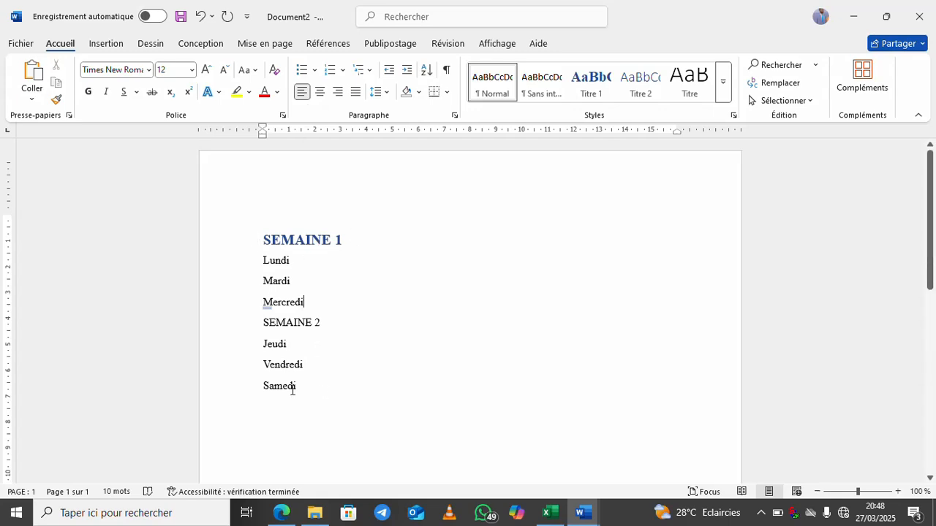
left_click(256, 243)
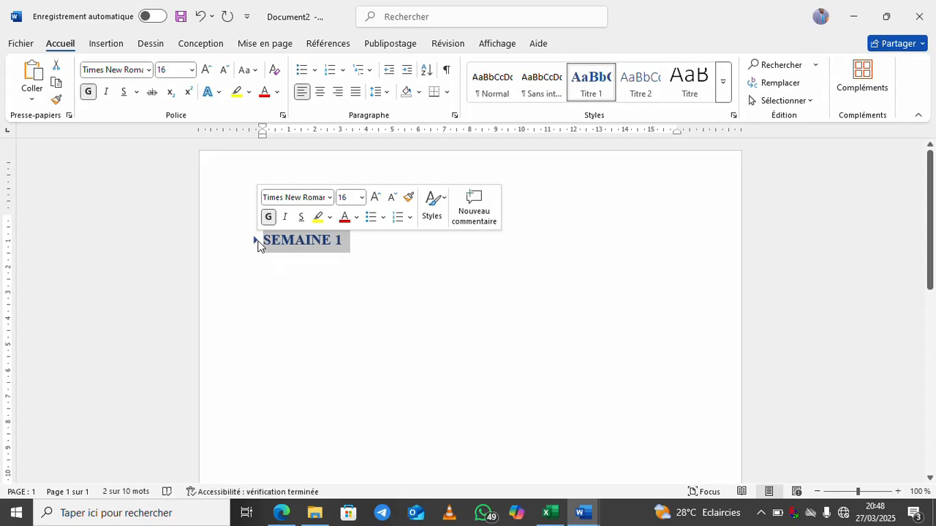
left_click(255, 241)
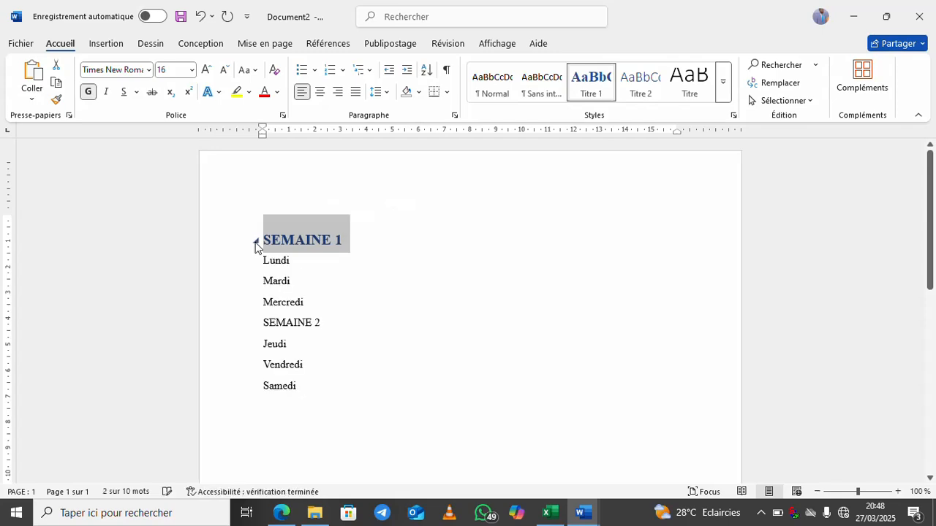
left_click(311, 276)
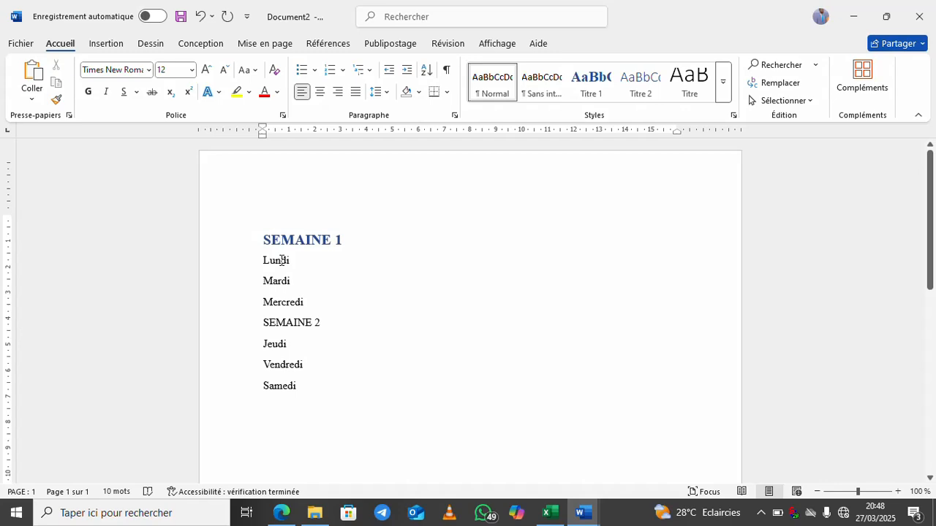
Apply the modified Titre 1 style to the SEMAINE 2 line
left_click(229, 331)
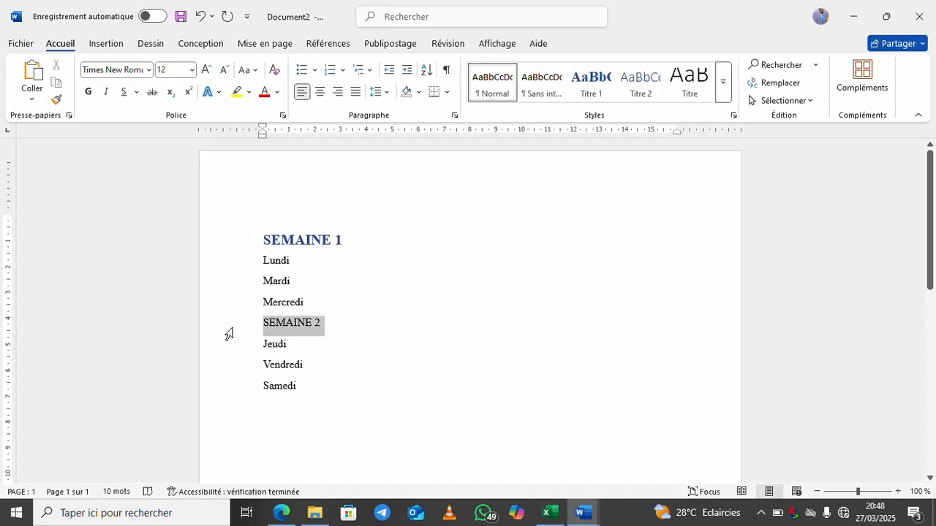
left_click(590, 82)
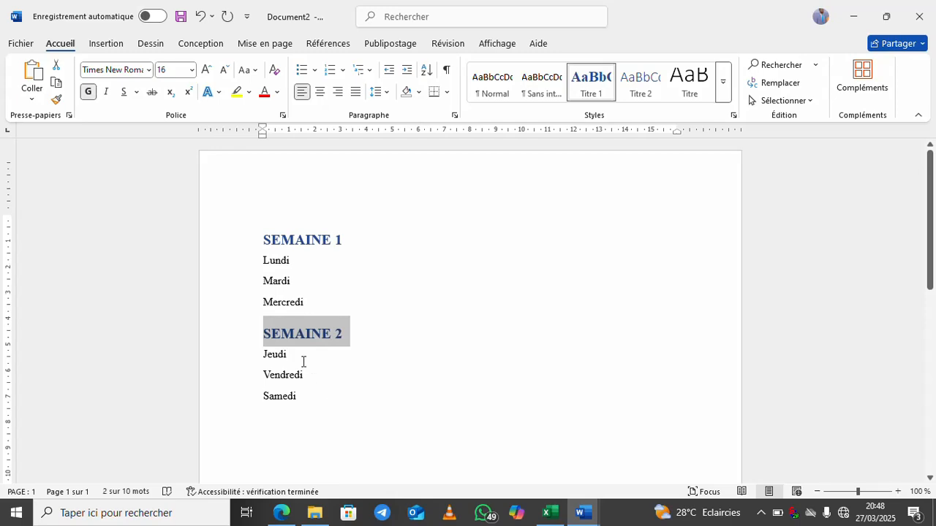
left_click(288, 284)
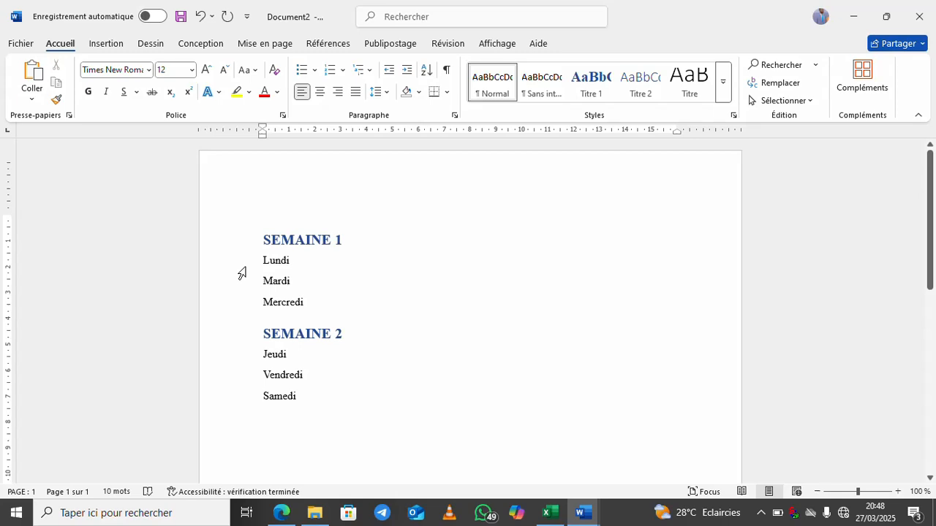
Apply the Titre 2 style to the Lundi, Mardi and Mercredi lines under SEMAINE 1
left_click_drag(242, 274, 248, 315)
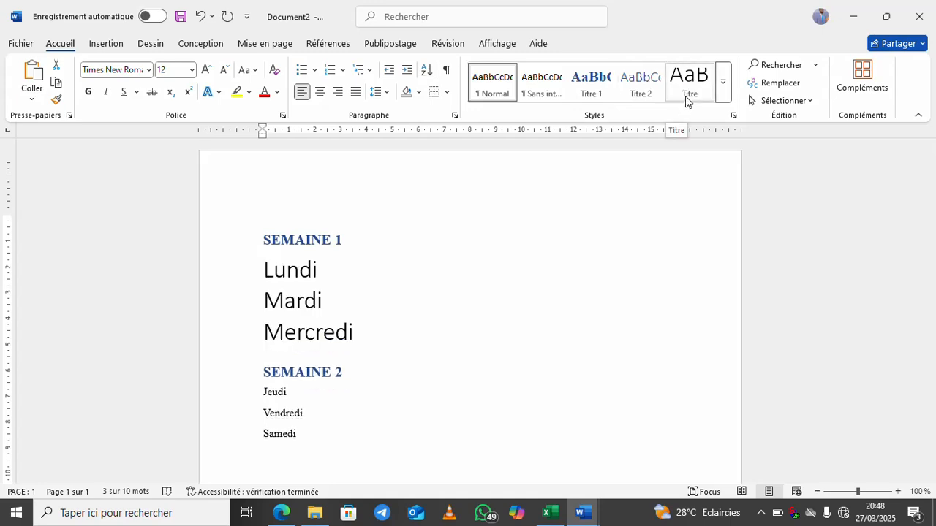
left_click(726, 99)
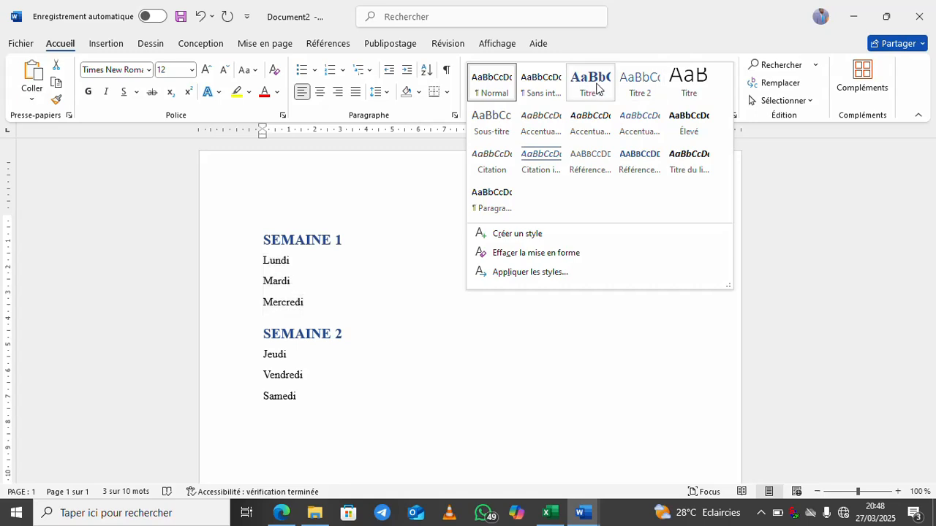
left_click(650, 311)
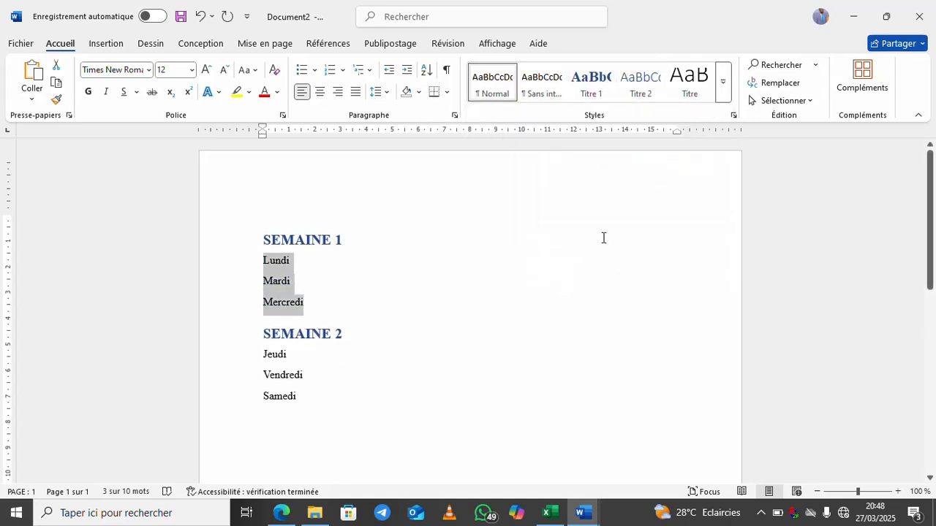
left_click(650, 92)
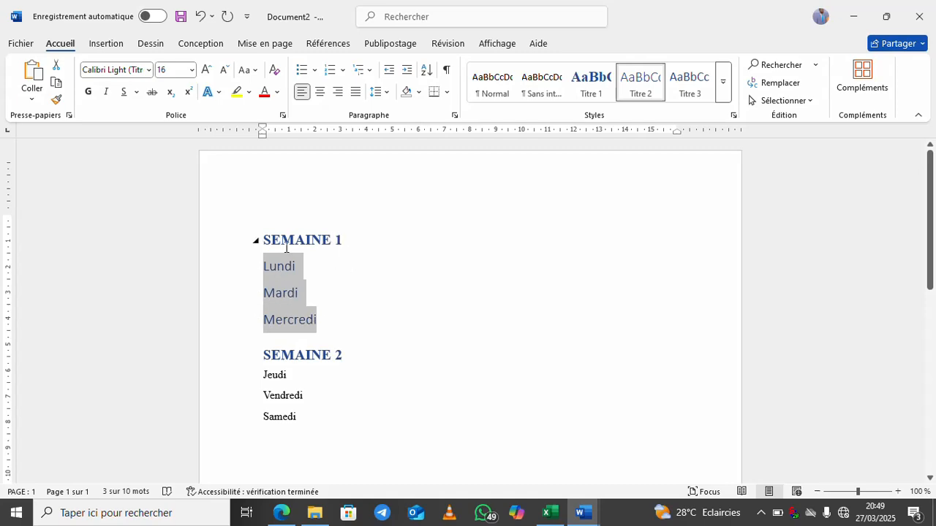
Open the Titre 2 style for modification and set its font to Times New Roman, size 12
right_click(649, 92)
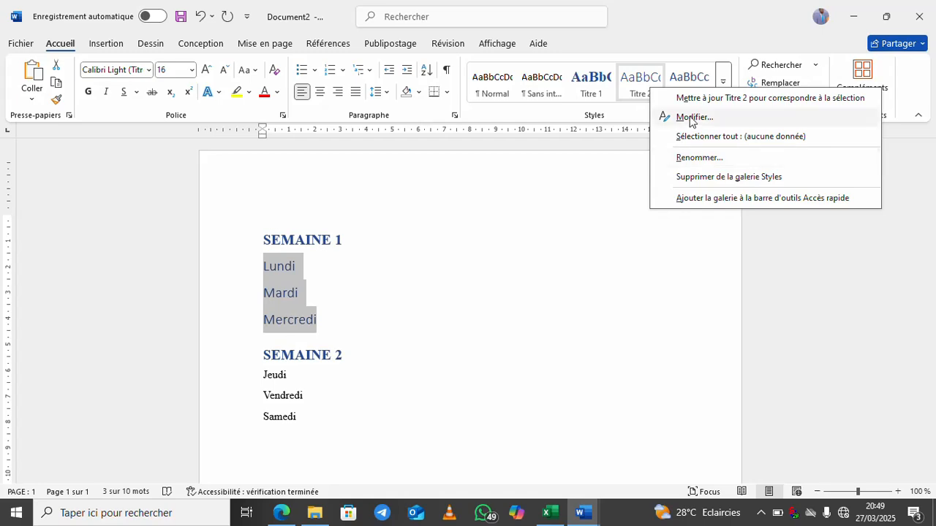
left_click(689, 116)
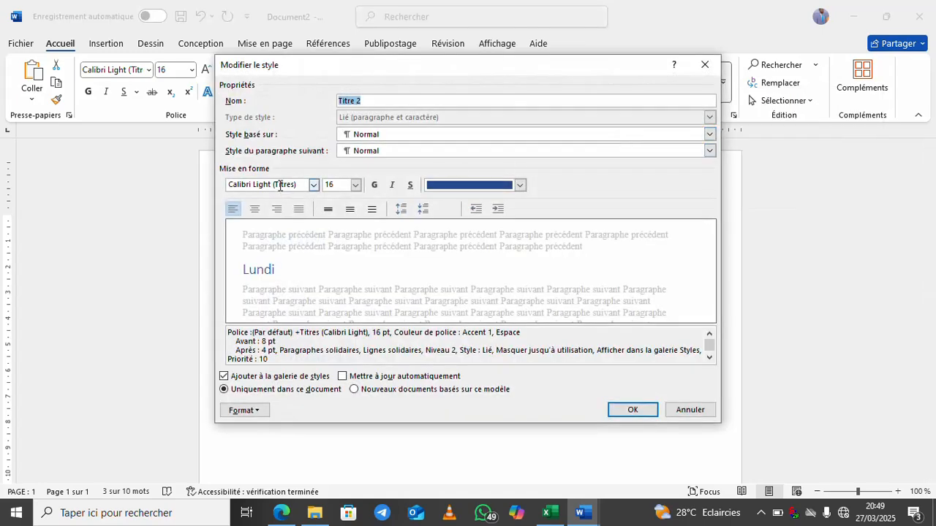
left_click(282, 187)
type("Times New Roman")
key("Tab")
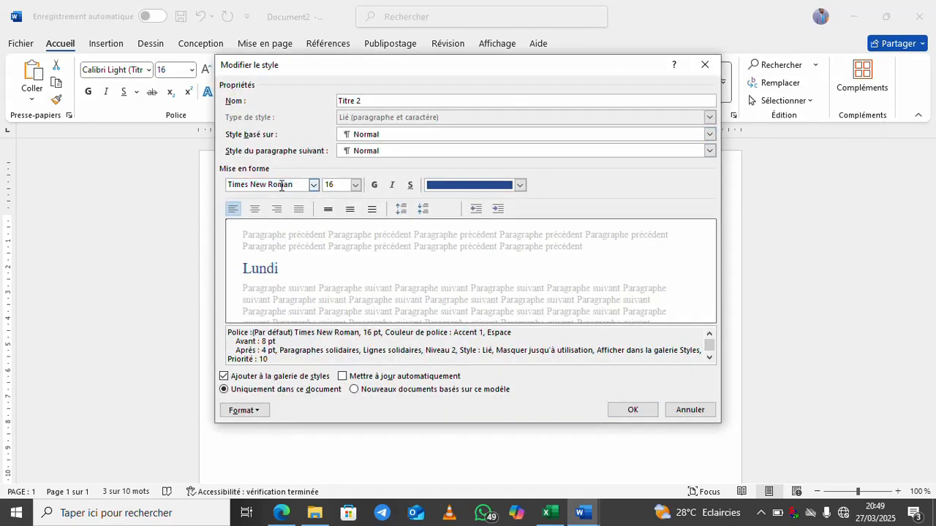
left_click(355, 185)
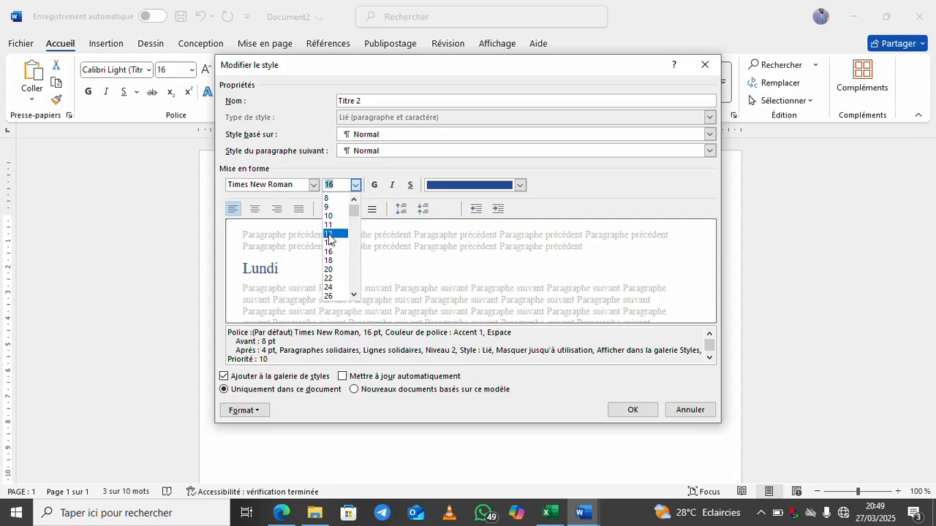
left_click(329, 233)
Make the Titre 2 style bold, italic, underlined and black, and save the style changes
left_click(373, 185)
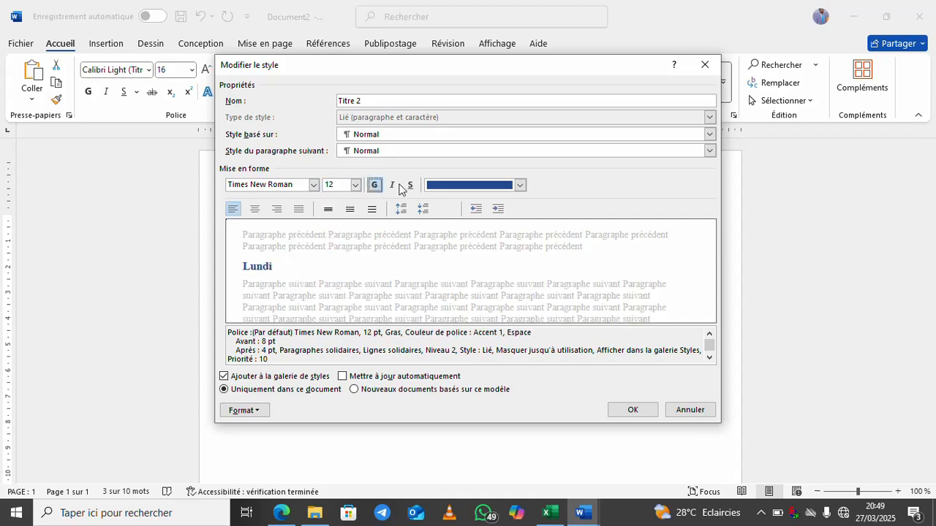
left_click(392, 185)
left_click(410, 185)
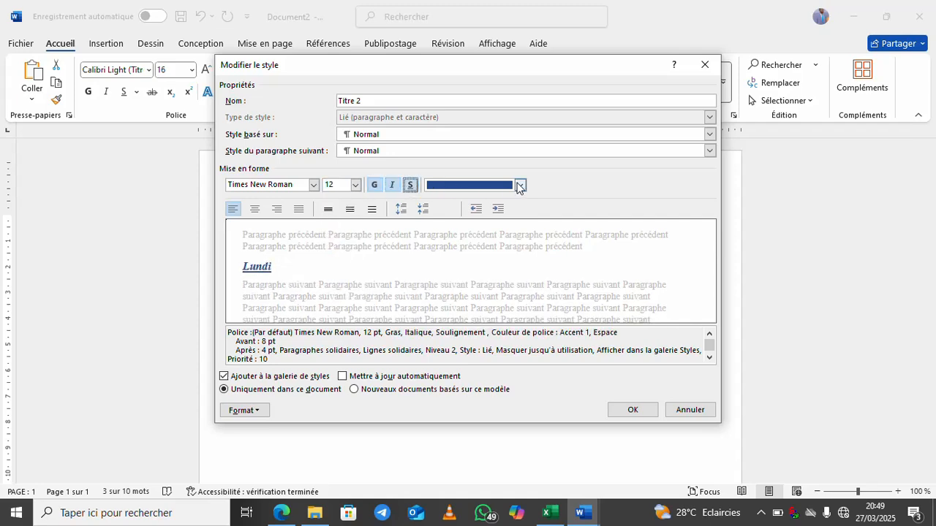
left_click(520, 185)
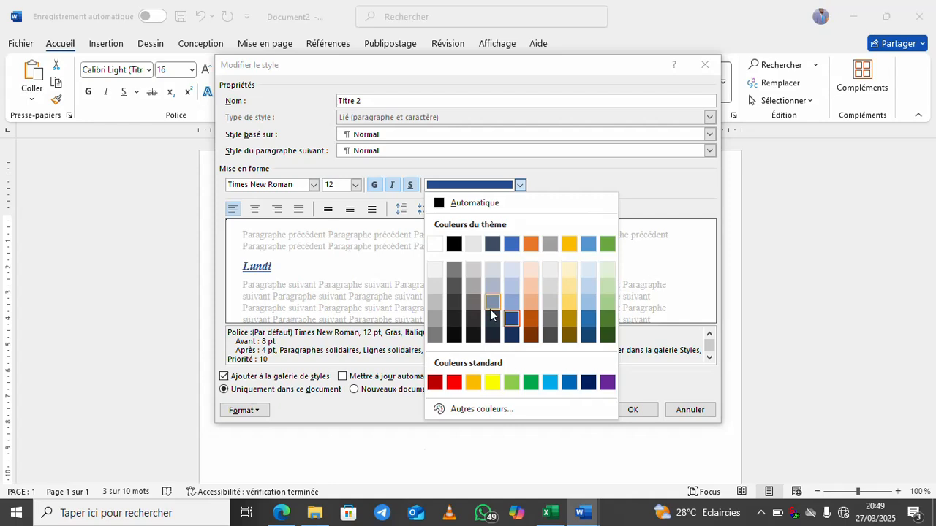
left_click(453, 245)
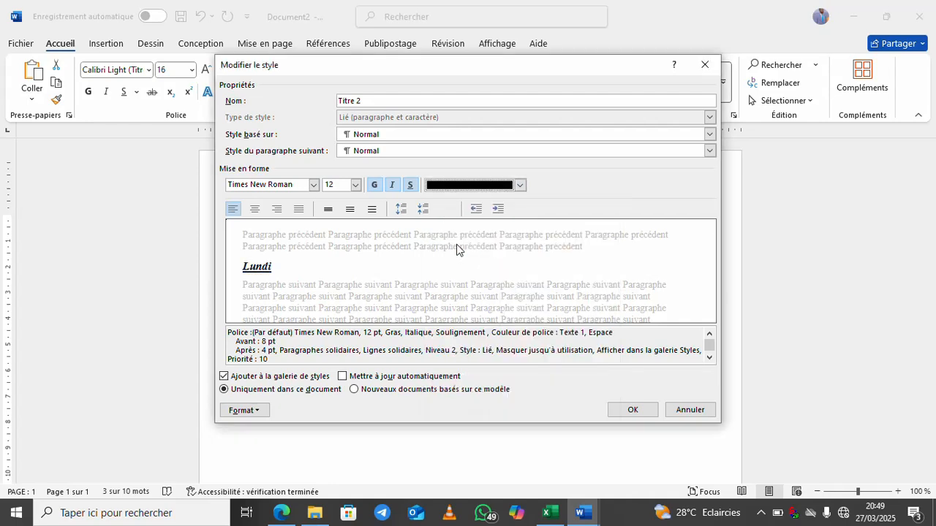
left_click(634, 412)
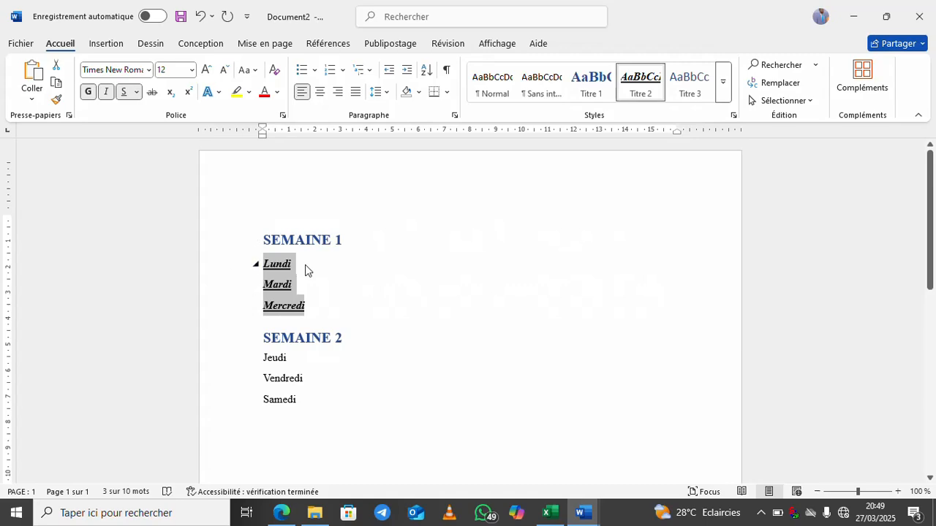
Apply the modified Titre 2 style to the Jeudi, Vendredi and Samedi lines under SEMAINE 2
left_click(276, 385)
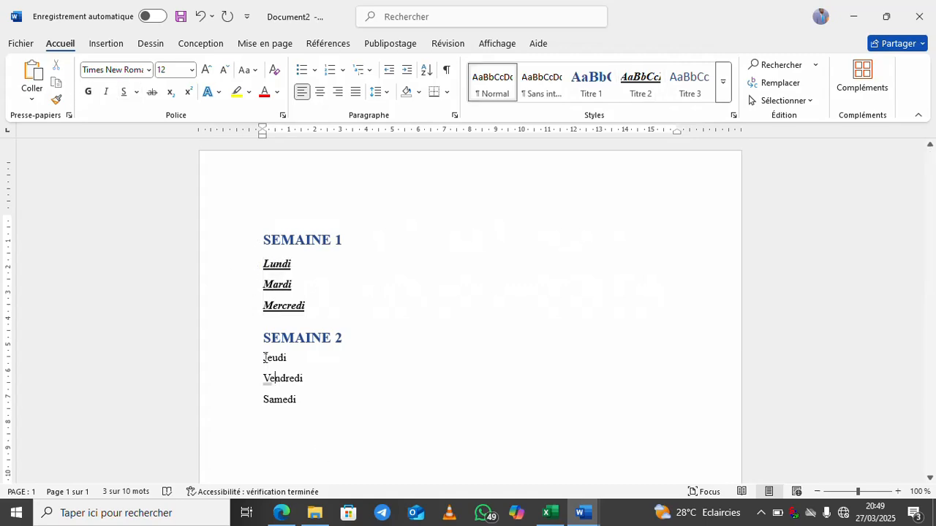
left_click_drag(263, 357, 294, 398)
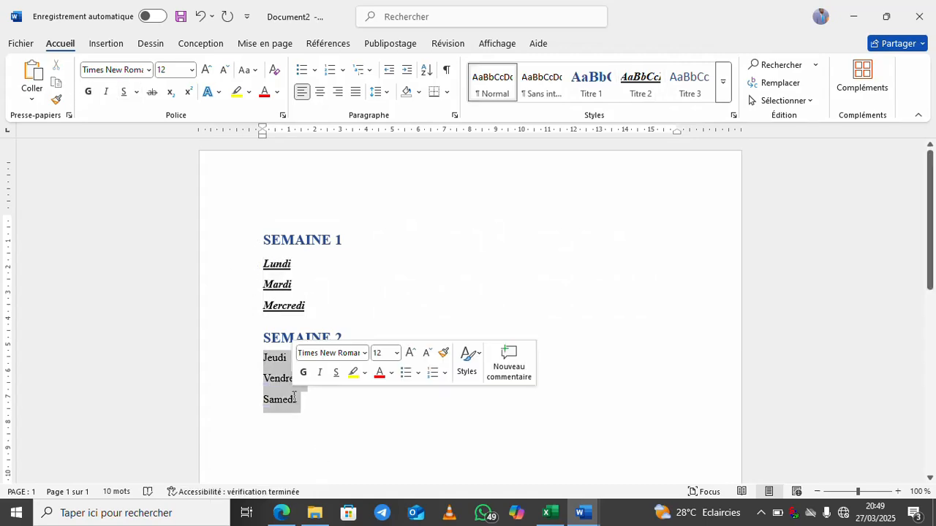
left_click(641, 88)
left_click(344, 357)
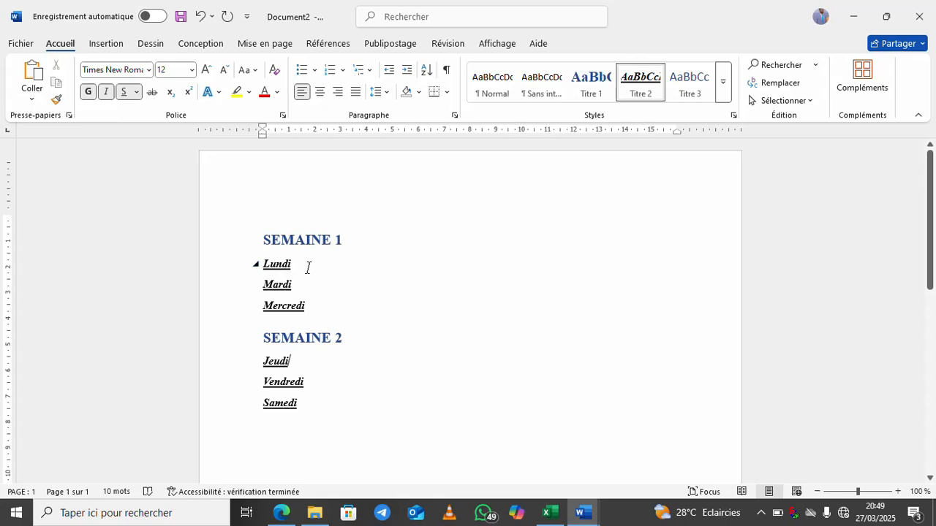
Add two lines of filler text under the Lundi subheading: ",jhfdsqsdfghbn," and "ezqsfhjkl"
key("Return")
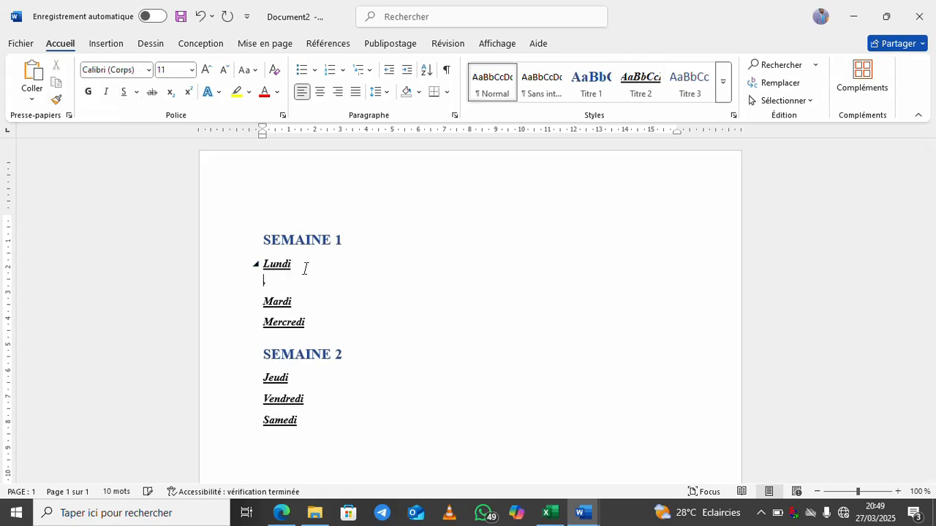
type(",jhfdsqsdfghbn,")
key("Return")
type("ezqsfhjkl")
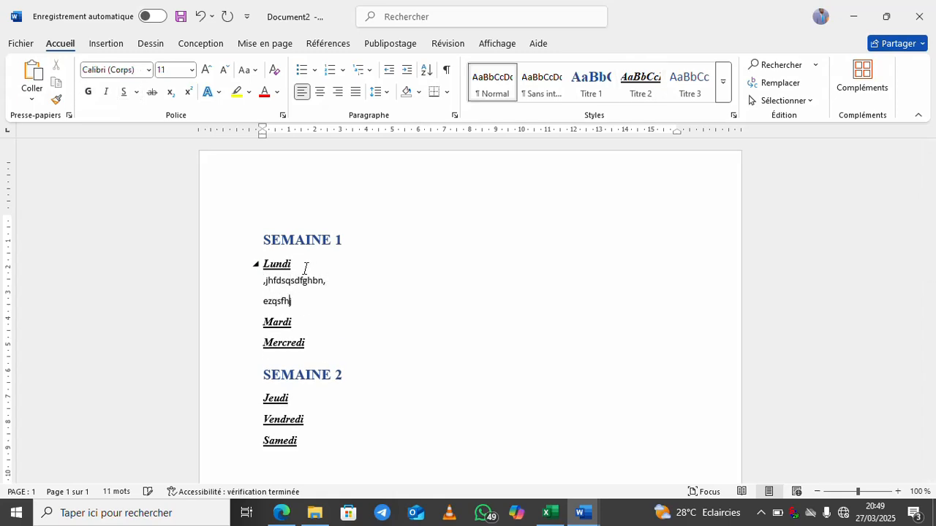
Add three lines of filler text under the Mardi subheading: "Oytrezqsertjklm", "Swefgvhjnk" and "Fdsqswdxfcgjn,"
left_click(307, 324)
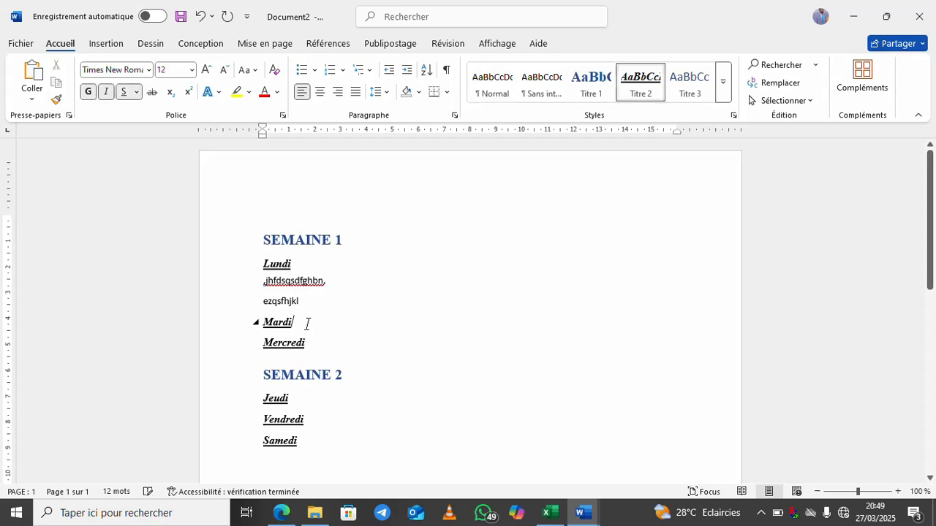
key("Return")
type("oytrezqsertjklm")
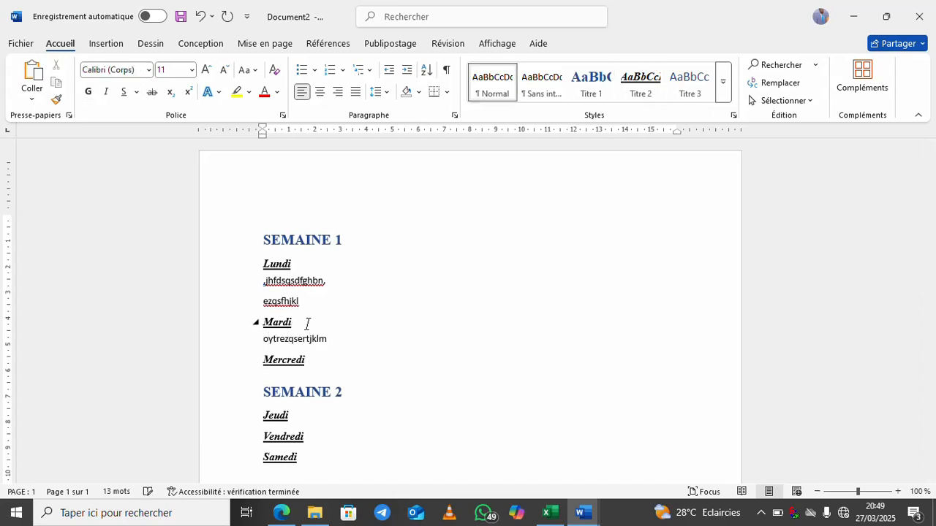
key("Return")
type("swefgvhjnk")
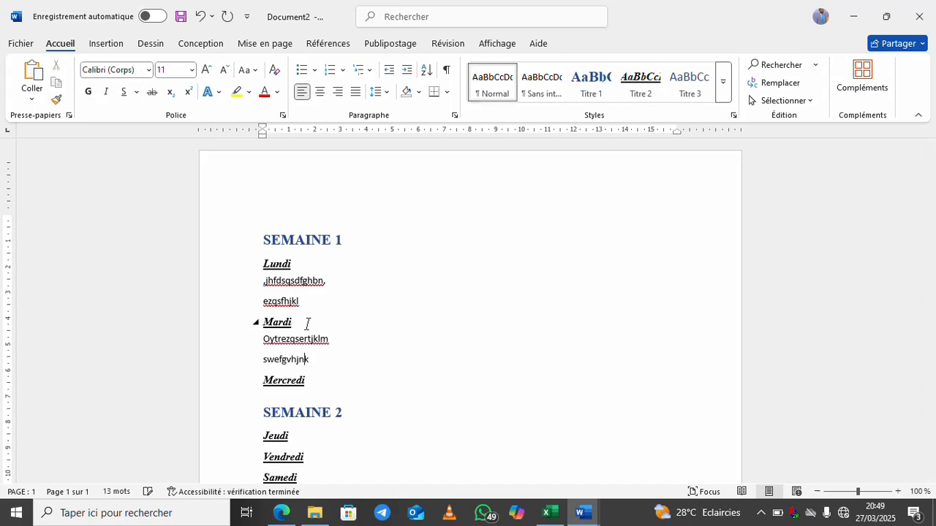
key("Return")
type("fdsqswdxfcgjn,")
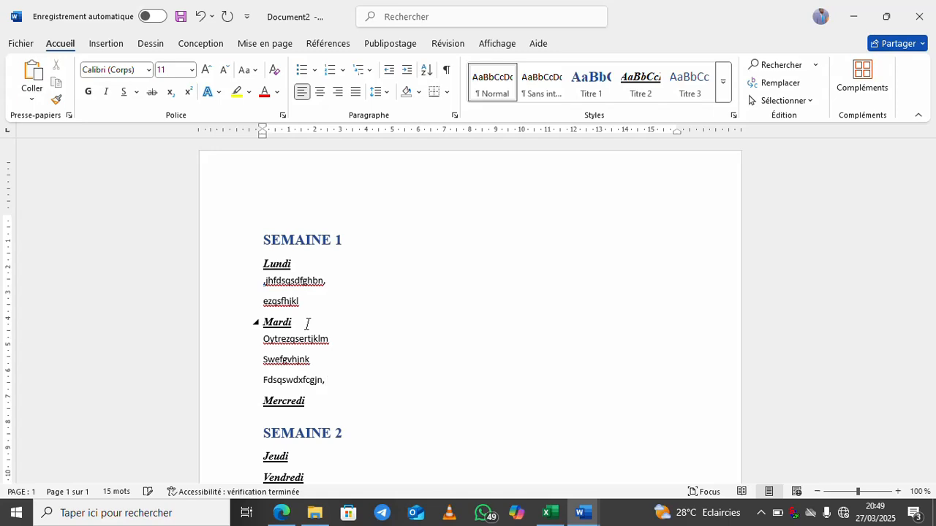
key("Down")
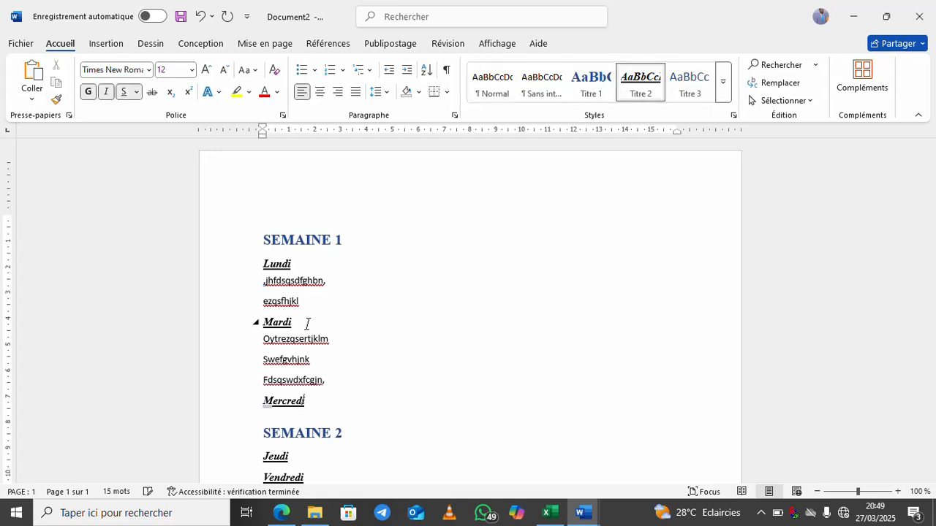
key("Return")
type("zqertyhjnk,l ;m ;;lkjytresz")
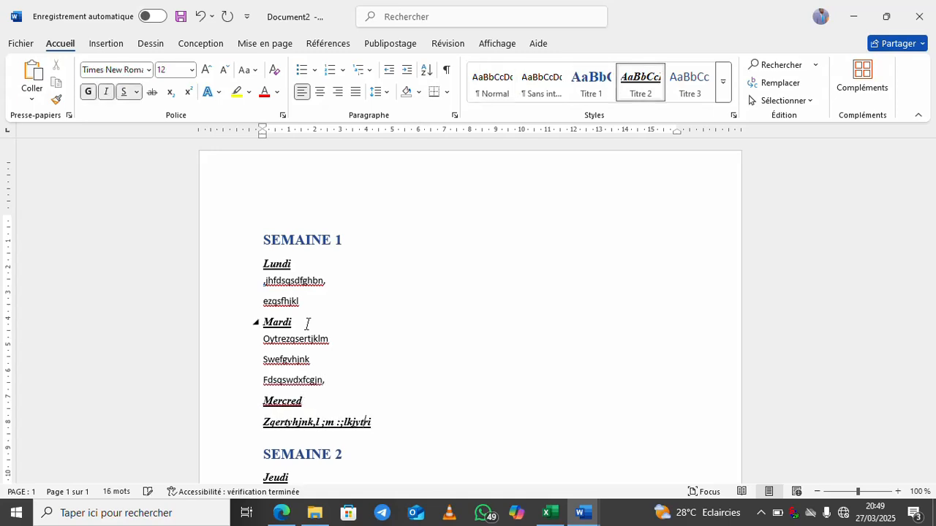
key("BackSpace")
key("BackSpace")
key("BackSpace")
key("BackSpace")
key("BackSpace")
key("BackSpace")
key("BackSpace")
key("BackSpace")
key("BackSpace")
key("BackSpace")
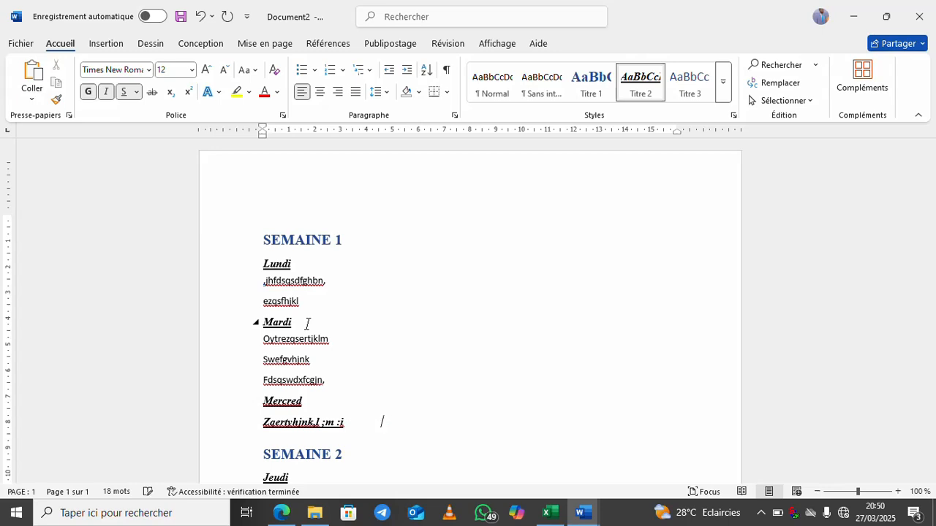
key("BackSpace")
key("BackSpace")
key("BackSpace")
key("BackSpace")
key("BackSpace")
key("BackSpace")
key("BackSpace")
key("BackSpace")
key("BackSpace")
key("BackSpace")
key("BackSpace")
key("BackSpace")
key("BackSpace")
key("BackSpace")
key("BackSpace")
key("BackSpace")
key("BackSpace")
key("BackSpace")
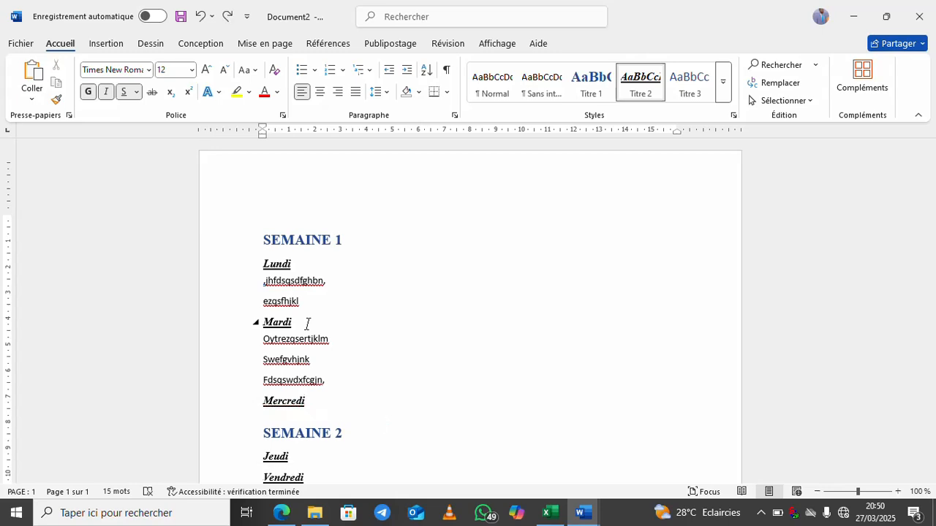
Add three lines of filler text under the Mercredi subheading: "Rezqertlmù !", "RezaéQZRTYUHJK" and "DFGHJKL"
key("Return")
type("Rezqertlmù !")
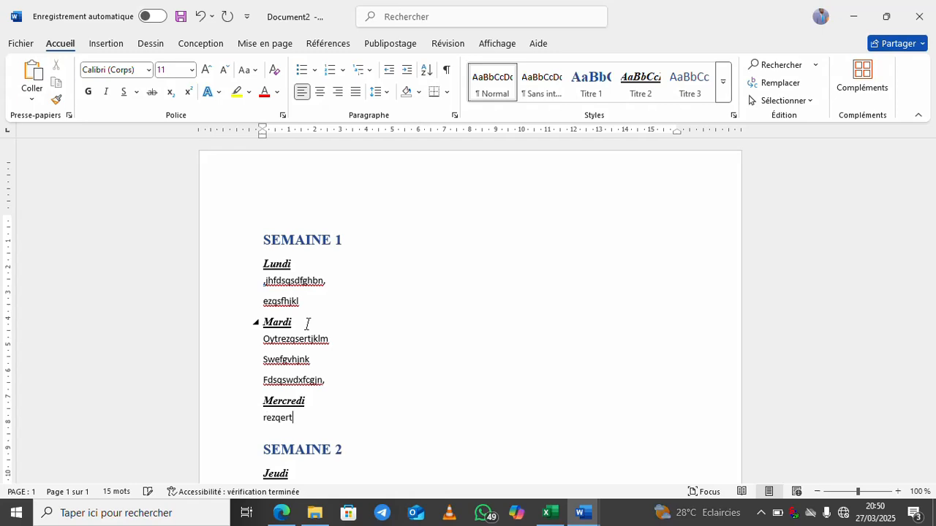
key("Return")
type("rezaéQZRTYUHJK")
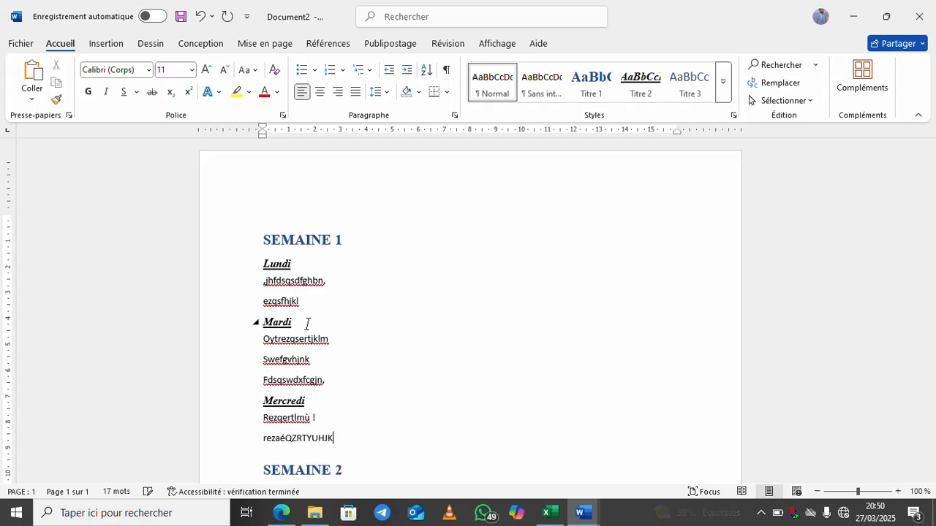
key("Return")
type("DFGHJKL")
key("Down")
key("Down")
key("Down")
key("Down")
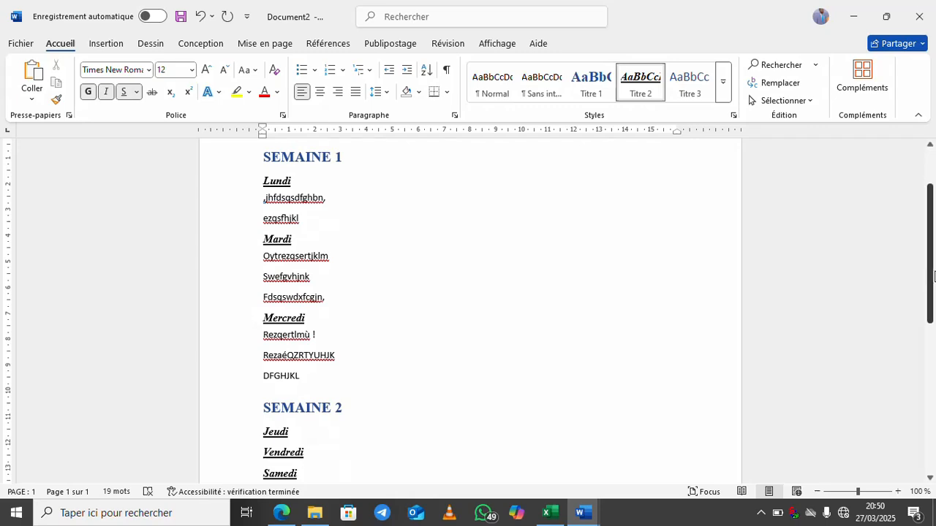
Collapse and expand the text under the Mardi subheading, and do the same for the Lundi subheading
left_click_drag(931, 272, 930, 233)
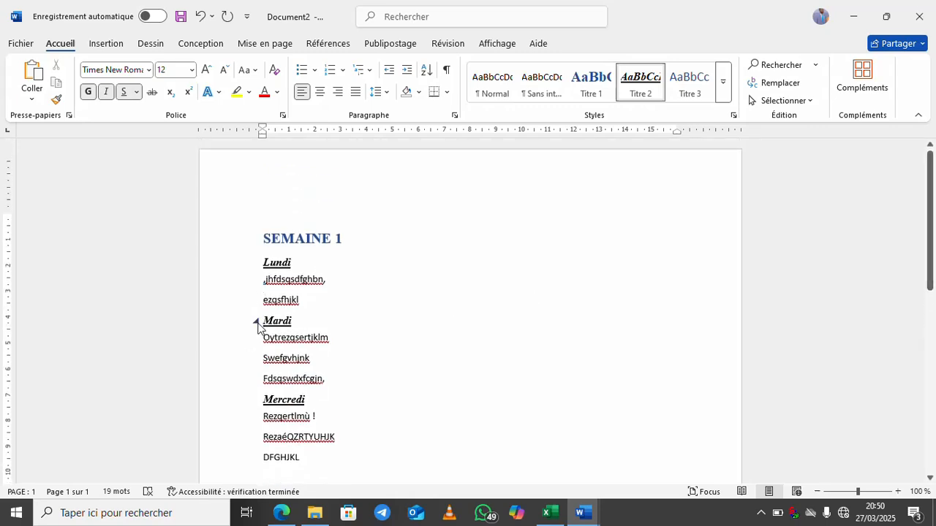
left_click(256, 321)
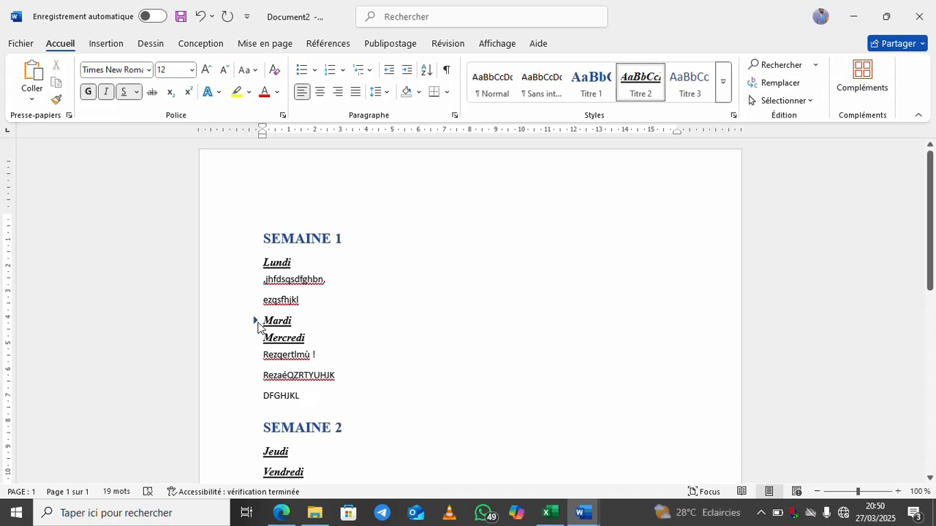
left_click(256, 321)
left_click(256, 264)
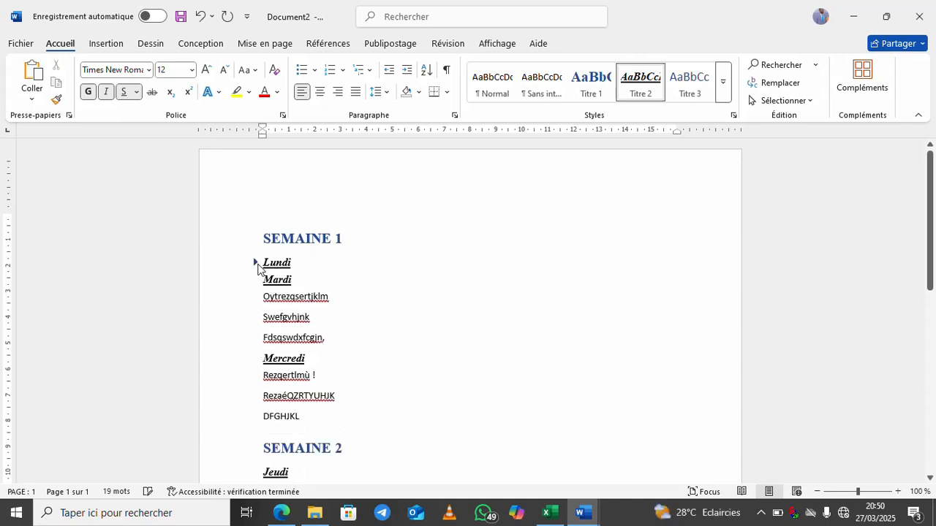
left_click(256, 264)
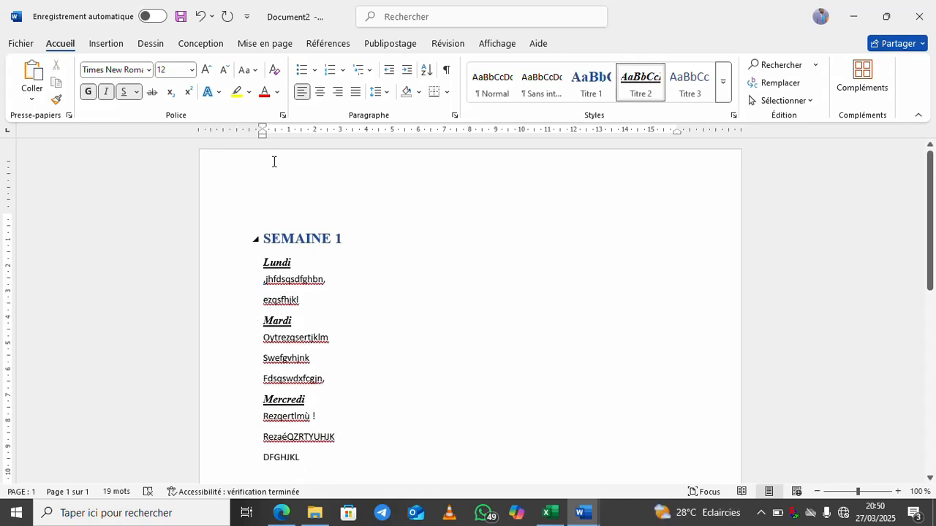
Collapse the whole SEMAINE 1 section with its day subheadings and expand it again
left_click(256, 240)
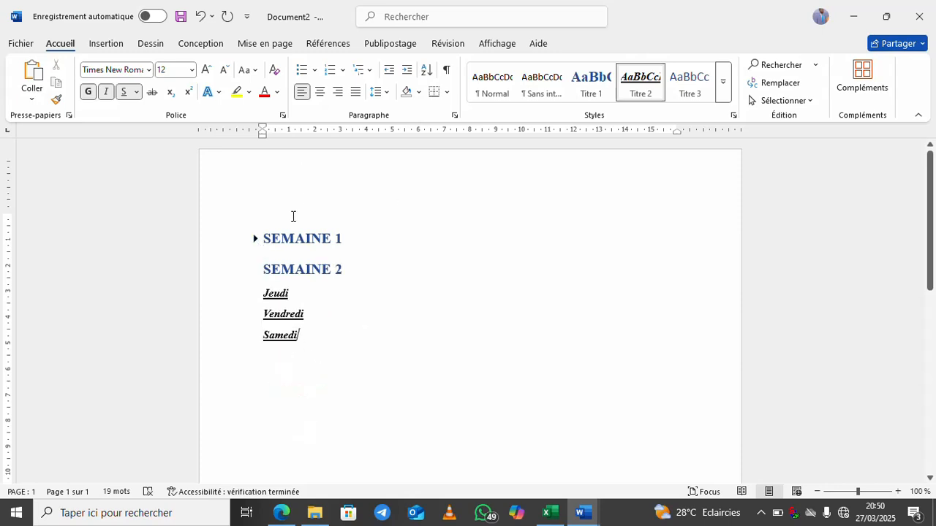
left_click(255, 239)
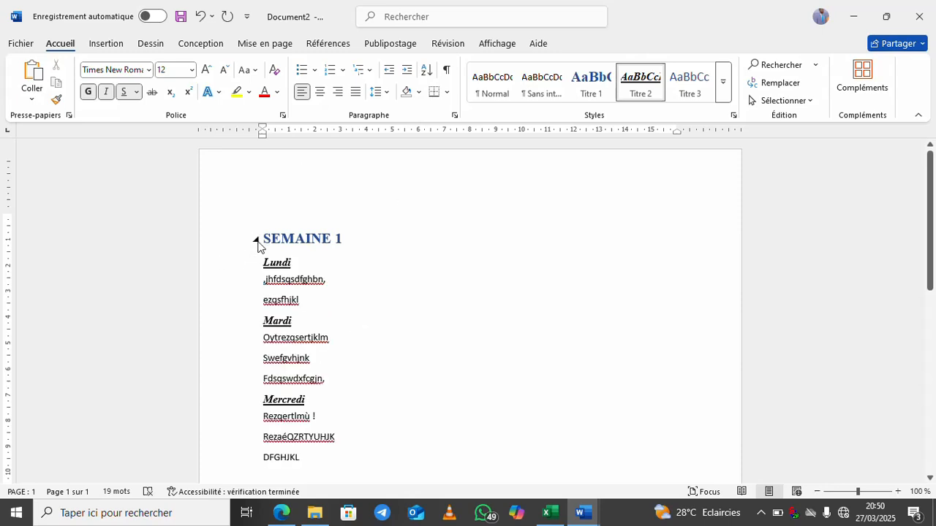
left_click(264, 241)
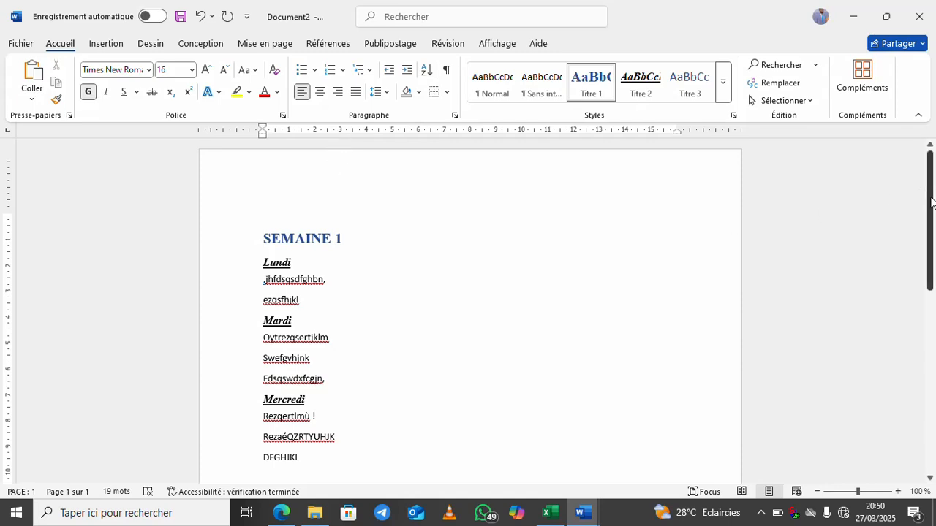
Insert a page break in the empty space below the Samedi line to start a new page
left_click_drag(932, 201, 933, 383)
left_click(324, 193)
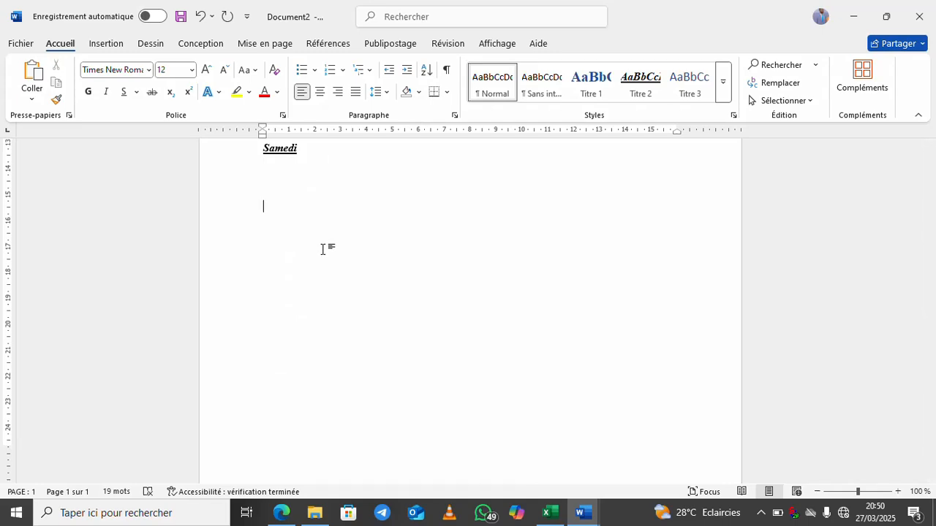
key("ctrl+Return")
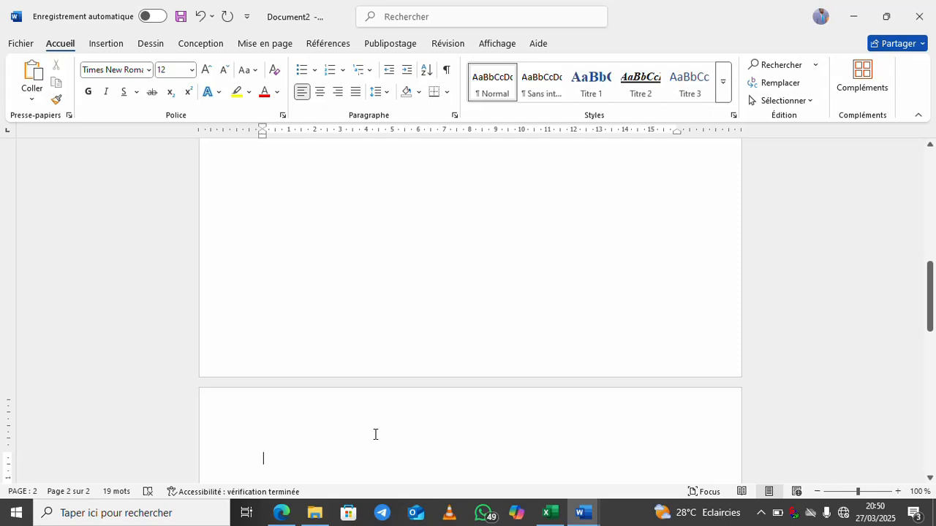
scroll(316, 454, "down", 1)
scroll(315, 453, "up", 3)
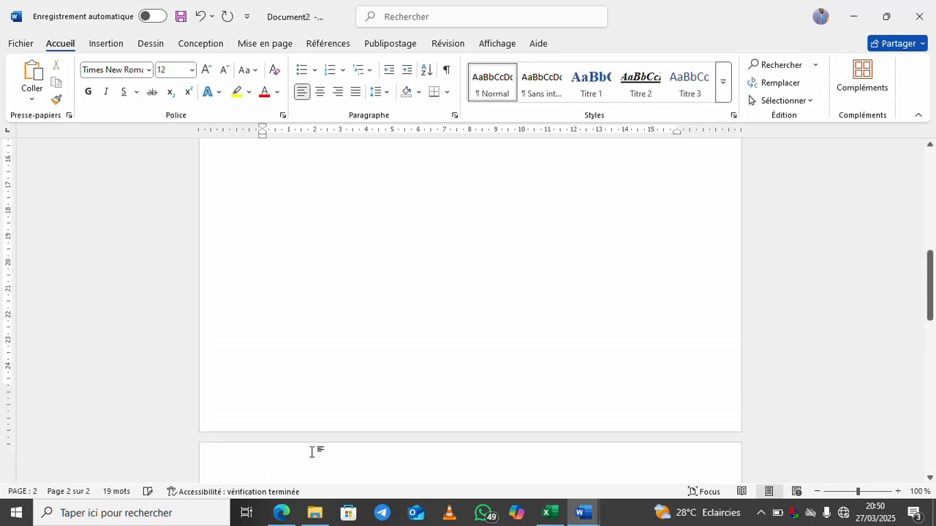
Write the title "Table de matières" at the top of the new page and make it bold
scroll(311, 452, "down", 1)
type("Tab")
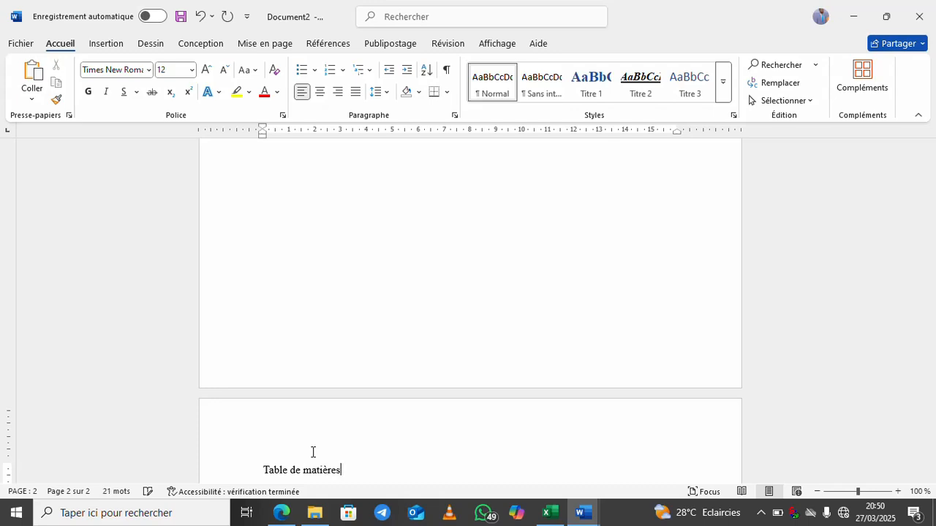
type("le de matières")
key("Return")
key("Return")
key("shift+End")
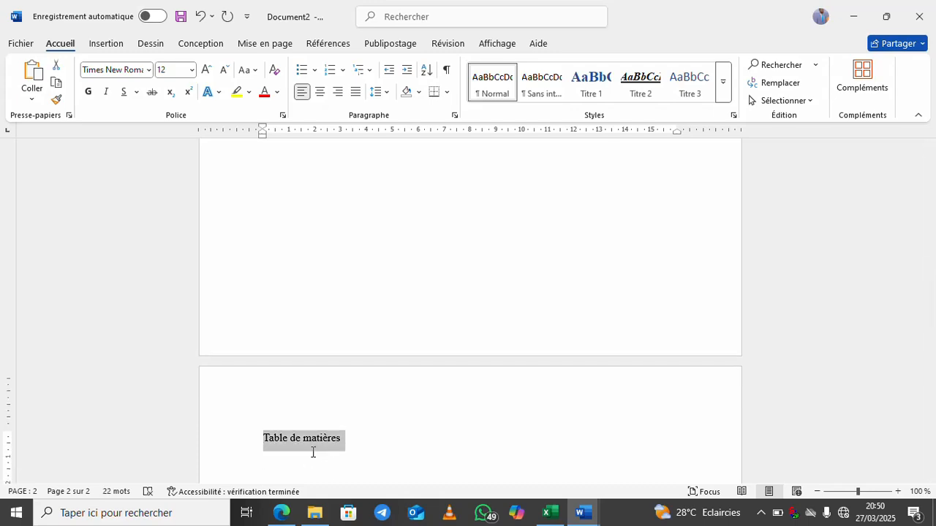
key("ctrl+g")
key("Down")
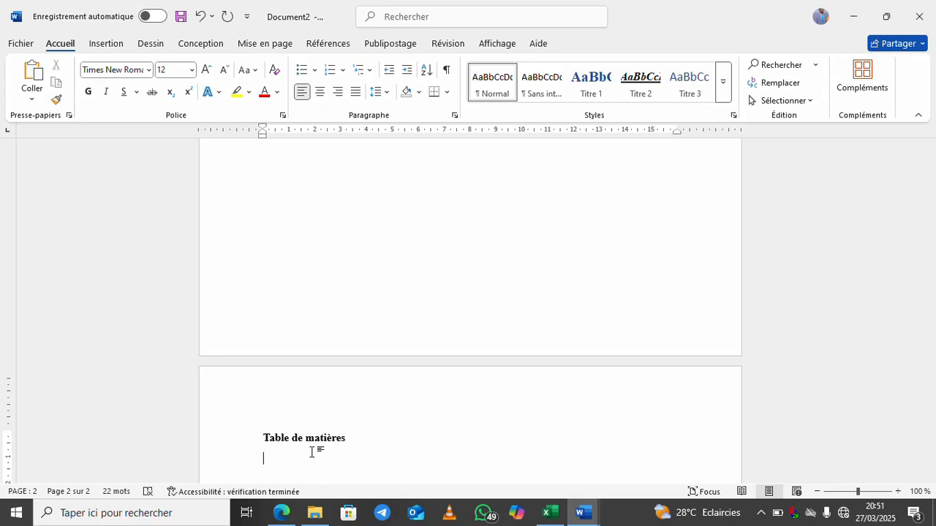
Insert a custom table of contents below the title, with 2 levels and a dashed leader before the page numbers
left_click(341, 48)
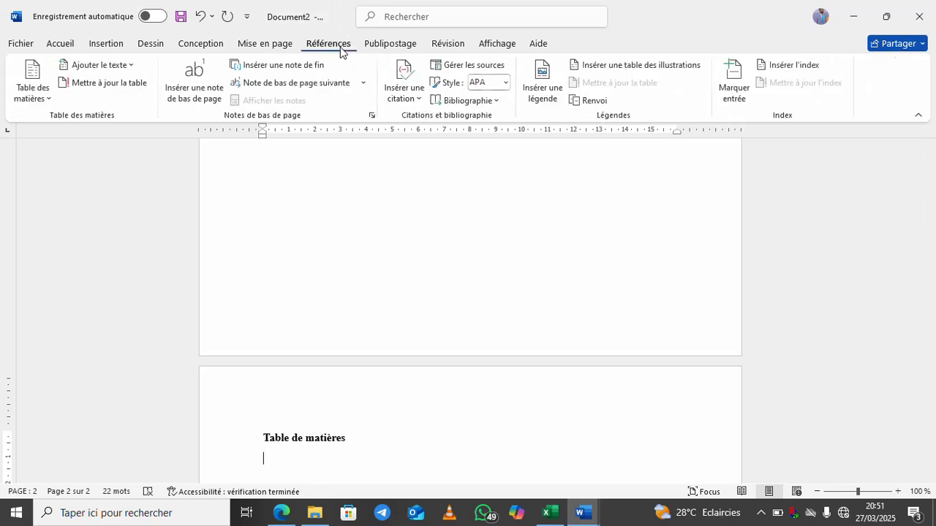
left_click(30, 98)
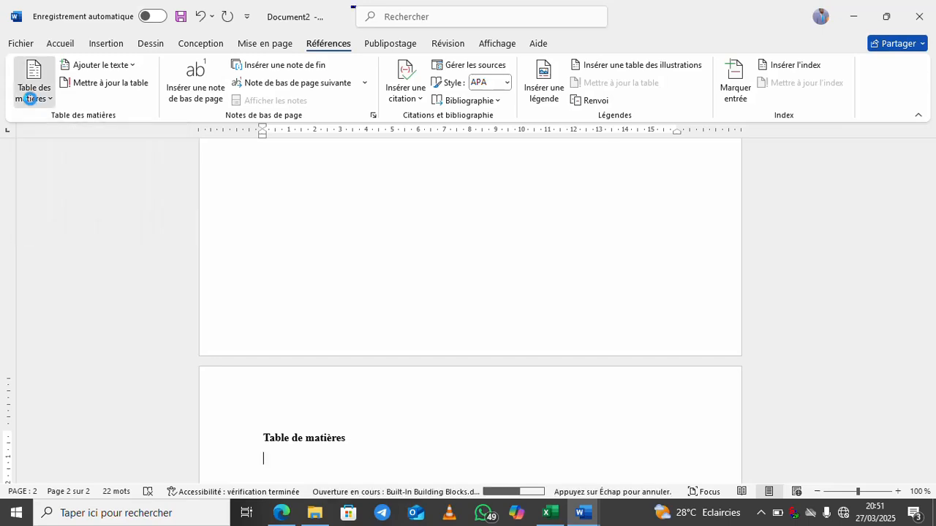
left_click(30, 98)
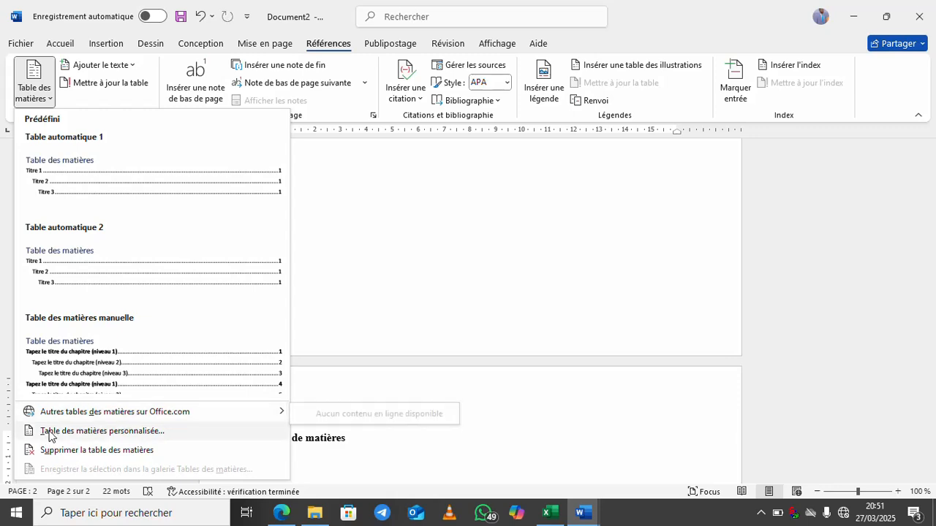
left_click(125, 439)
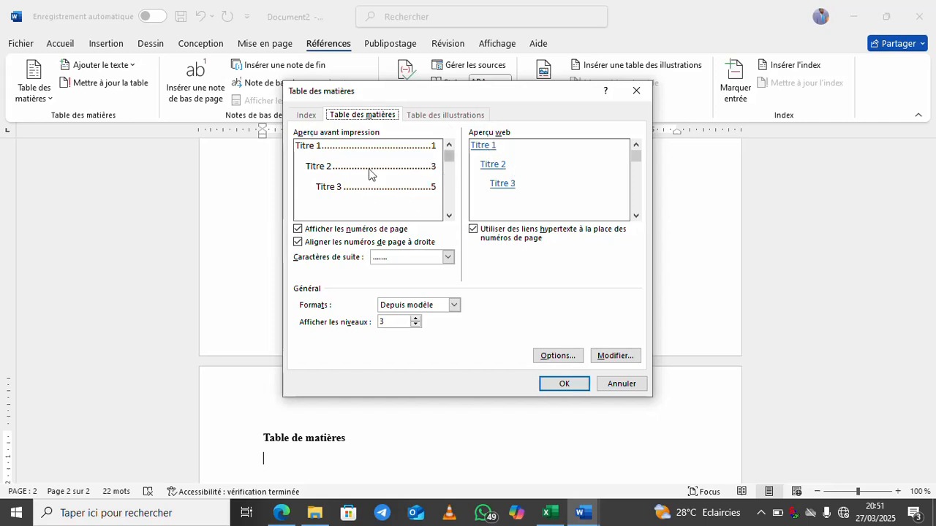
left_click(415, 326)
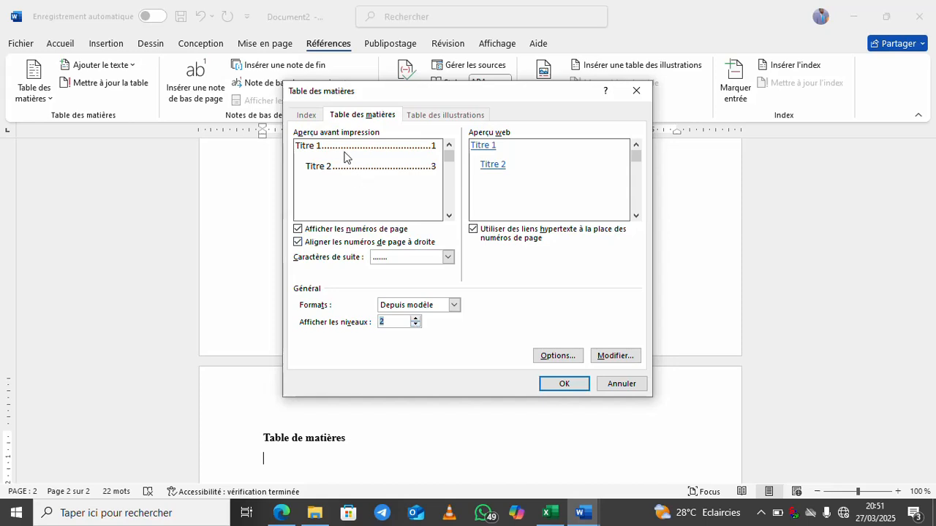
left_click(448, 256)
left_click(395, 289)
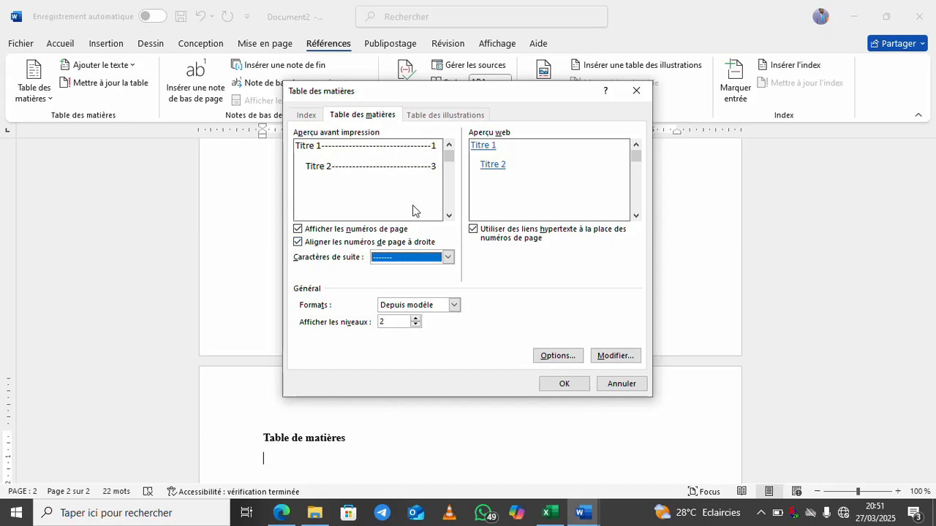
left_click(564, 385)
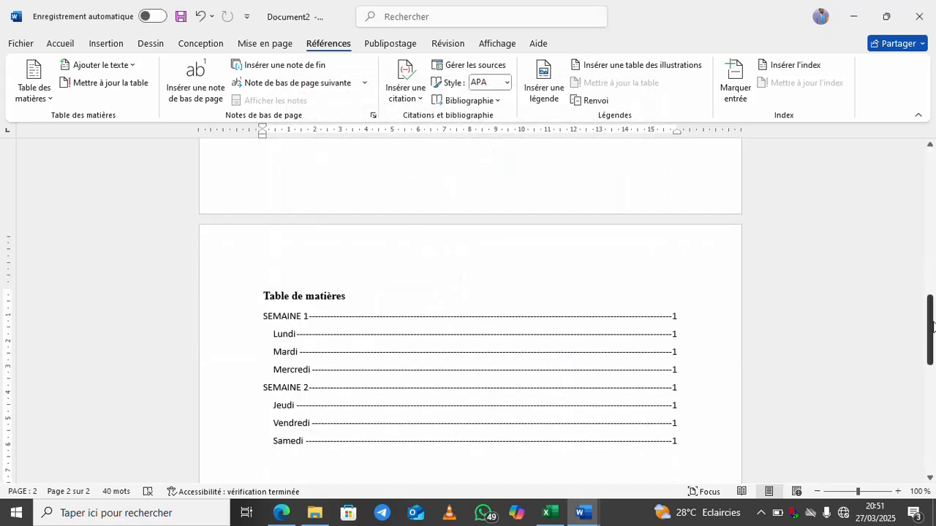
Review the inserted table of contents and follow its Lundi entry to the matching subheading
mouse_move(932, 326)
left_mouse_down()
mouse_move(933, 352)
mouse_move(934, 337)
left_mouse_up()
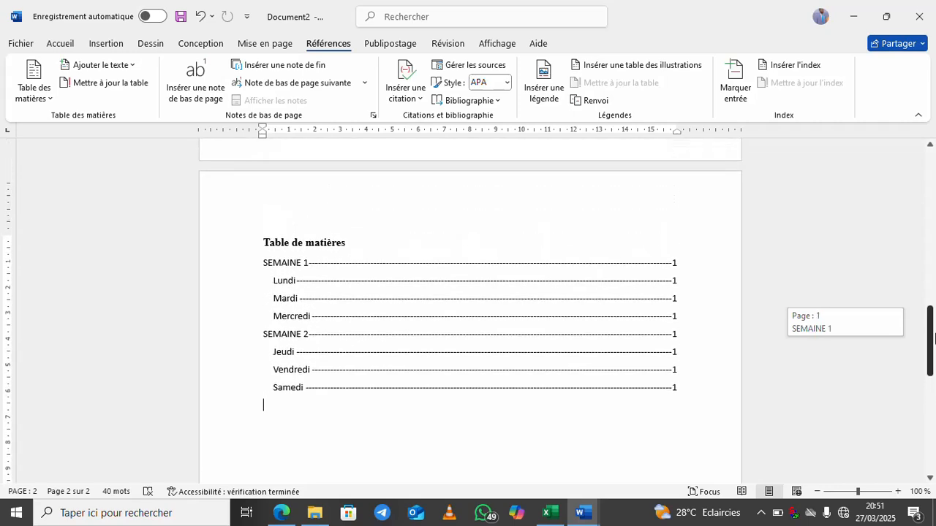
left_click_drag(933, 337, 934, 337)
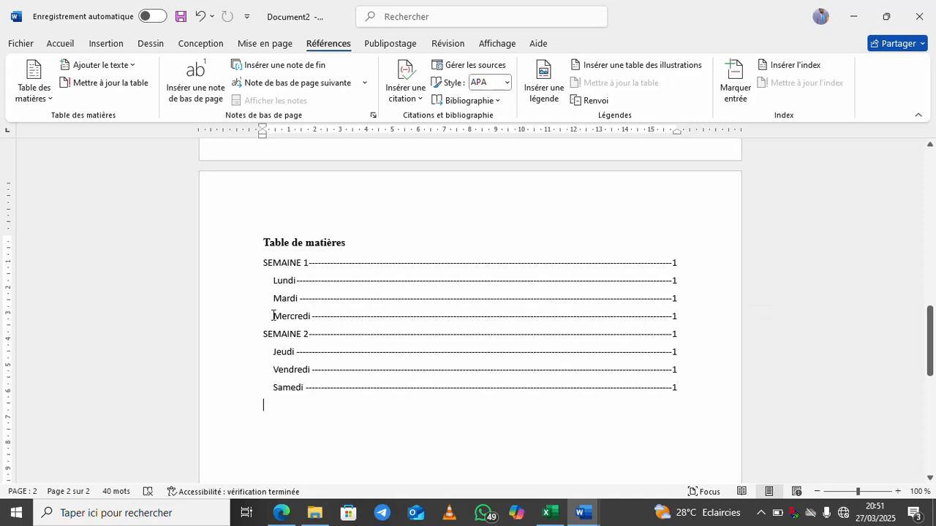
left_click(312, 280)
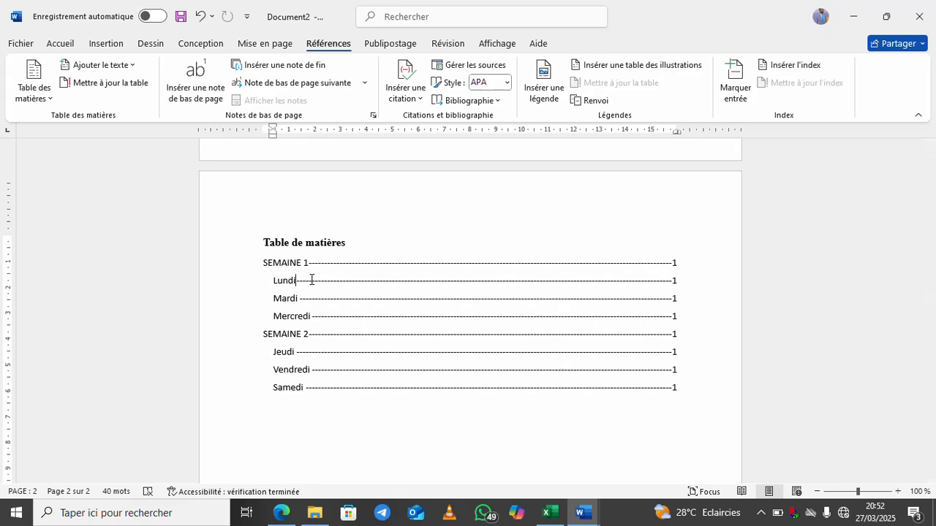
left_click(312, 281, "ctrl")
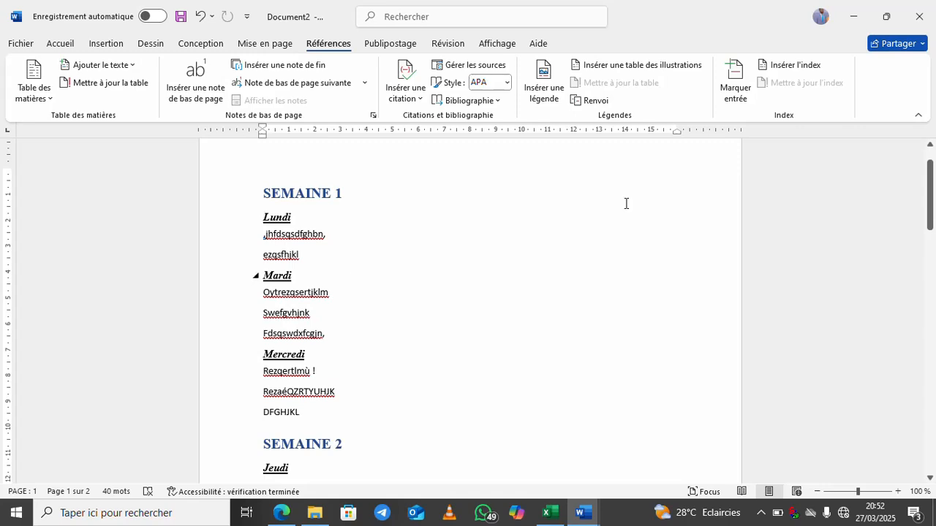
Add the lines "Semaine 3" and "Dimanche" below the Samedi subheading on the first page
left_click_drag(930, 179, 919, 234)
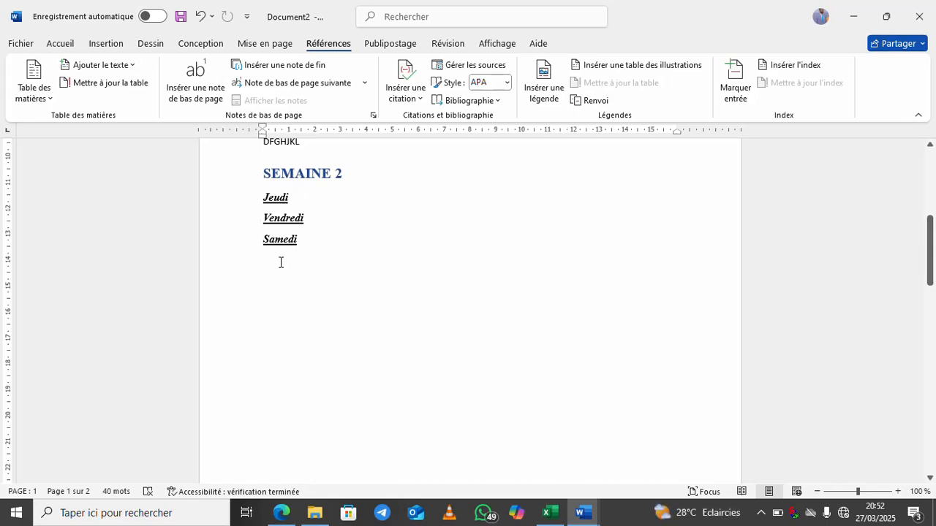
type("semaine")
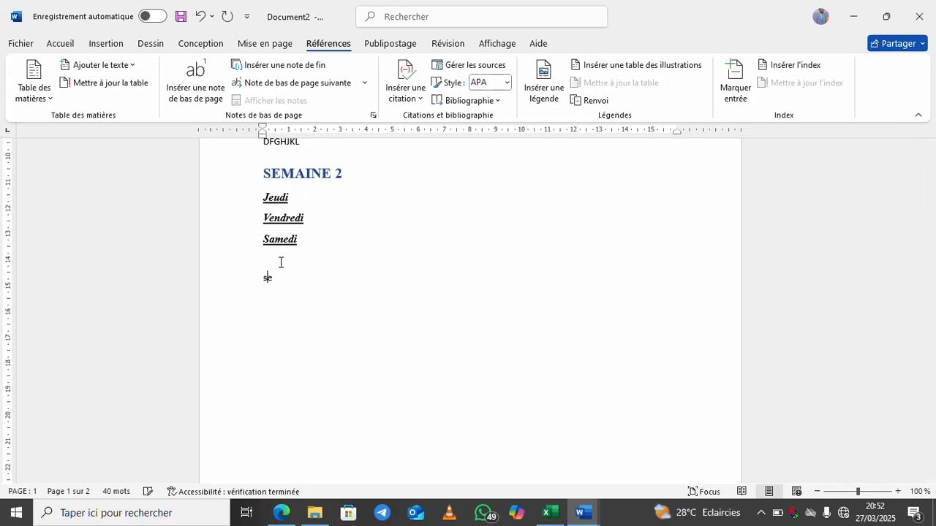
left_click(280, 262)
key("Down")
key("Down")
type("3 ")
type("Dim")
type("anche")
Make the "Semaine 3" line bold and convert it to uppercase
left_click(220, 284)
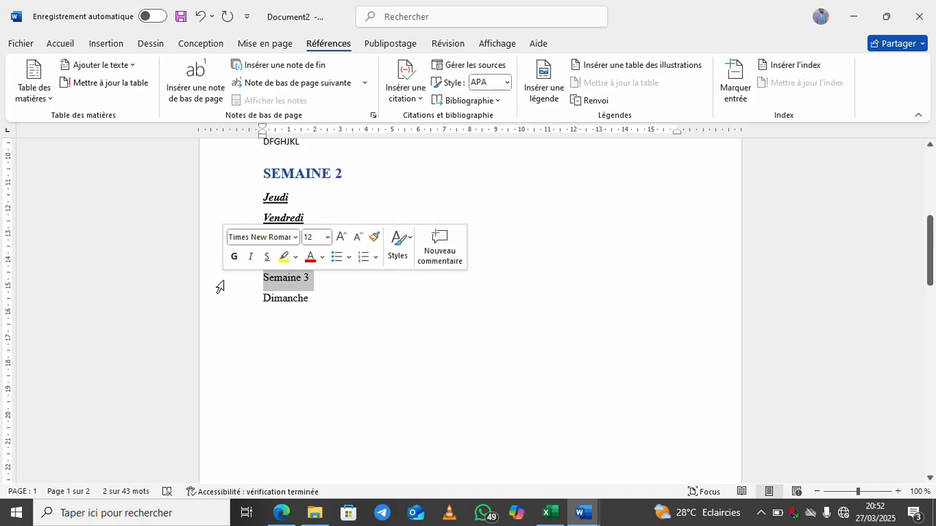
left_click(234, 256)
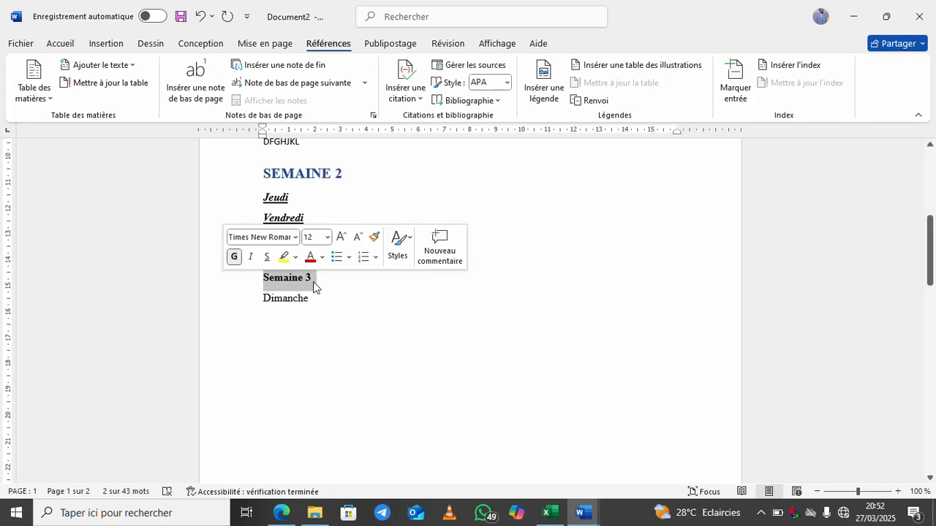
left_click(62, 44)
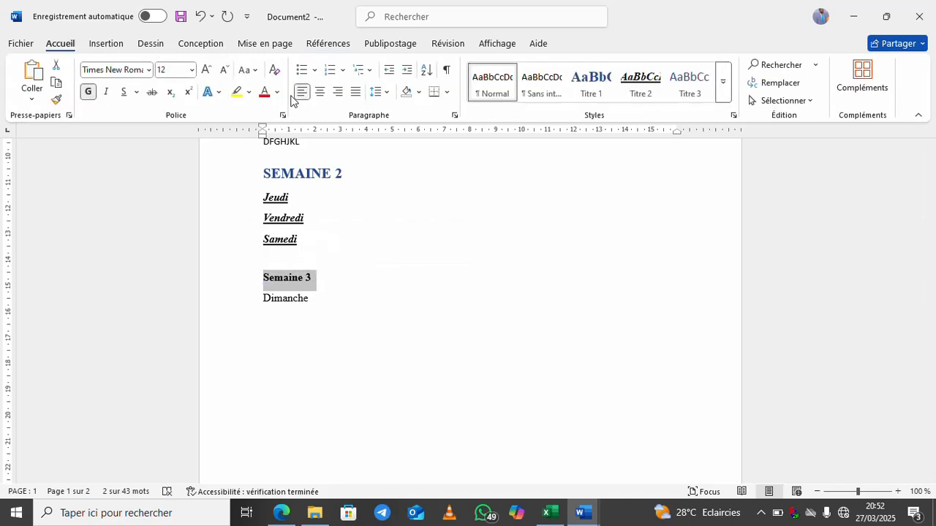
left_click(245, 69)
left_click(280, 127)
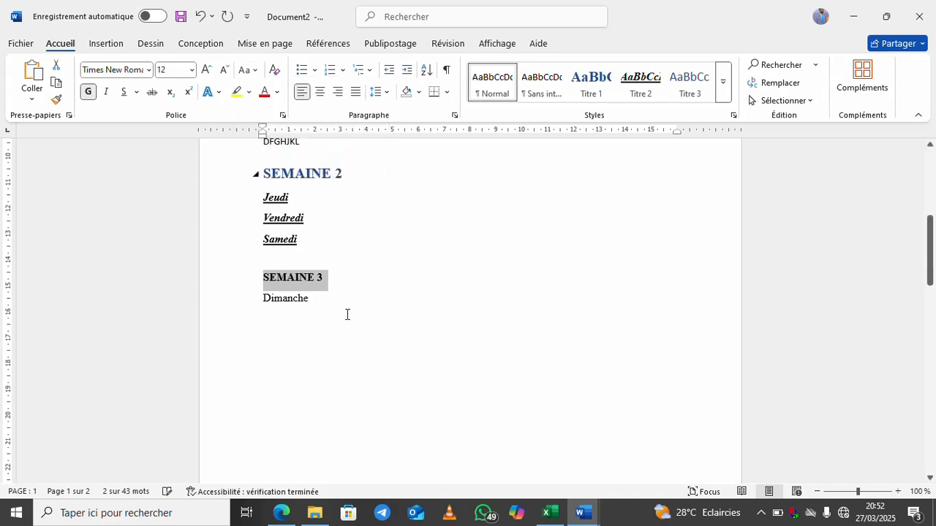
left_click(313, 309)
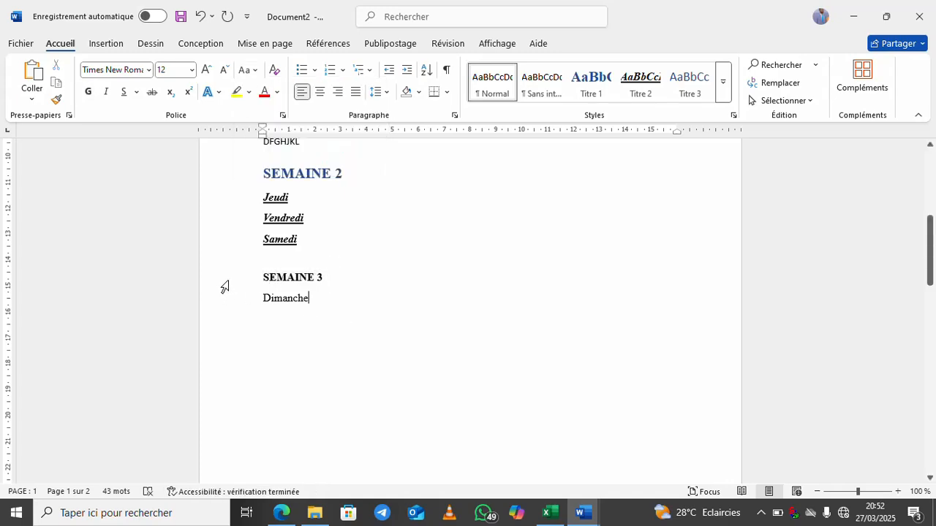
Apply the Titre 1 style to the SEMAINE 3 line and the Titre 2 style to the Dimanche line
left_click(224, 281)
left_click(591, 82)
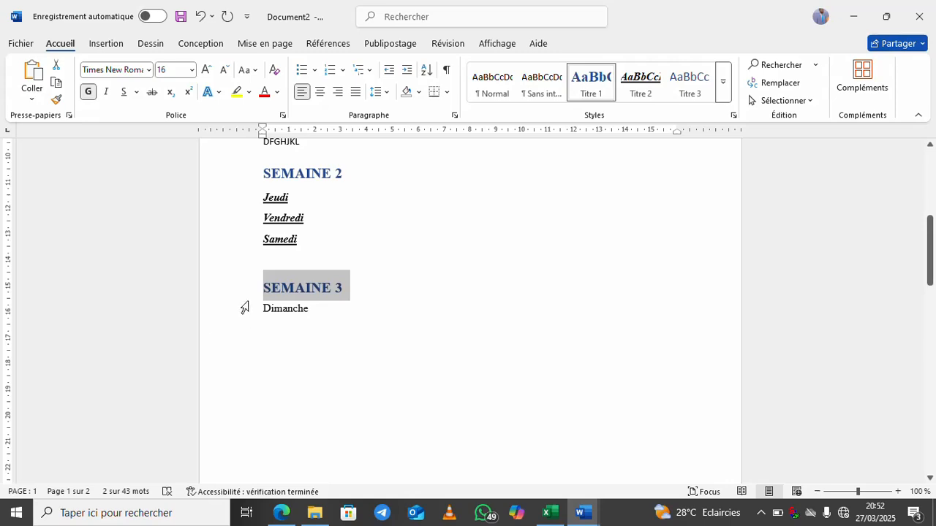
left_click(213, 321)
left_click(643, 86)
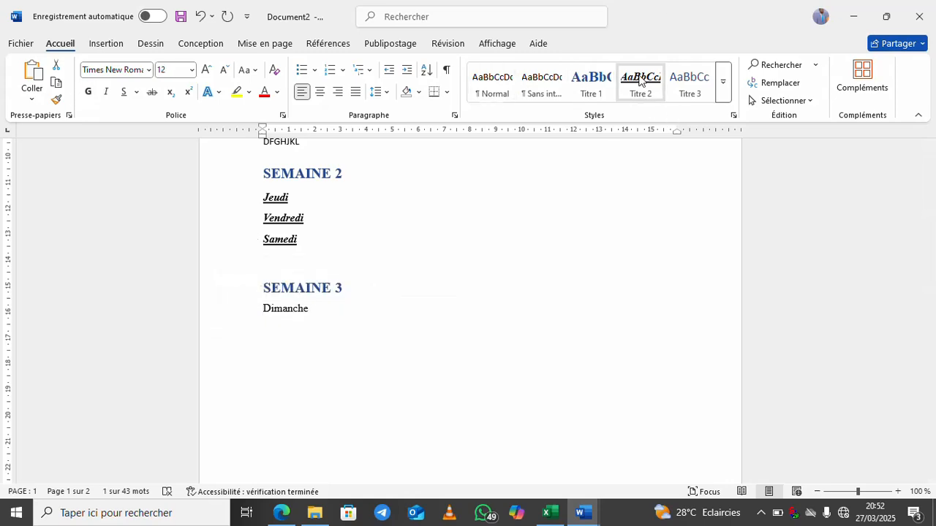
Add two lines of filler text under the Dimanche subheading: "Lkjtresqzsbh" and "traERFGHJKL"
left_click(358, 326)
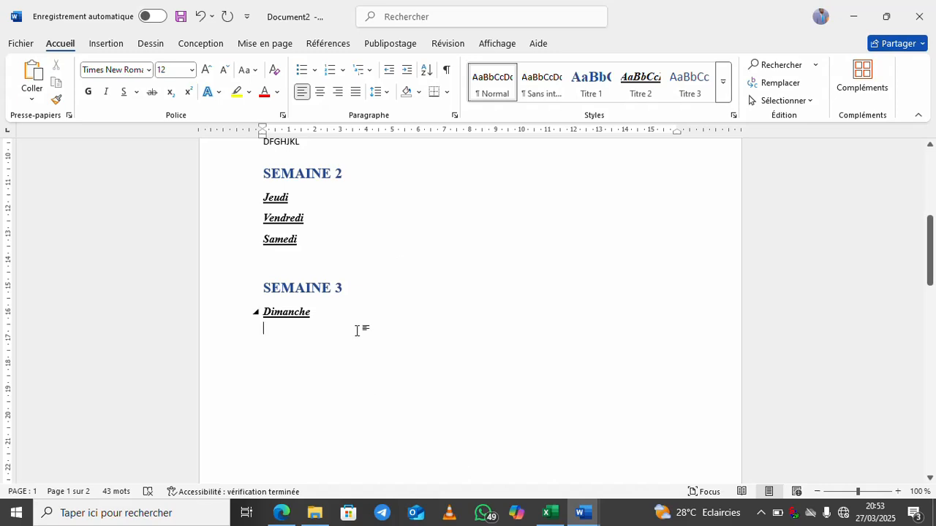
type("lkjtresqzsbh")
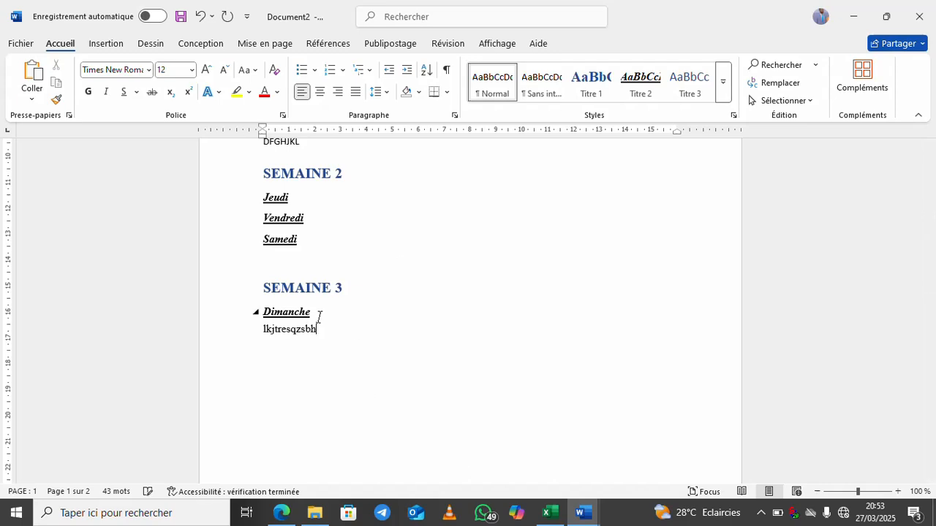
key("Return")
type("traERFGHJKL")
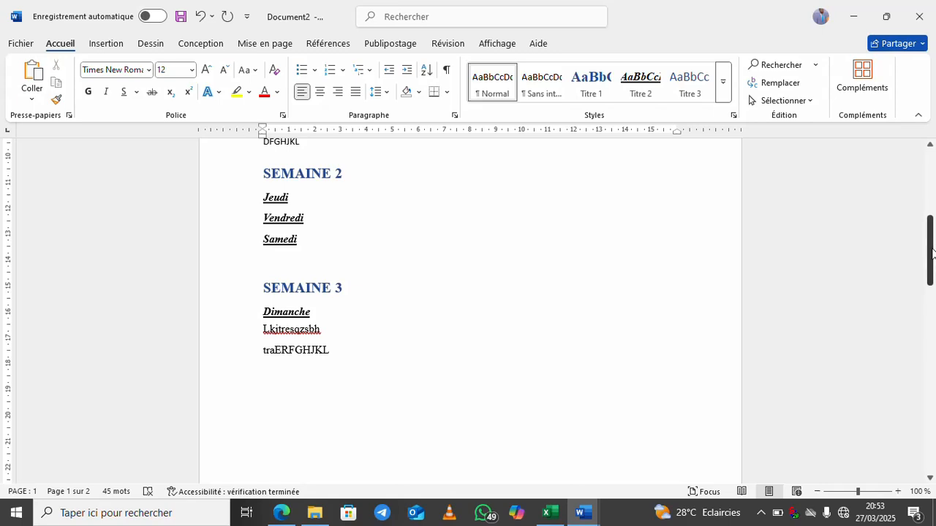
Update the entire table of contents, including its entries and not only the page numbers
left_click_drag(931, 252, 934, 344)
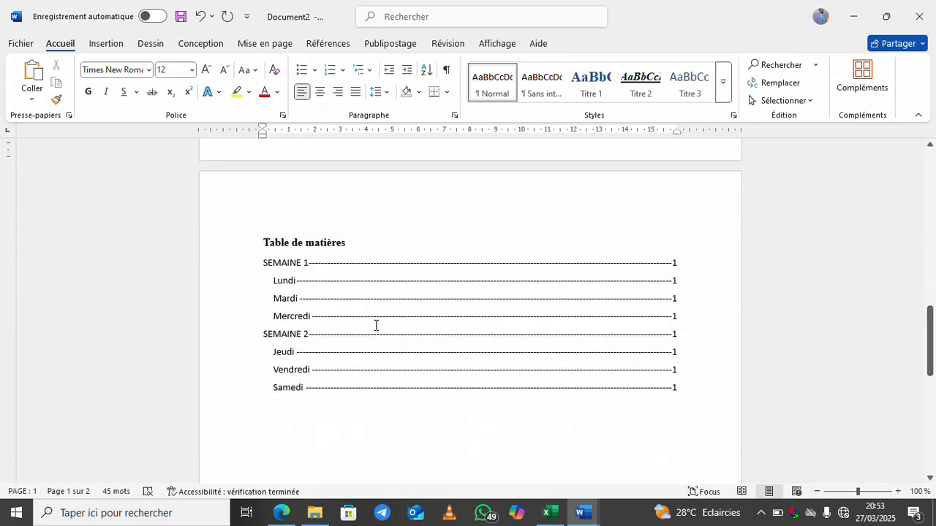
left_click(377, 284)
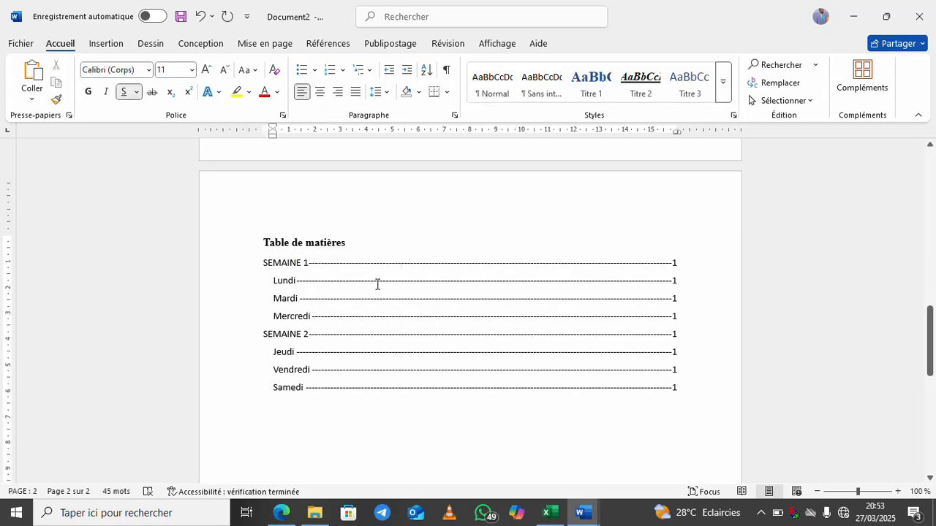
right_click(378, 284)
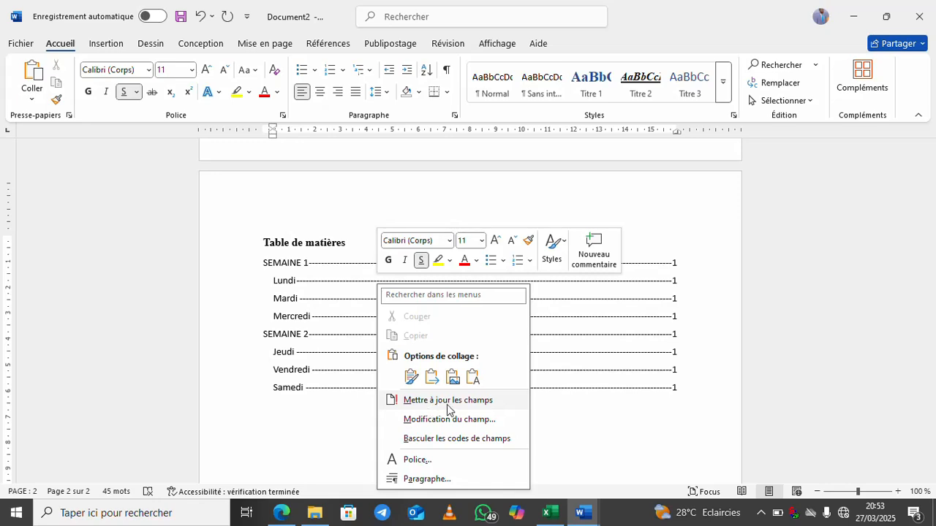
left_click(446, 403)
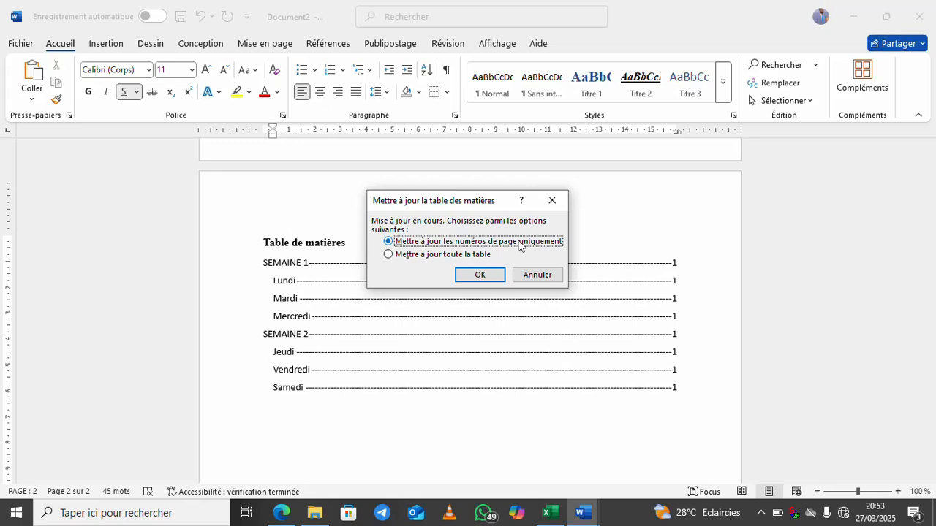
left_click(427, 256)
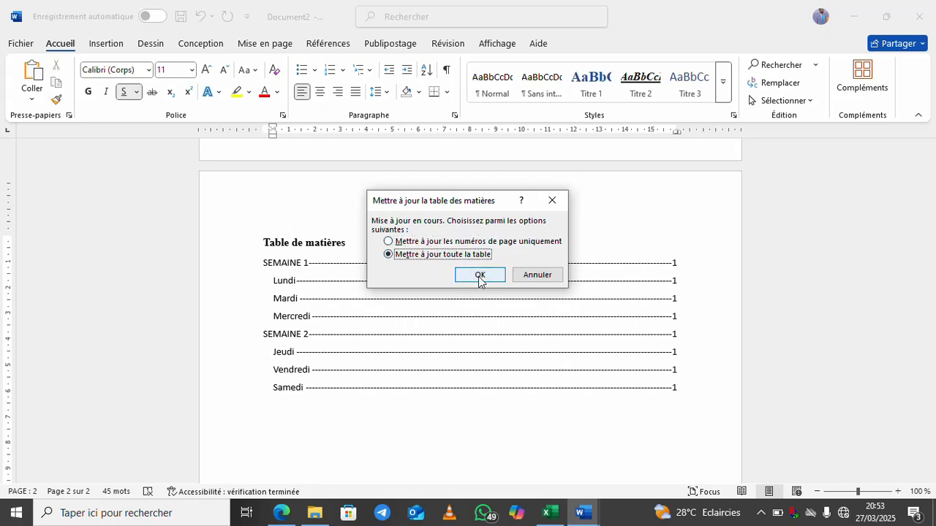
left_click(478, 278)
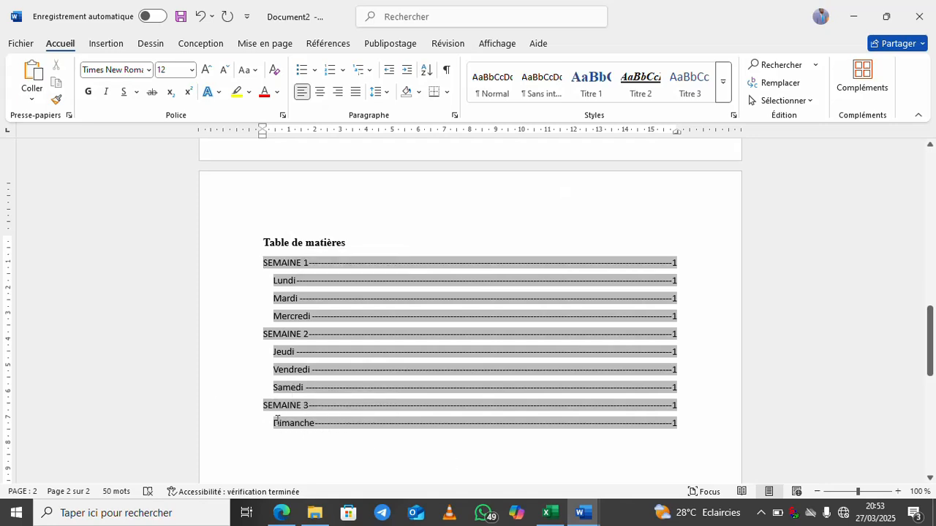
Follow the Dimanche entry in the table of contents to its subheading and go back to the document's start
left_click(347, 425)
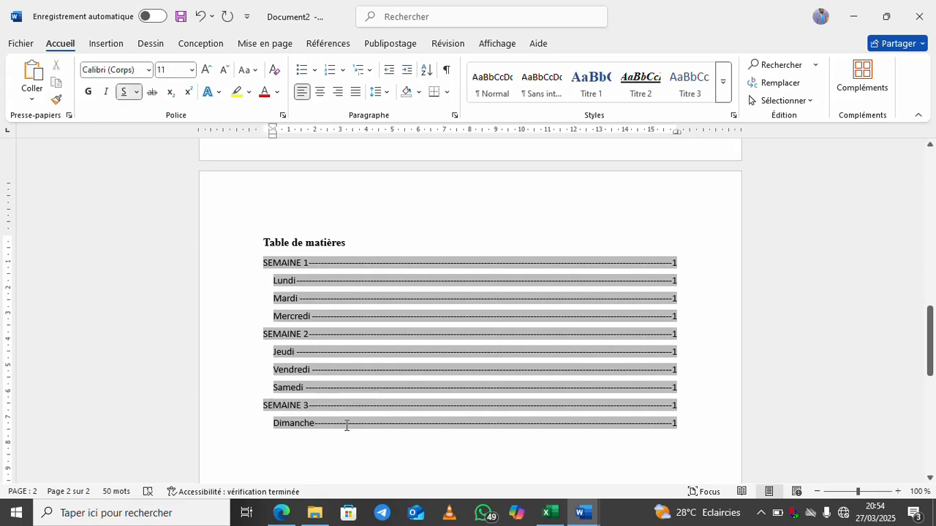
left_click(347, 430, "ctrl")
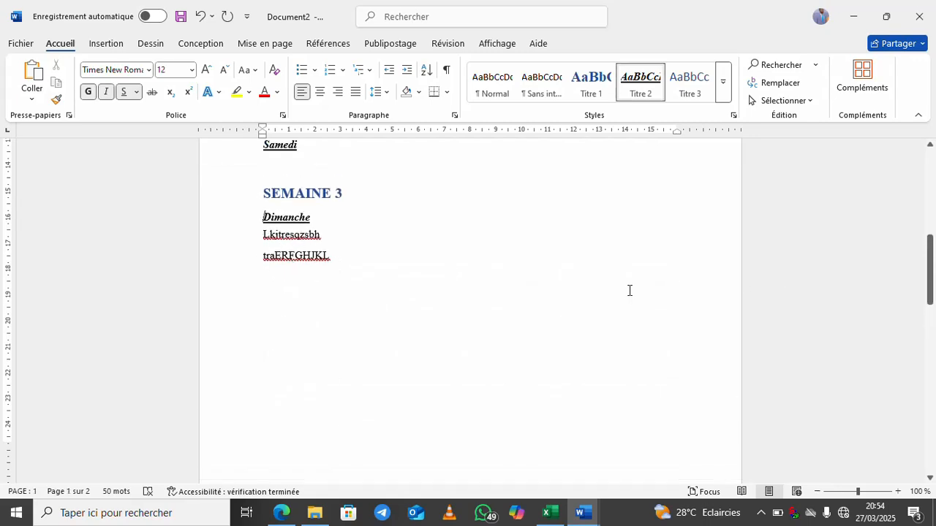
left_click_drag(930, 256, 907, 82)
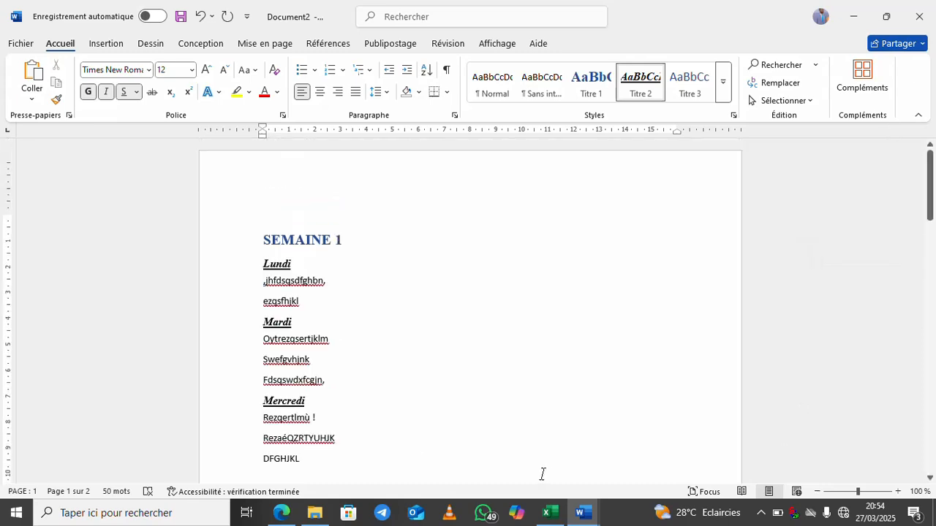
Place the insertion point on the empty line below the traERFGHJKL text under the Dimanche subheading
left_click(414, 457)
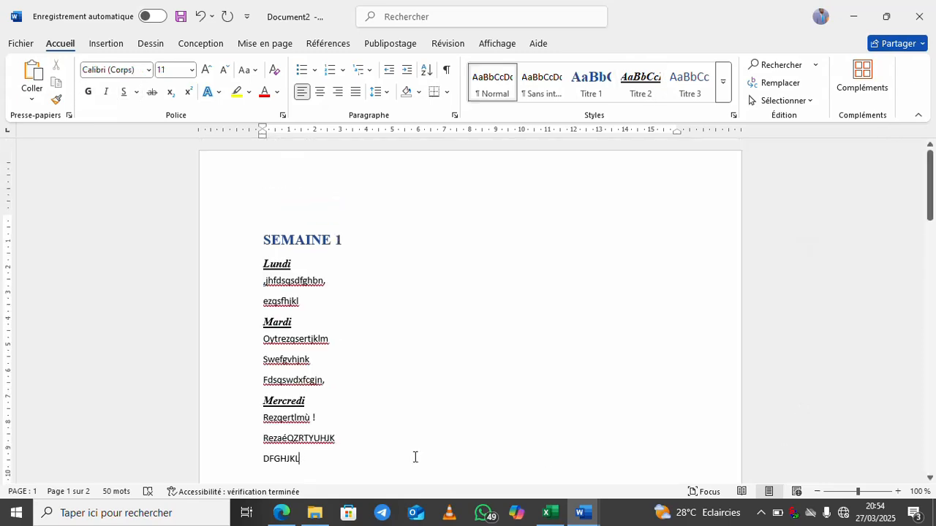
key("Down")
key("Down")
key("Down")
key("Down")
key("Down")
key("Down")
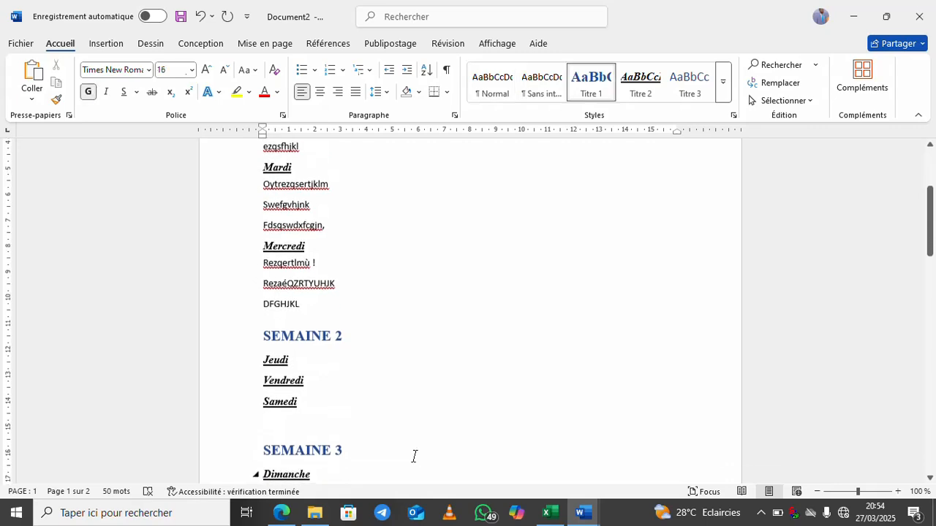
key("Down")
key("Down")
key("Down")
key("Down")
key("Down")
key("Down")
key("Down")
key("Down")
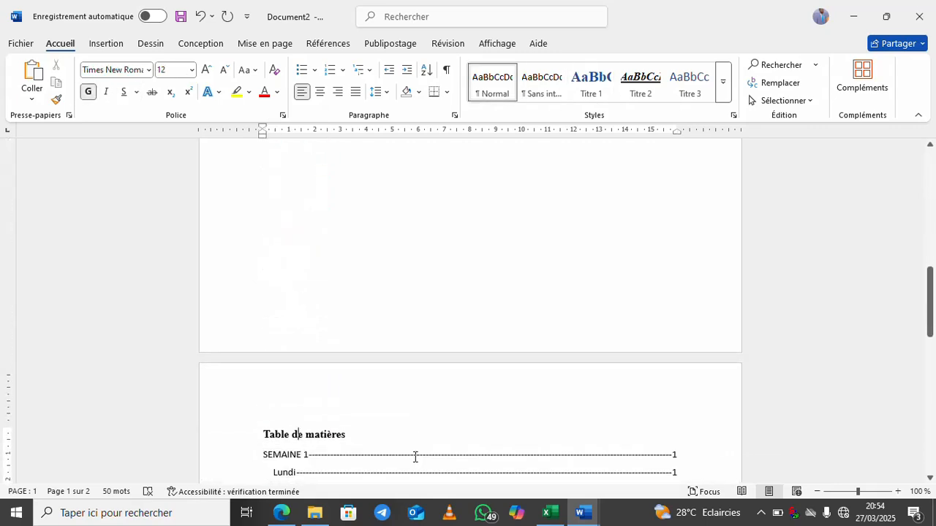
key("Up")
key("Up")
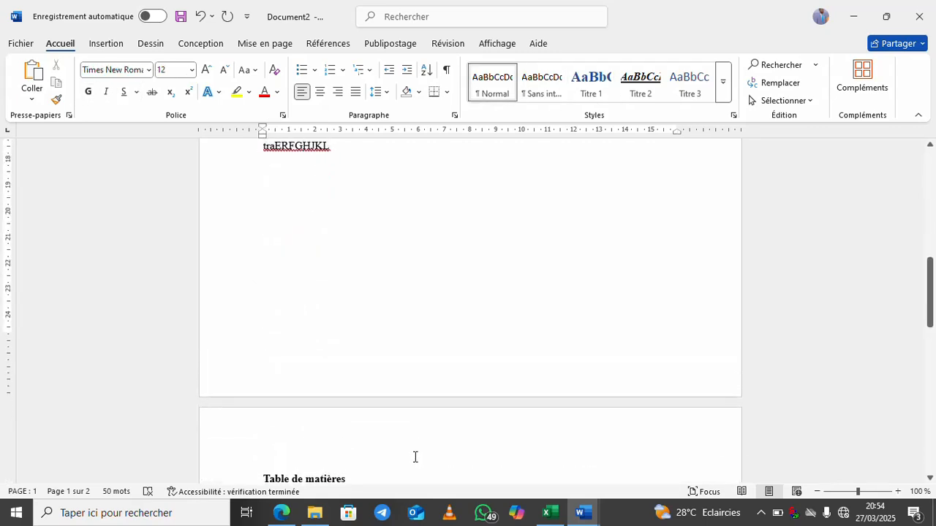
key("Down")
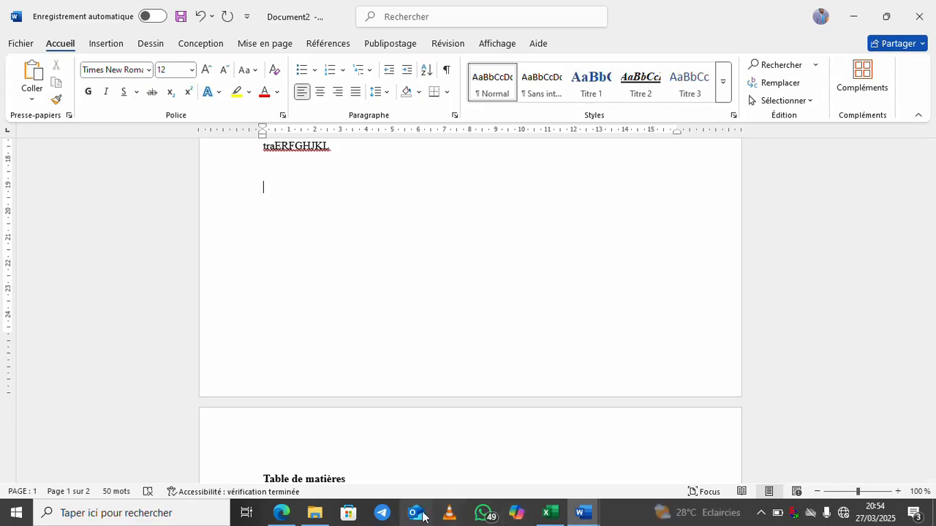
Switch to Edge, consult the "Insertion d'Éléments Graphiques" page of Bureautique - Jour 3.pdf, and return to the Word document
left_click(281, 515)
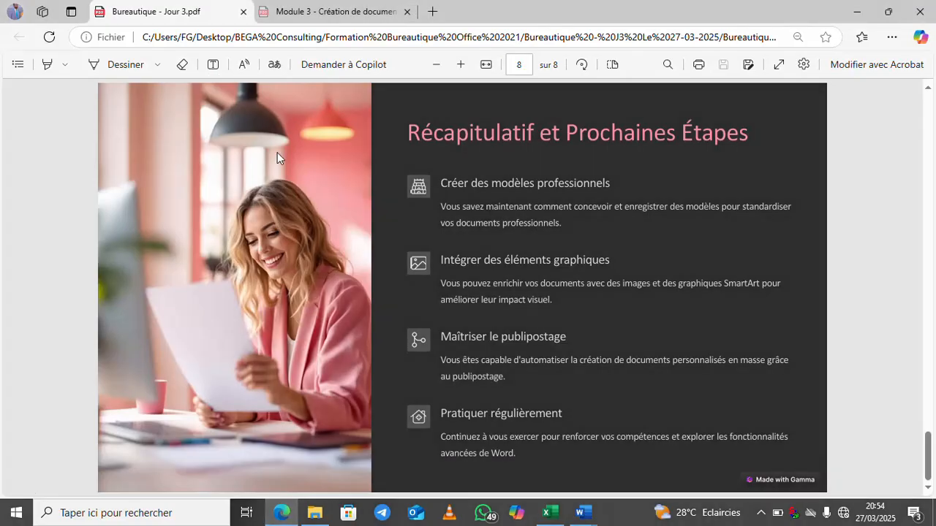
scroll(249, 160, "up", 10)
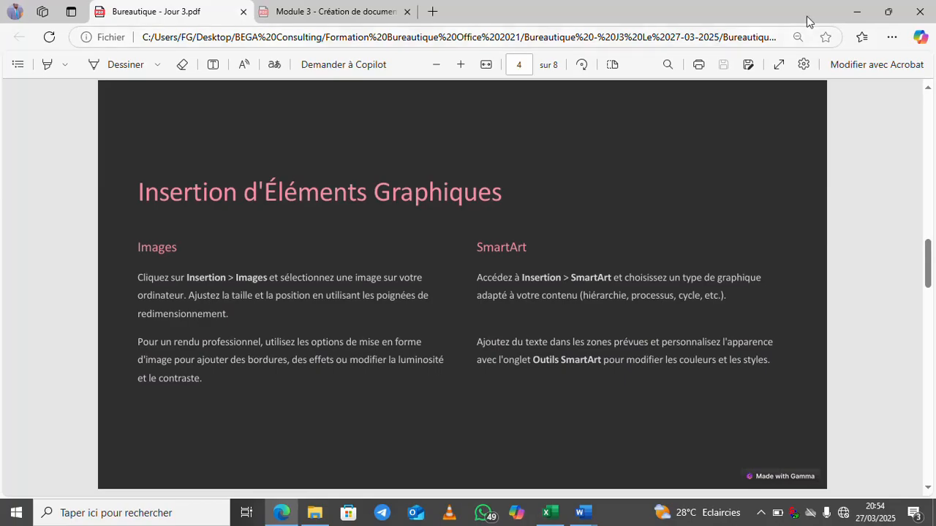
left_click(853, 12)
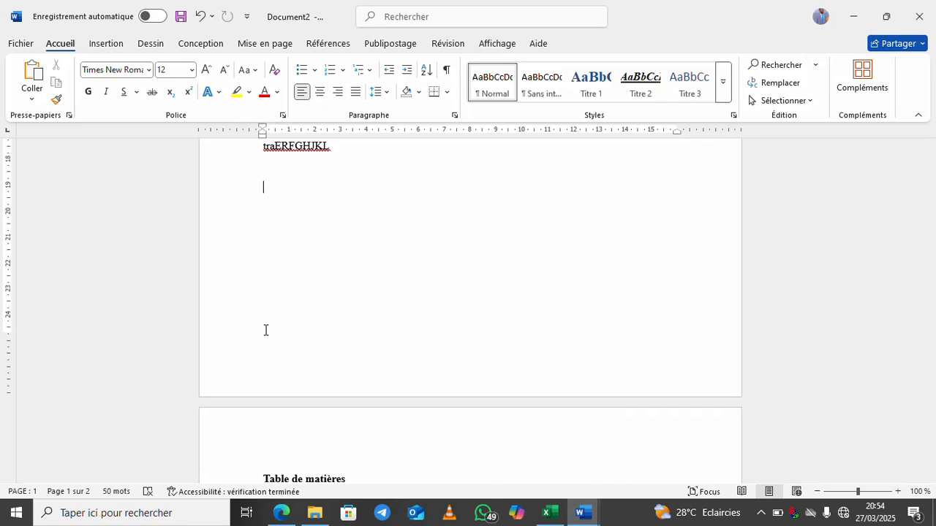
Insert the portrait e7eafc52-2ede-4c5d-a10a-4a61204ebc9f_removalai_preview from this device's Bureau folder, browsing the files as large icons
left_click(103, 46)
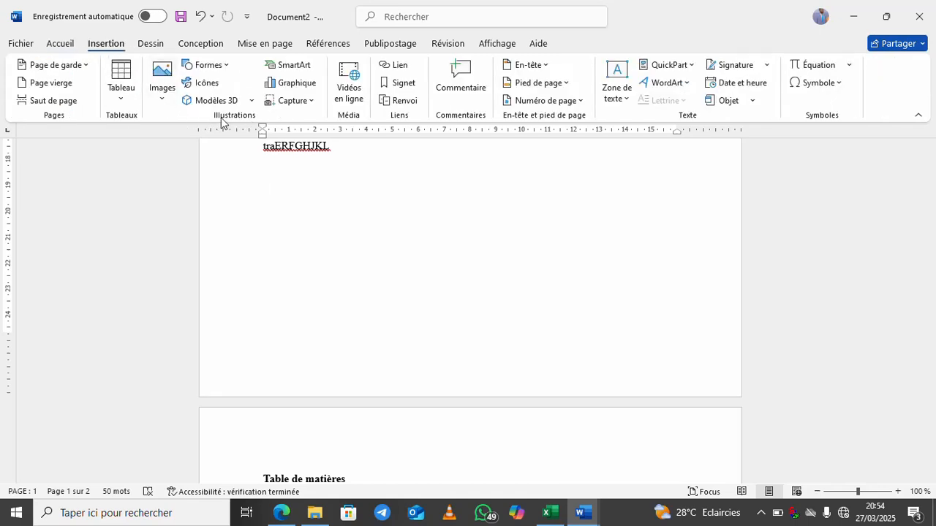
left_click(162, 101)
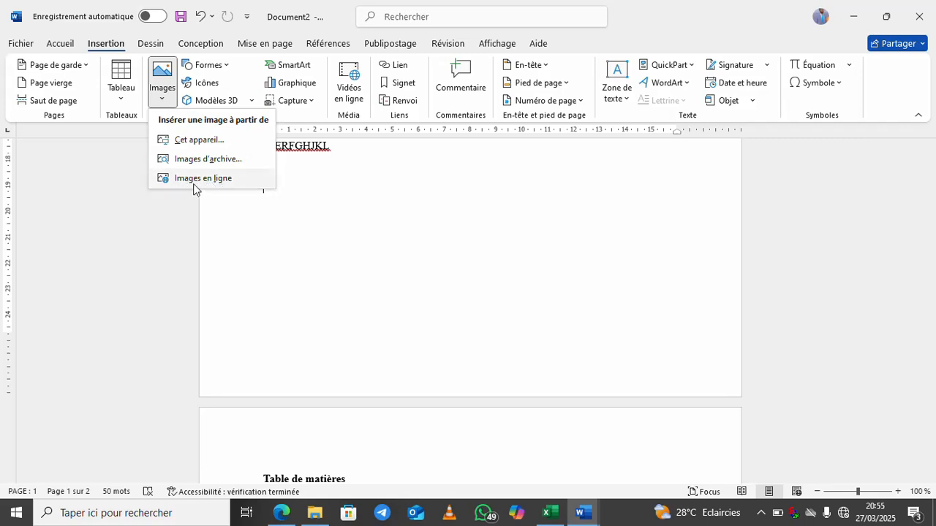
left_click(207, 146)
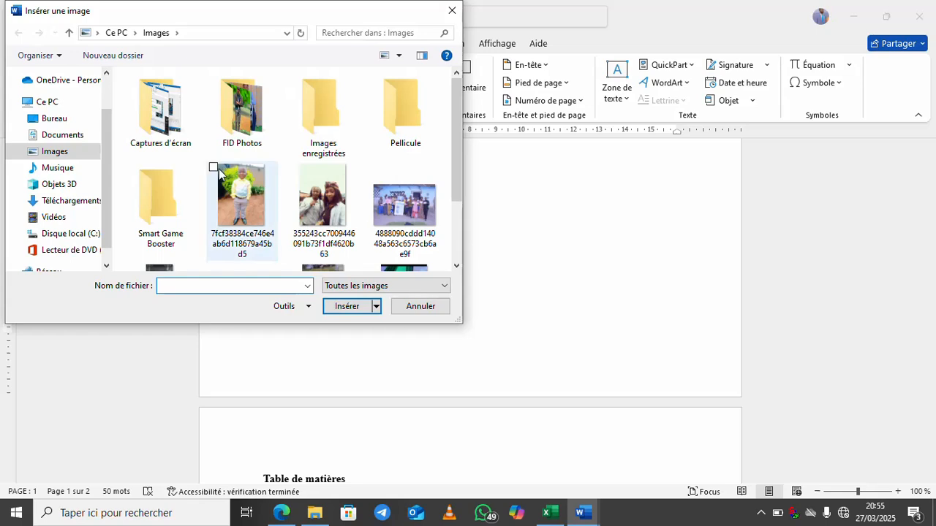
left_click(57, 140)
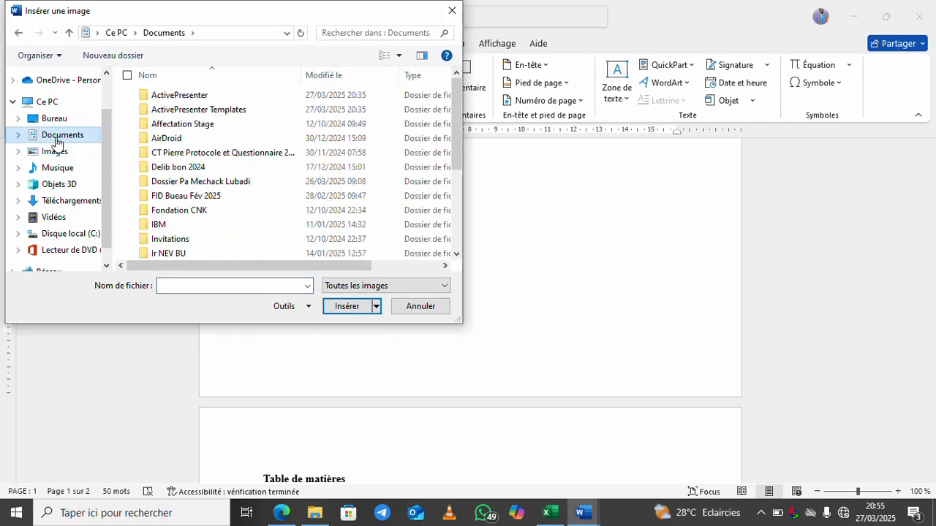
left_click(51, 123)
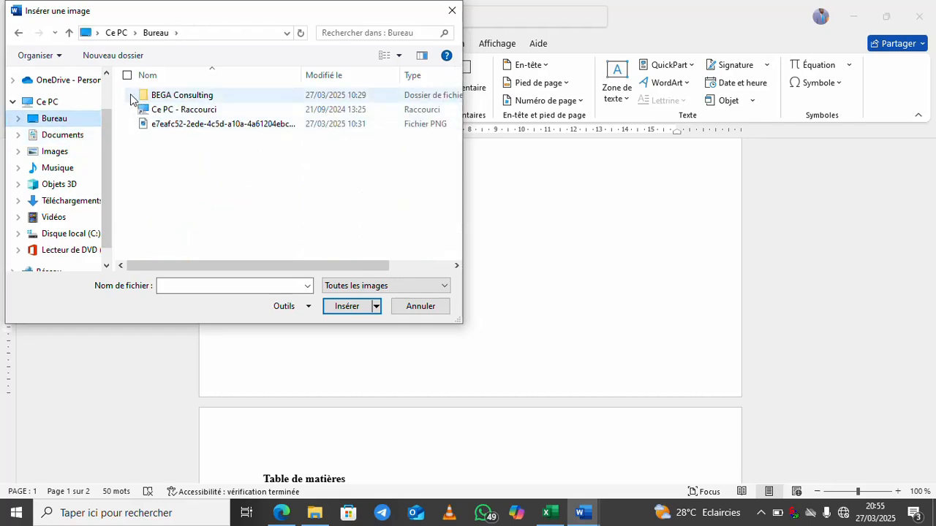
left_click(401, 55)
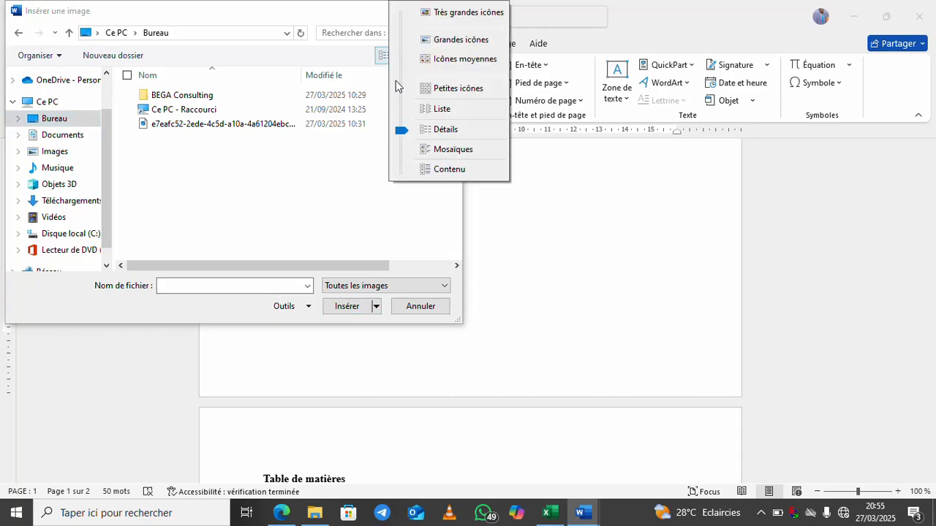
left_click(428, 40)
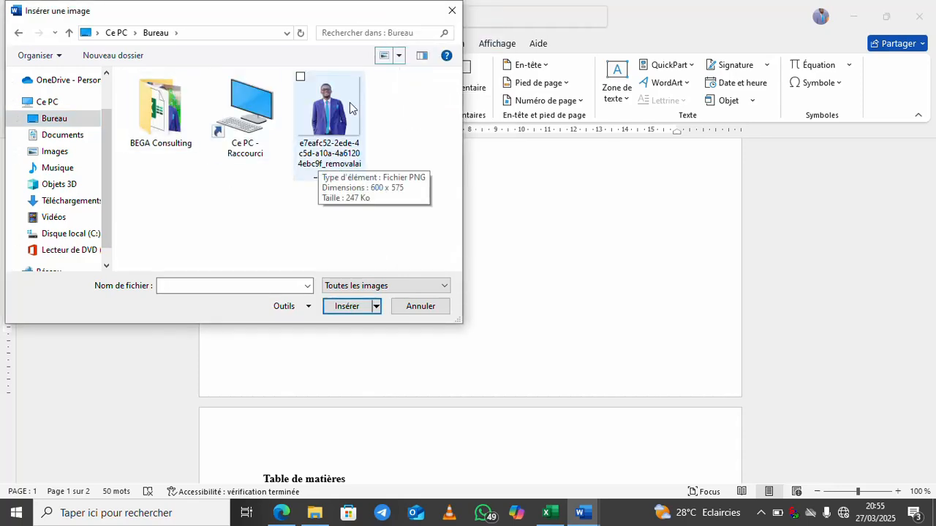
left_click(333, 108)
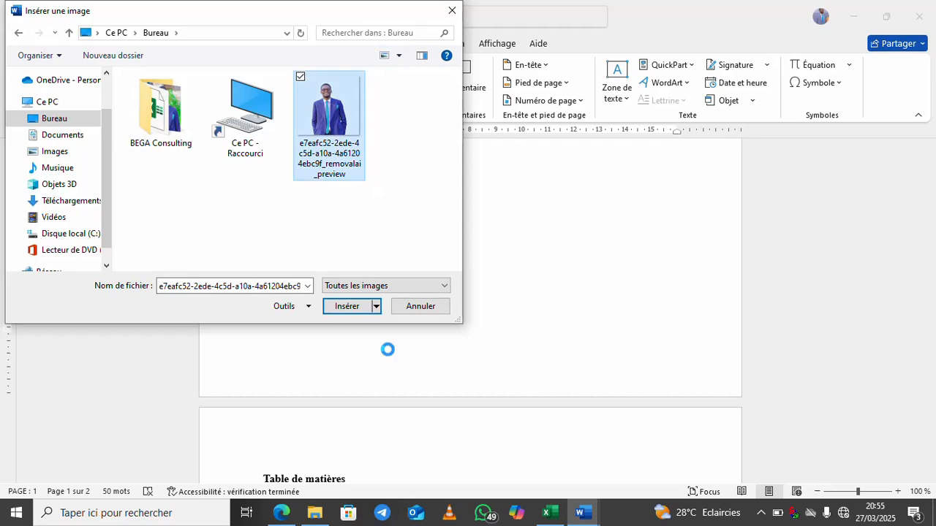
left_click(344, 310)
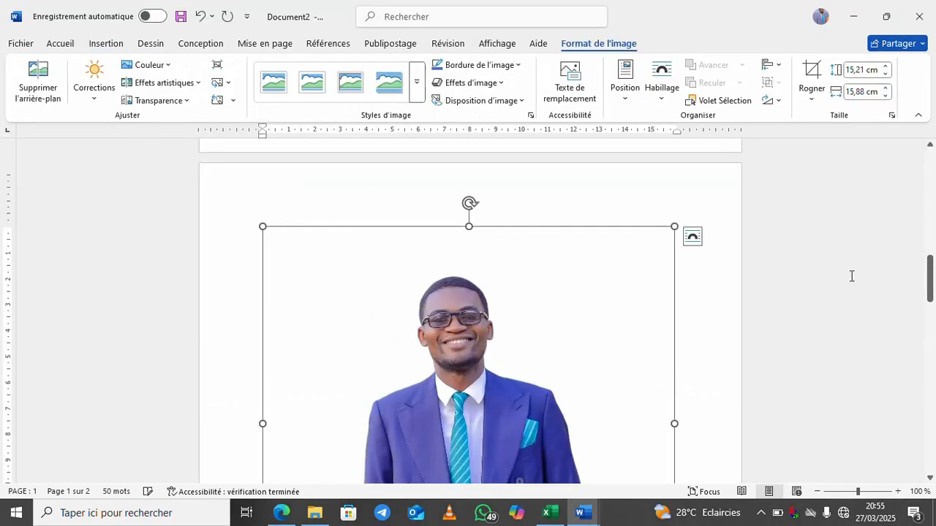
Scale the inserted portrait down proportionally to about 8.04 cm high and 8.39 cm wide
left_click_drag(930, 279, 931, 304)
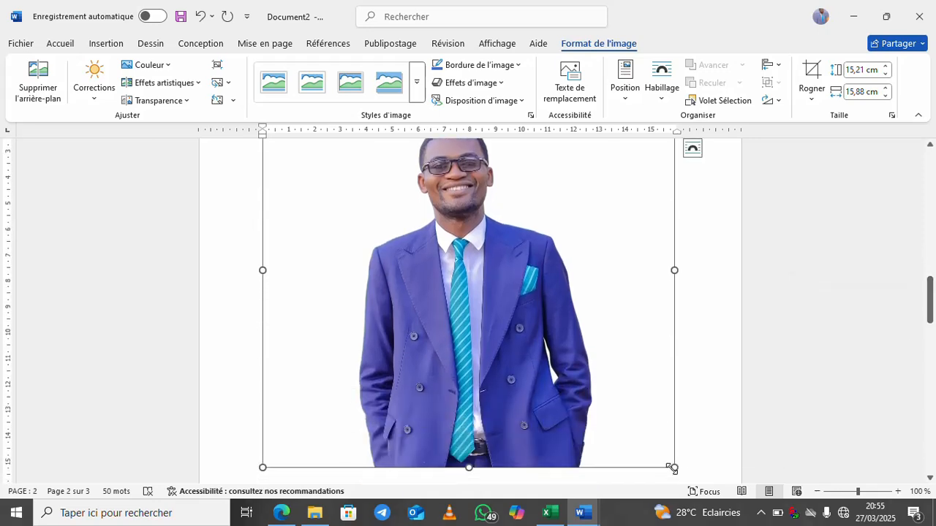
left_click_drag(673, 468, 480, 349)
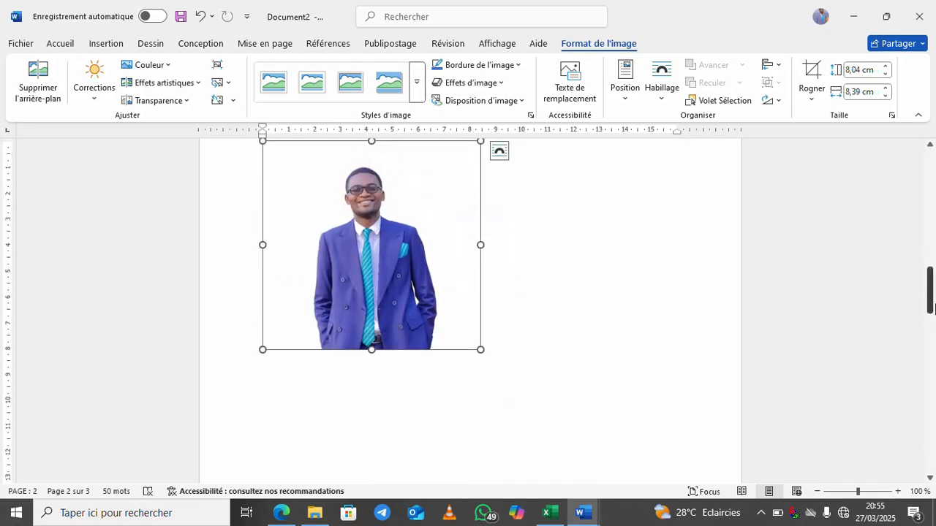
left_click_drag(930, 306, 931, 291)
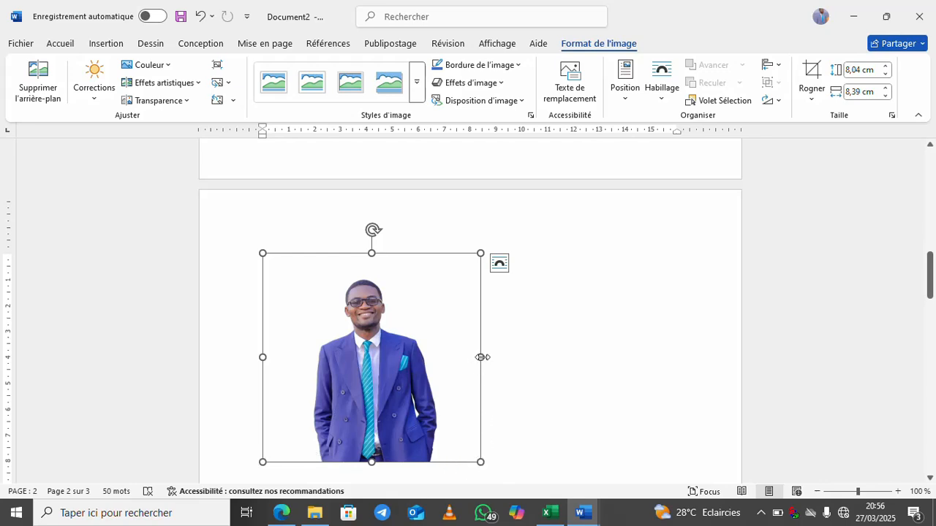
Try narrowing only the portrait's width, then squashing only its height to about 5.29 cm, undoing each distortion
left_click_drag(482, 357, 380, 355)
key("ctrl+z")
left_click_drag(372, 462, 366, 391)
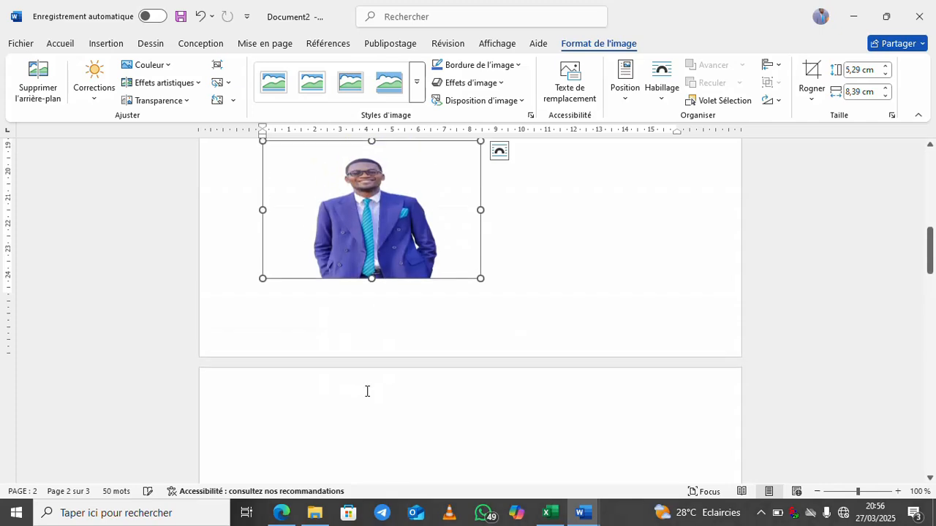
key("ctrl+z")
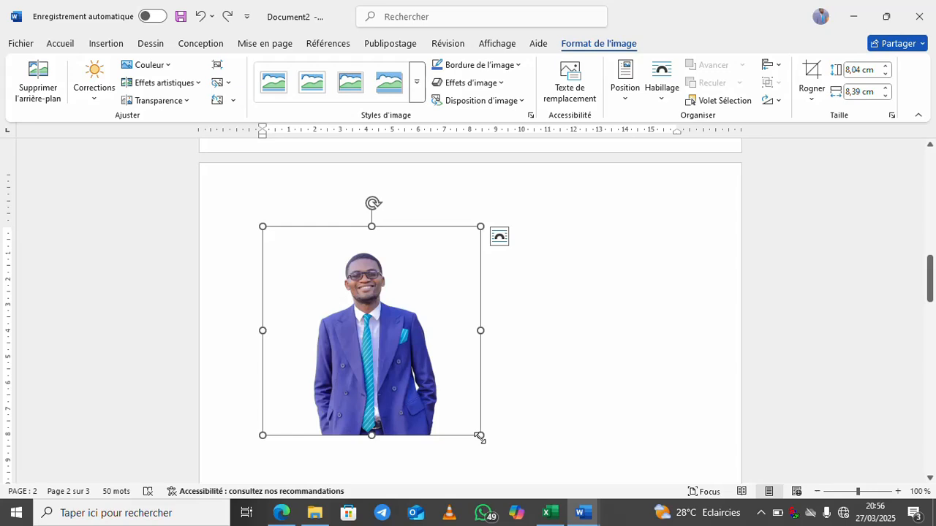
Shrink the portrait proportionally to about 2.88 cm high and 3.01 cm wide, and delete it from the document
left_click_drag(481, 436, 331, 302)
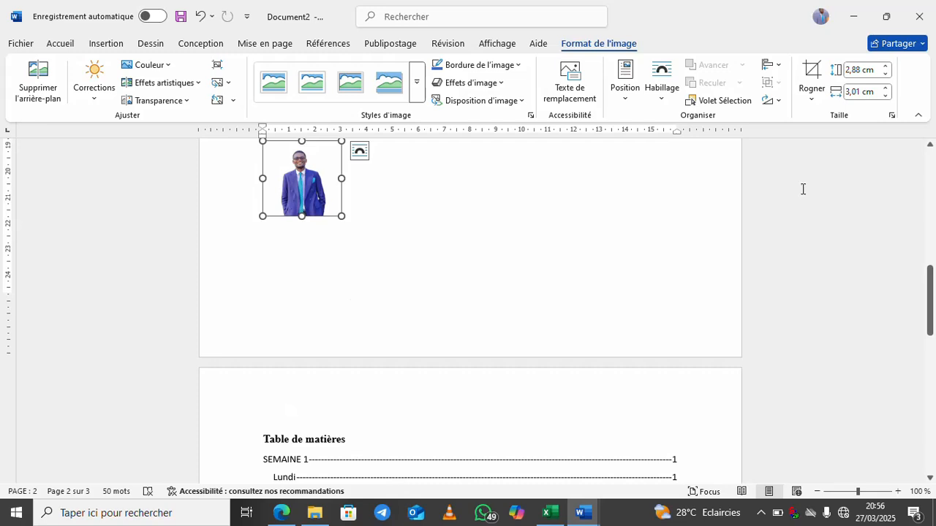
left_click_drag(931, 303, 931, 265)
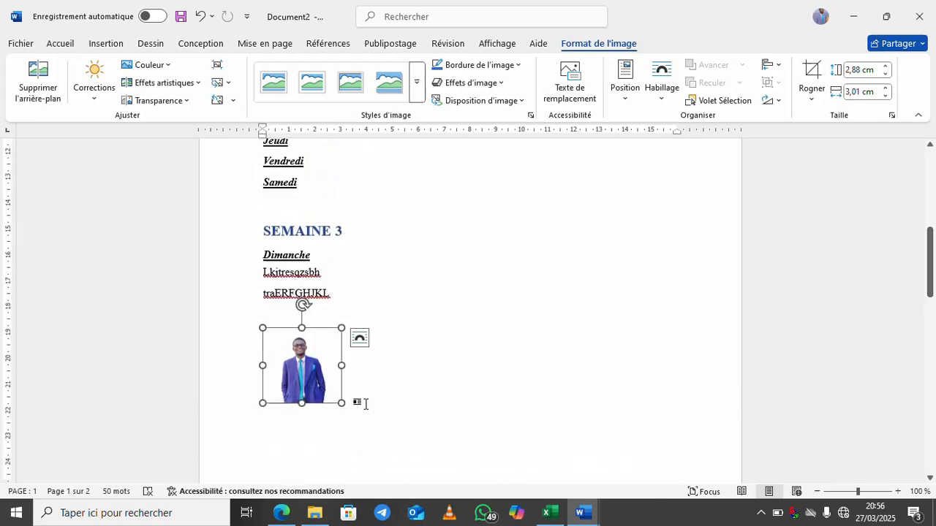
key("Delete")
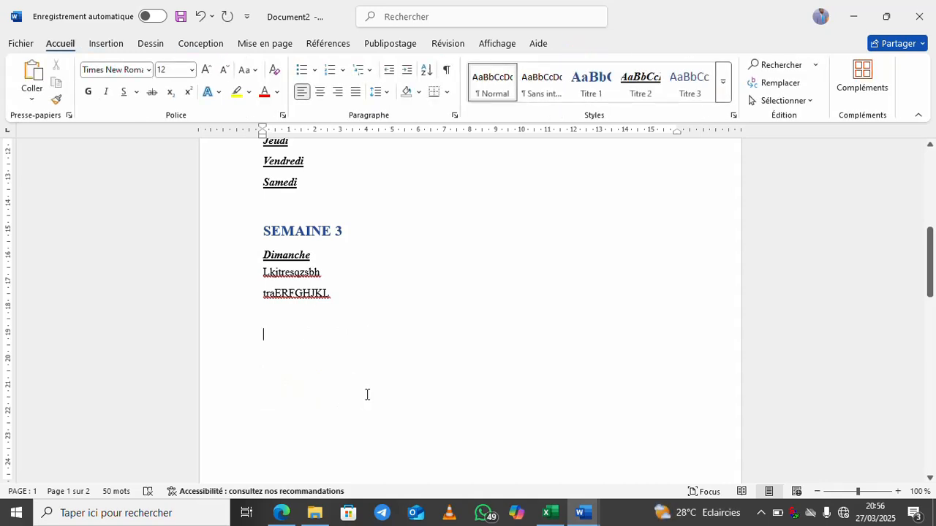
Draw an oval about 4.23 cm high and 4.45 cm wide below the traERFGHJKL line
left_click(101, 43)
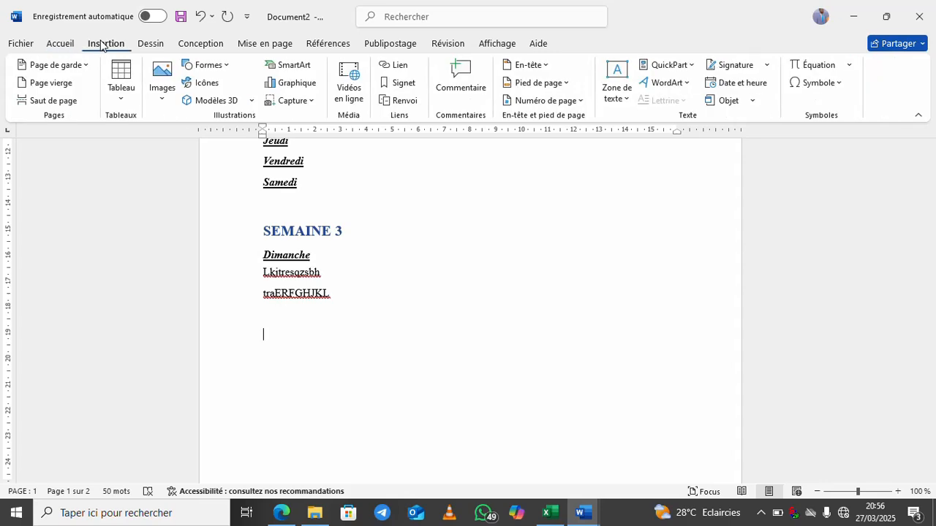
left_click(204, 66)
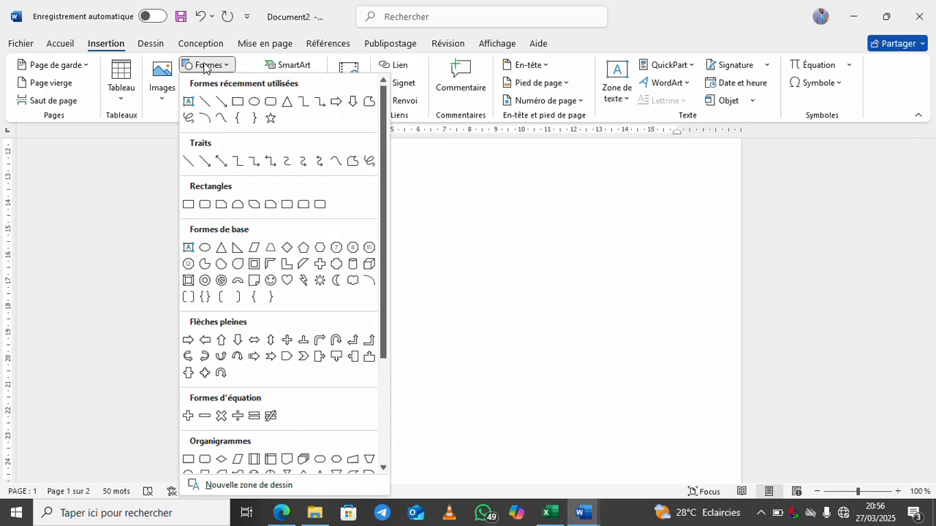
left_click(254, 102)
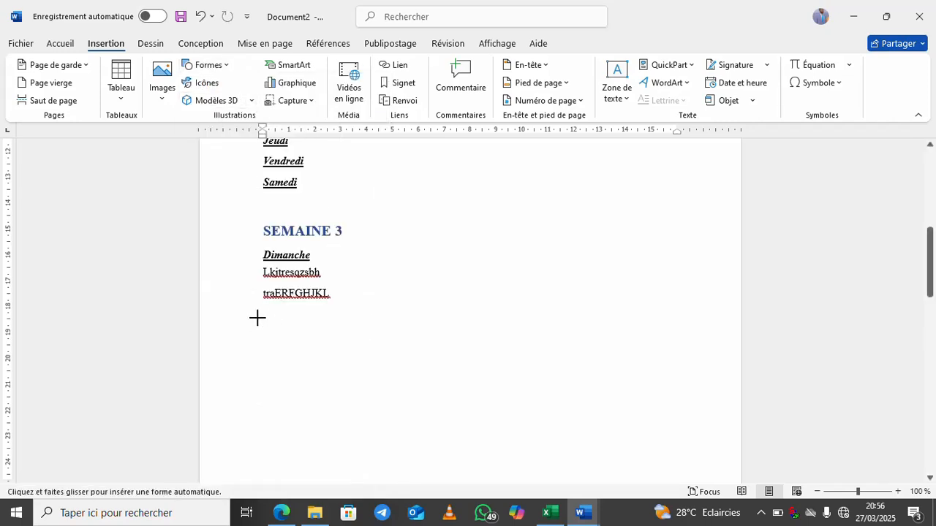
left_click_drag(258, 317, 373, 427)
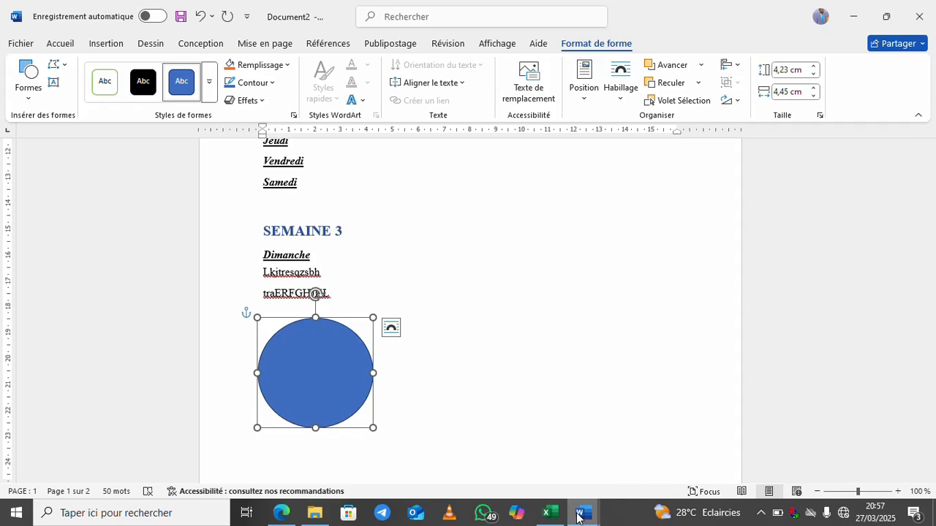
Switch to the open Publipostage document and show the beginning of the invitation letter
mouse_move(577, 516)
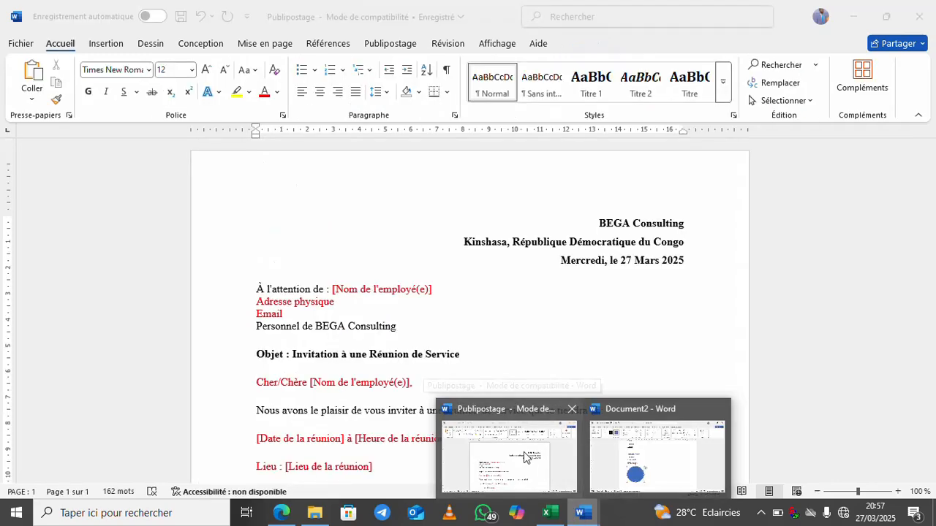
left_click(523, 457)
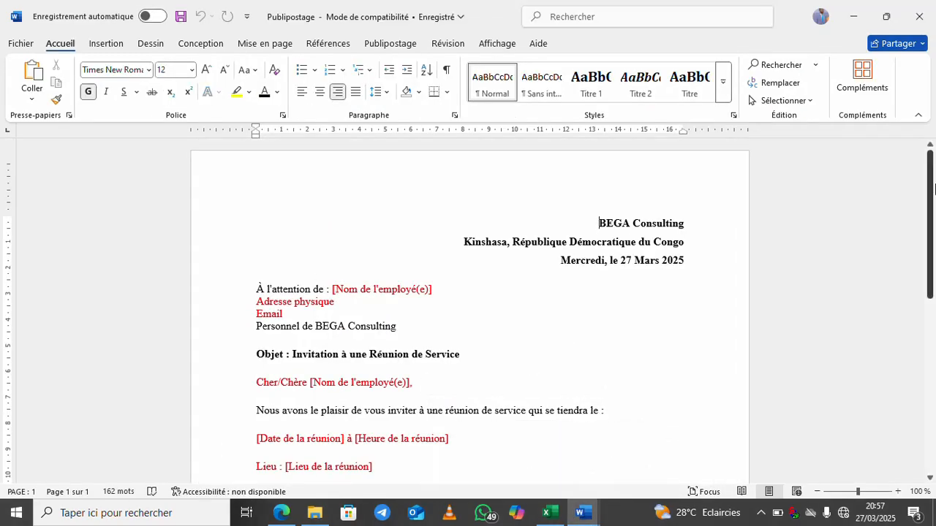
left_click_drag(933, 189, 919, 94)
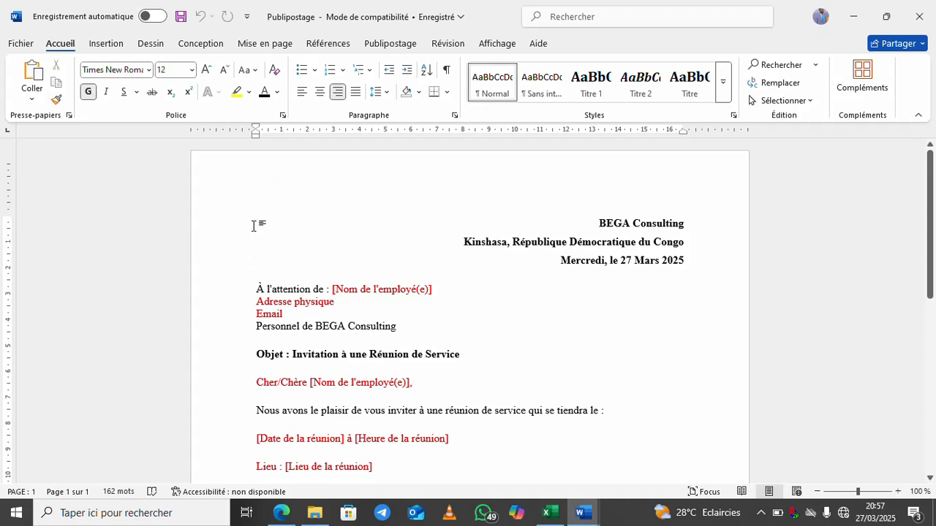
Draw an oval about 3.18 cm high and 3.25 cm wide in the empty area opposite the BEGA Consulting letterhead
left_click(106, 43)
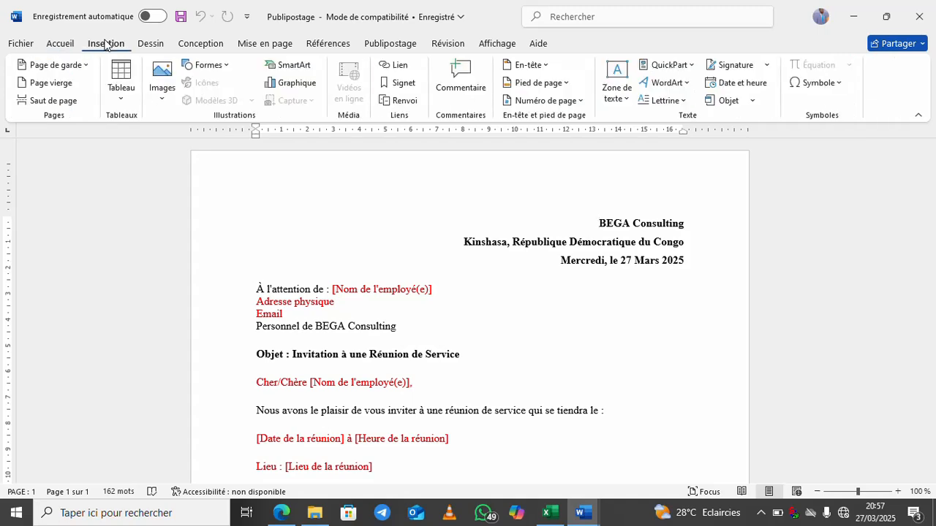
left_click(212, 65)
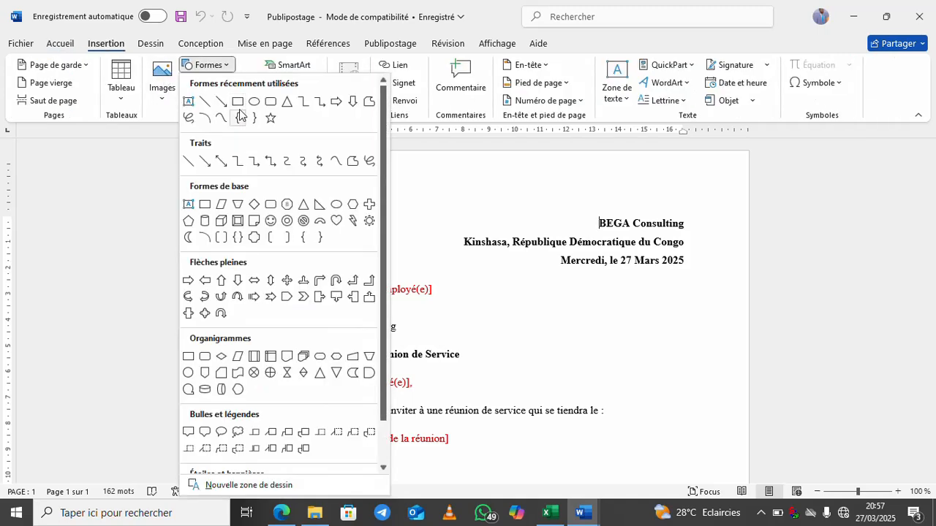
left_click(255, 104)
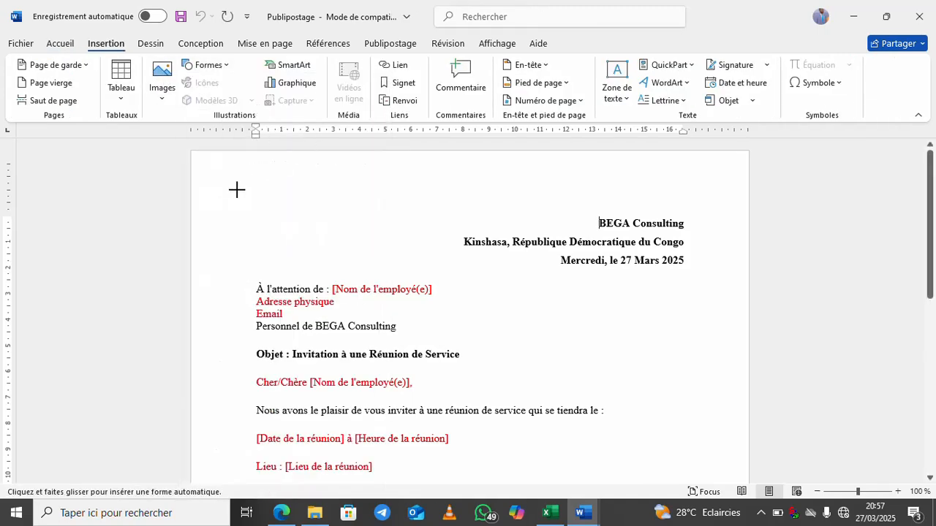
left_click_drag(237, 175, 320, 255)
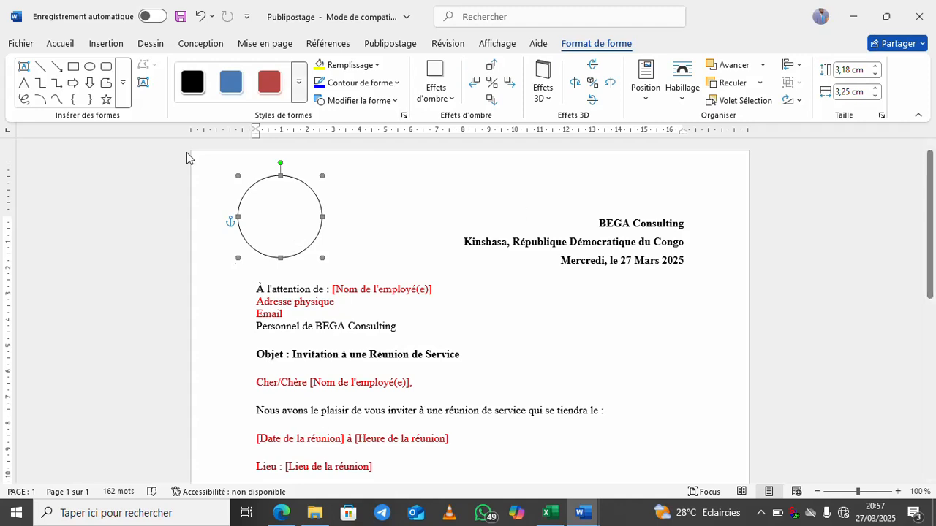
left_click(378, 174)
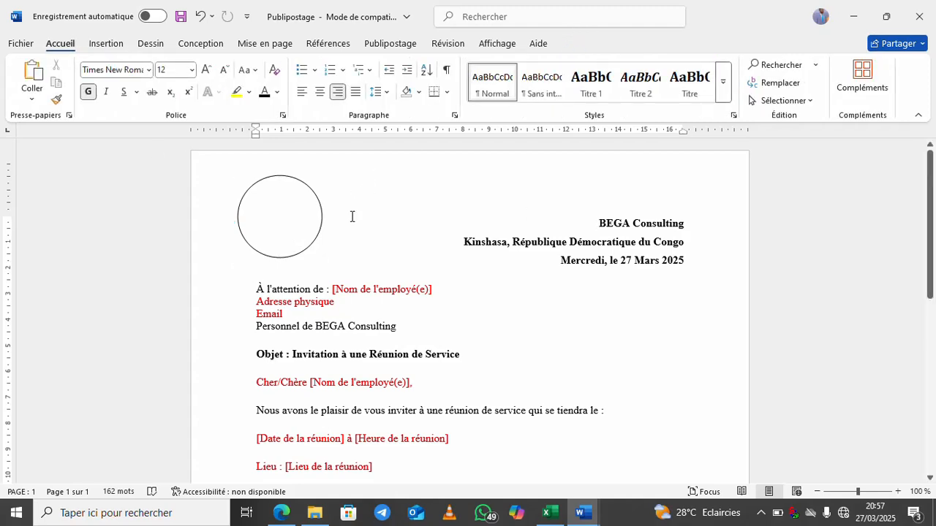
Fill the oval with the BEGA logo picture from the Images folder inside BEGA Consulting, working offline
left_click(301, 217)
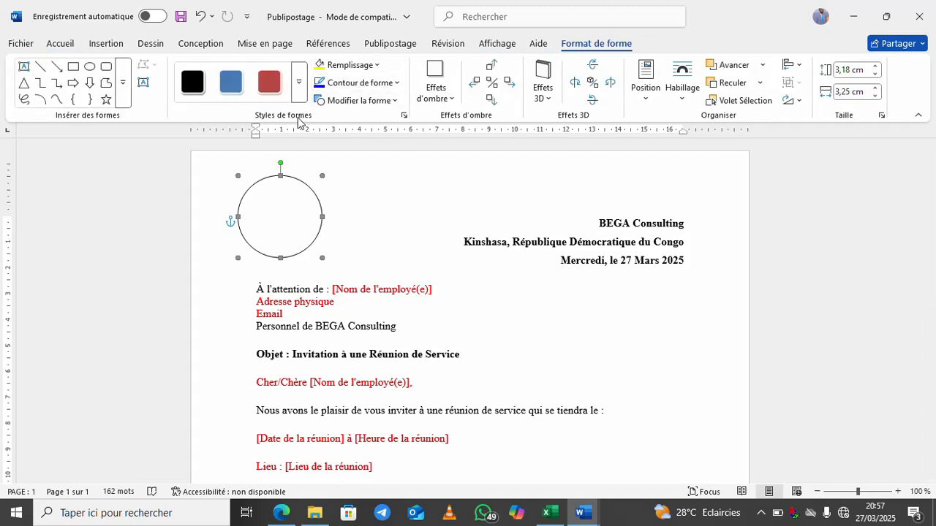
left_click(376, 65)
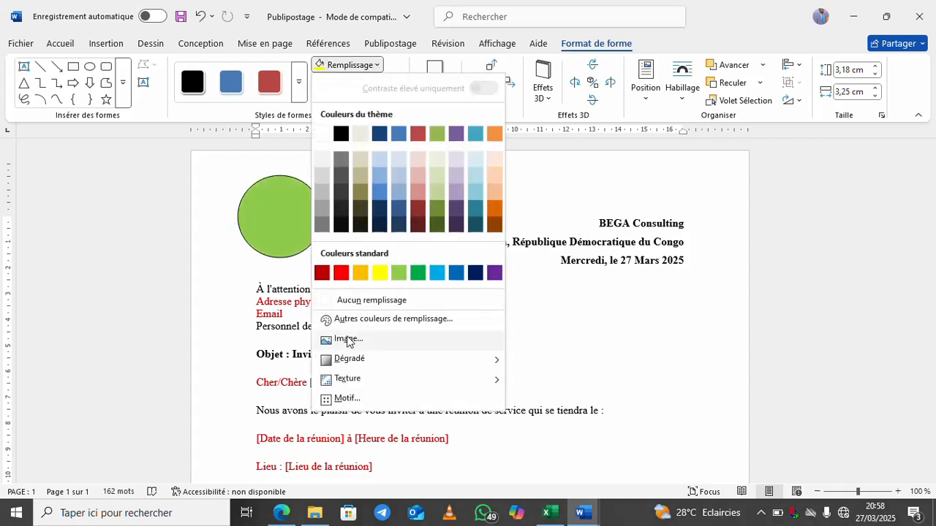
left_click(348, 339)
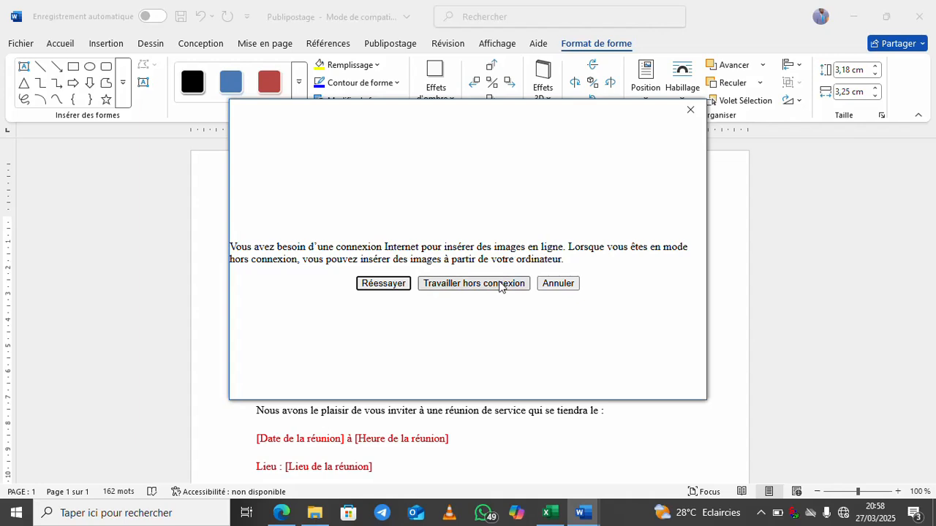
left_click(464, 285)
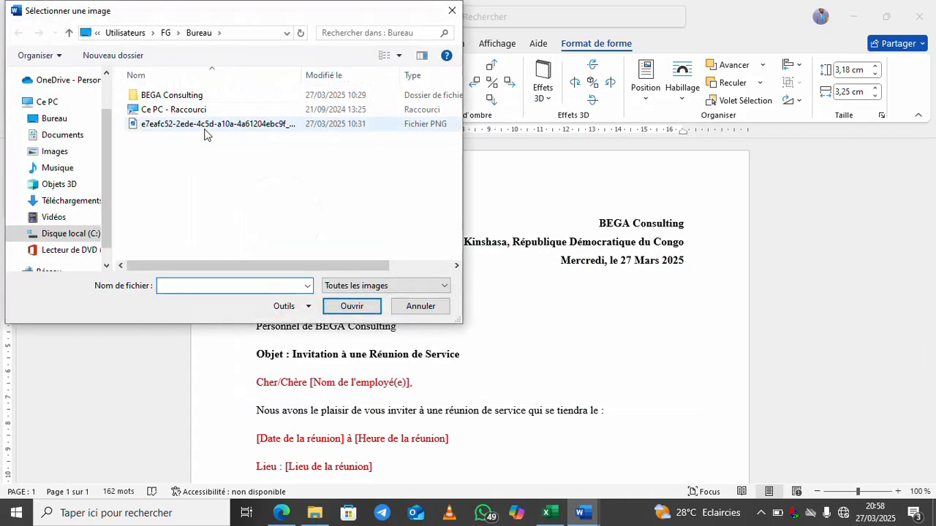
double_click(153, 95)
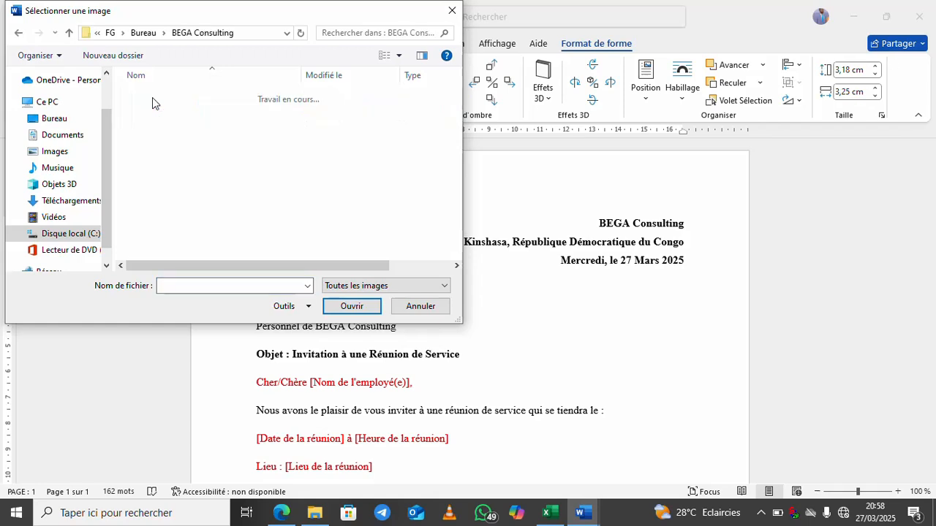
double_click(155, 124)
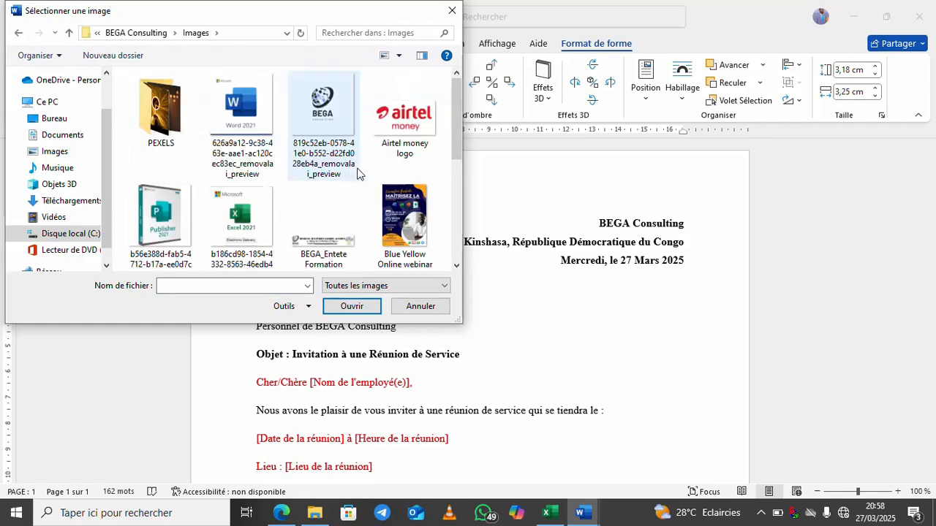
left_click(310, 119)
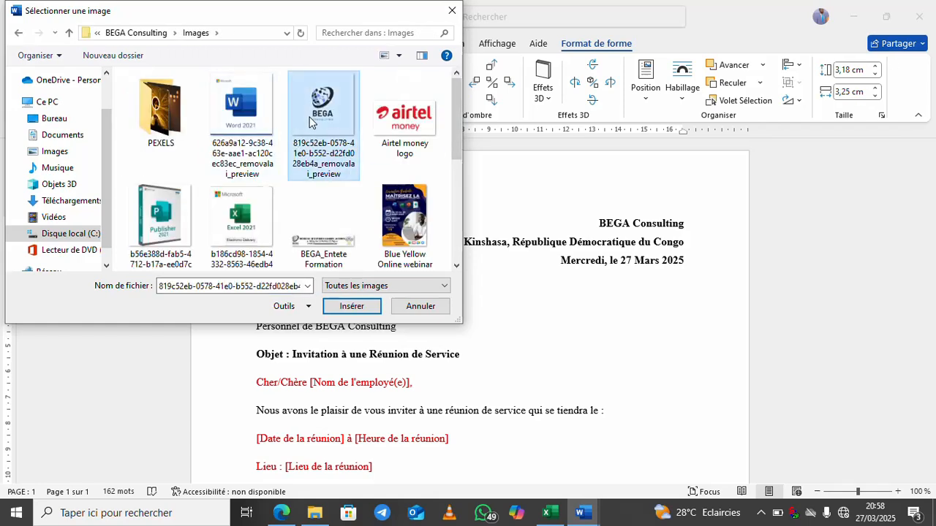
left_click(353, 307)
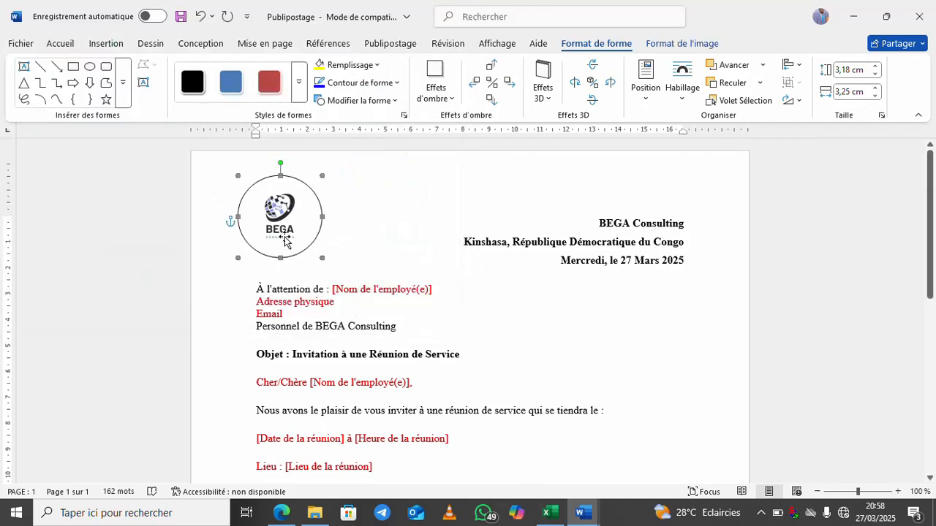
left_click(428, 251)
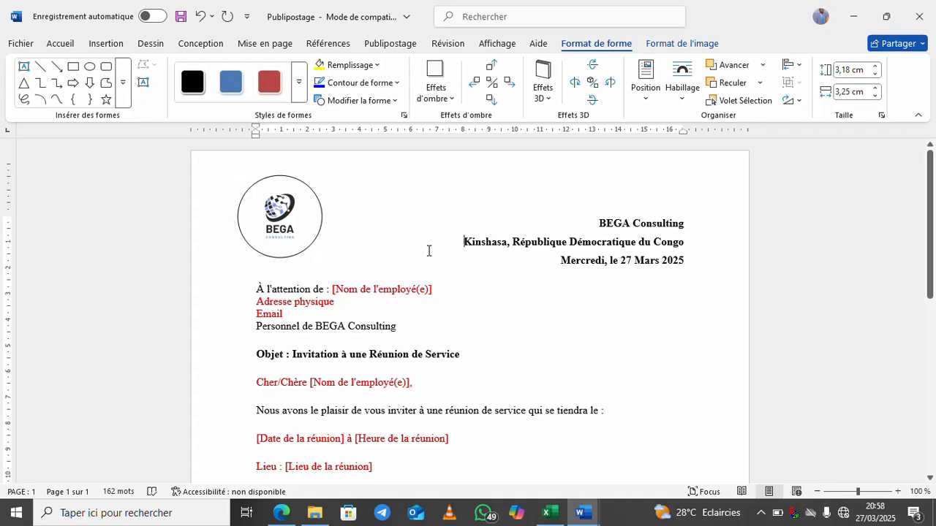
Give the logo circle a medium blue outline with a thickness of 3 pt
left_click(304, 185)
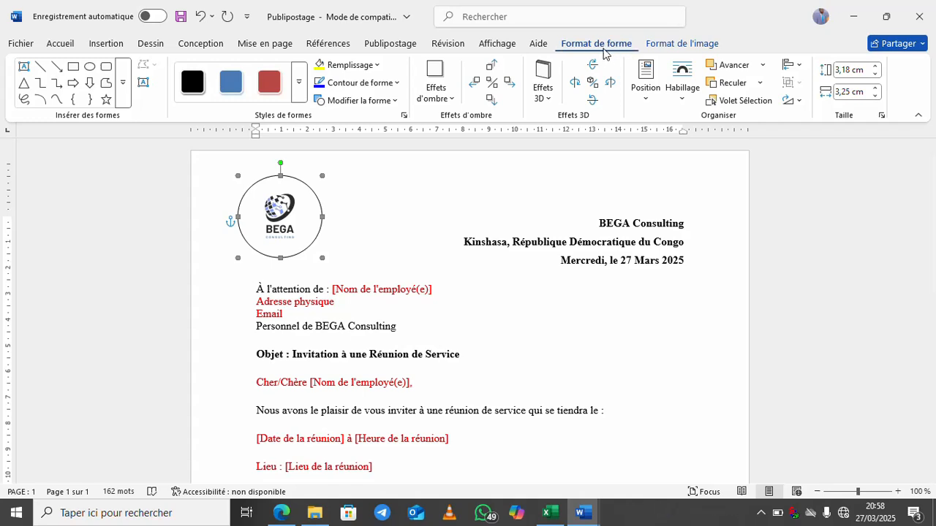
left_click(666, 46)
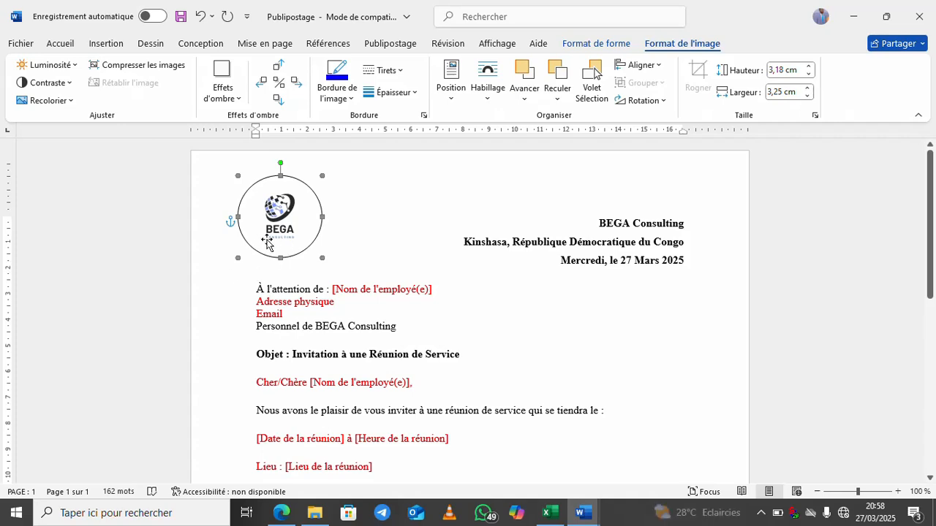
left_click(596, 44)
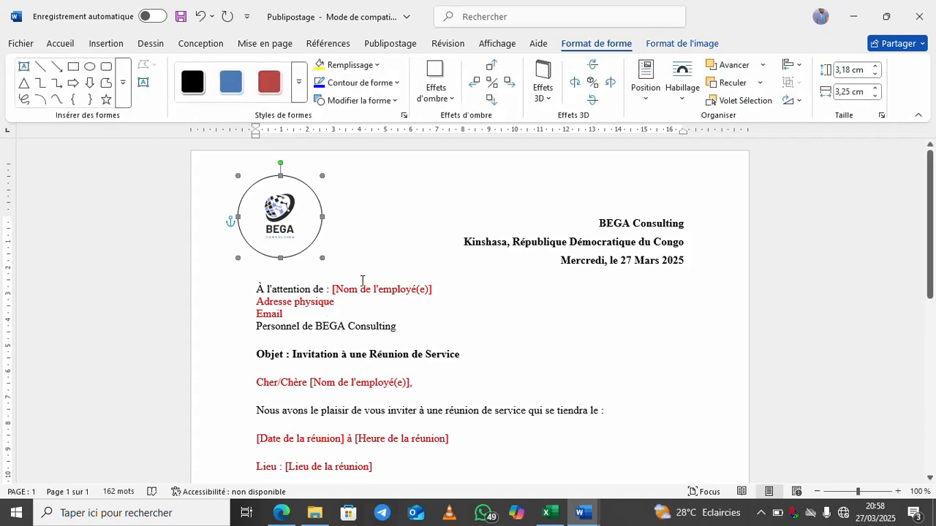
left_click(395, 86)
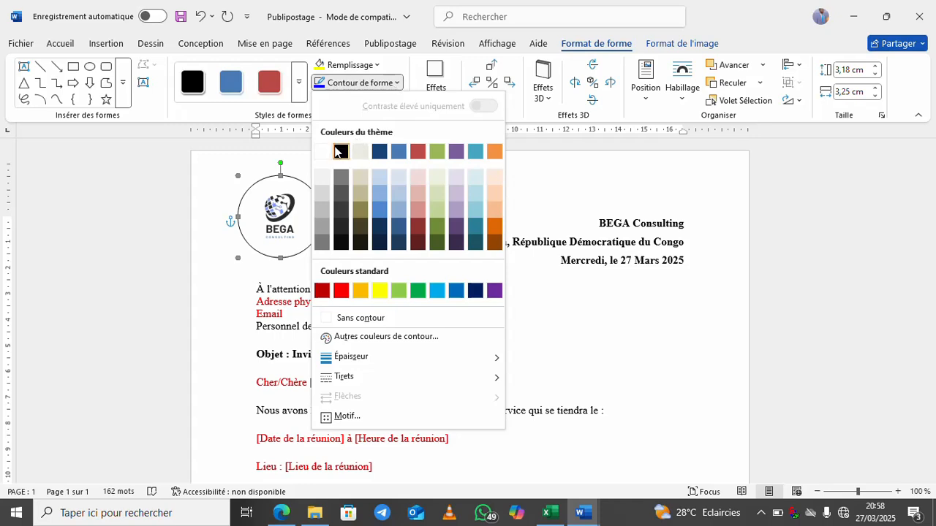
left_click(380, 216)
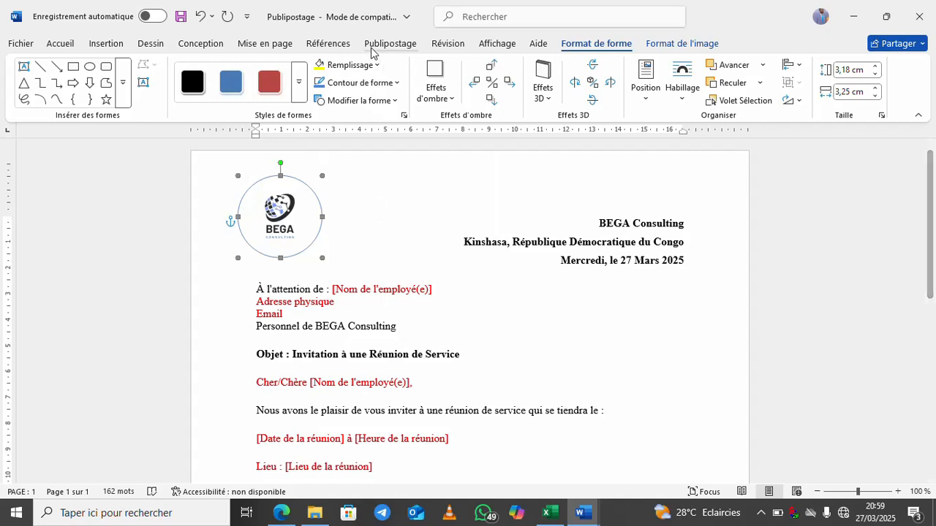
left_click(395, 83)
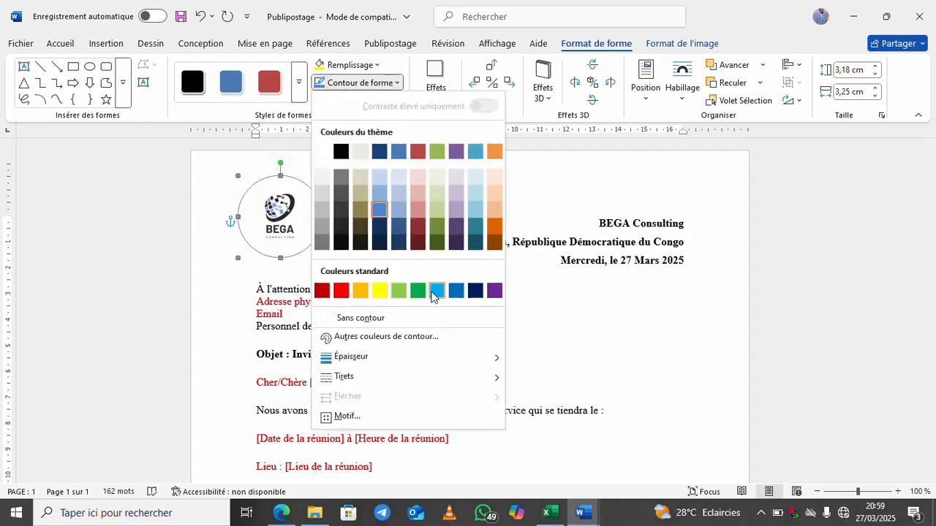
mouse_move(416, 356)
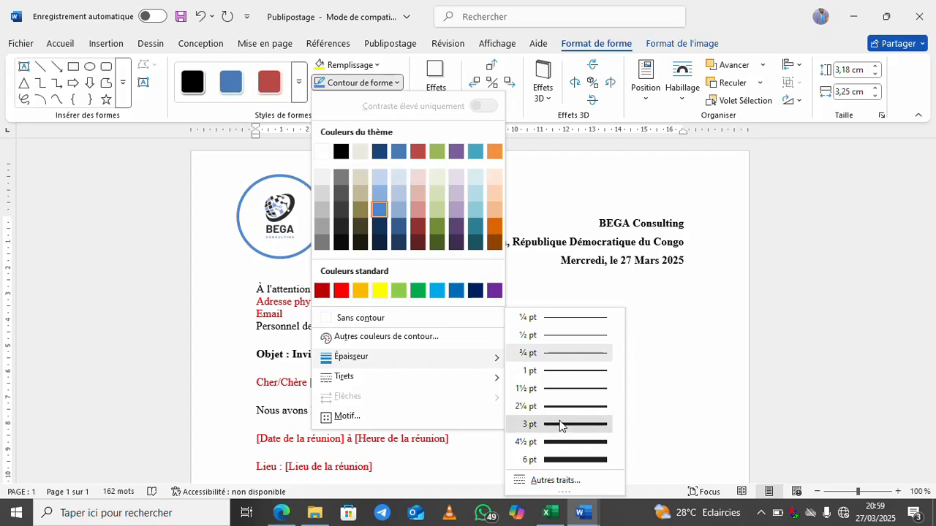
left_click(560, 424)
Recolour the logo circle's outline to a darker blue from the theme colours
left_click(397, 85)
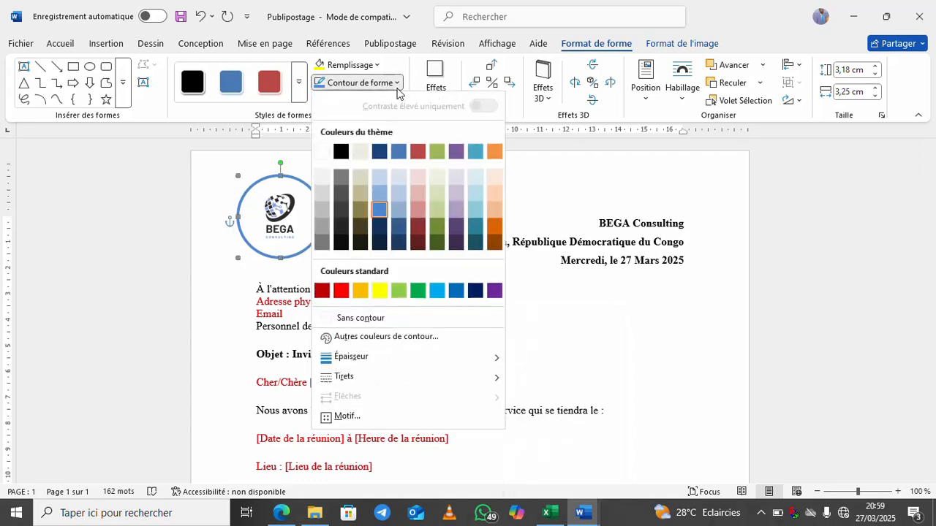
left_click(400, 228)
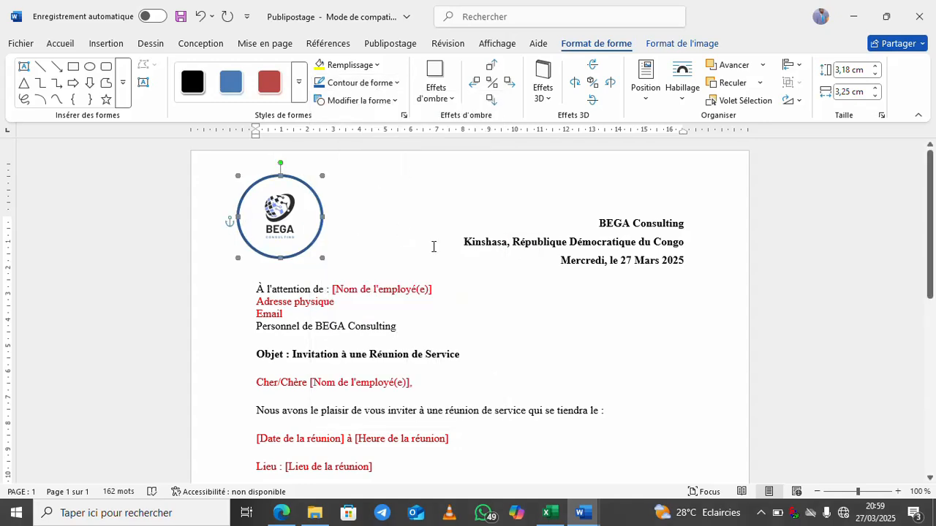
left_click(433, 248)
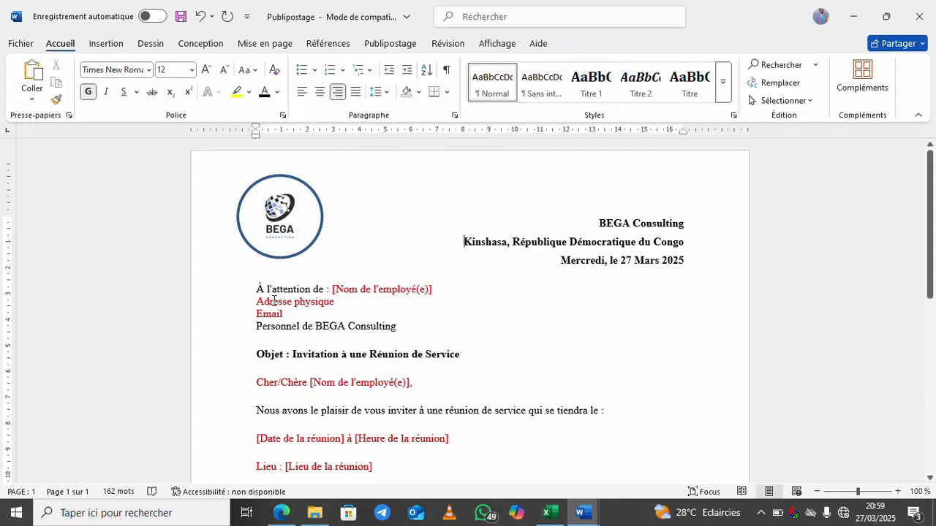
Try changing the logo circle into a rounded rectangle, and undo the shape change
left_click(293, 257)
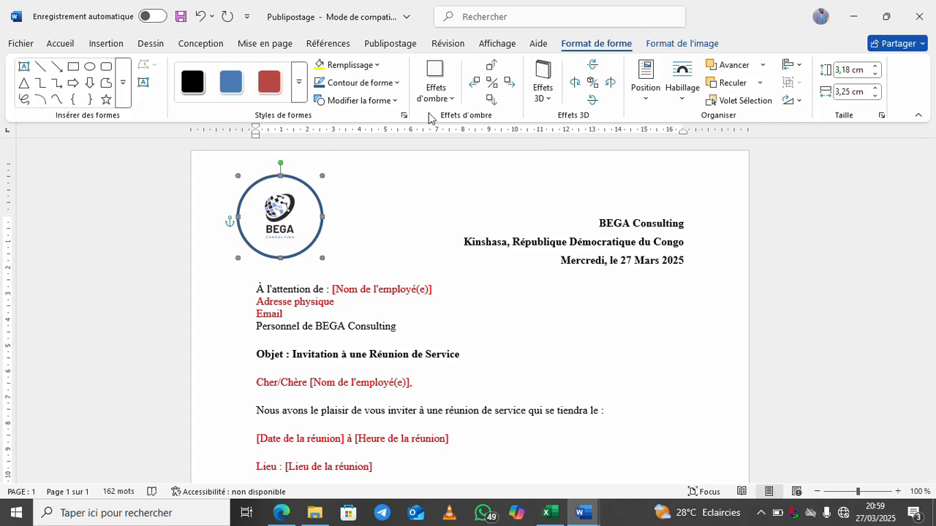
left_click(366, 102)
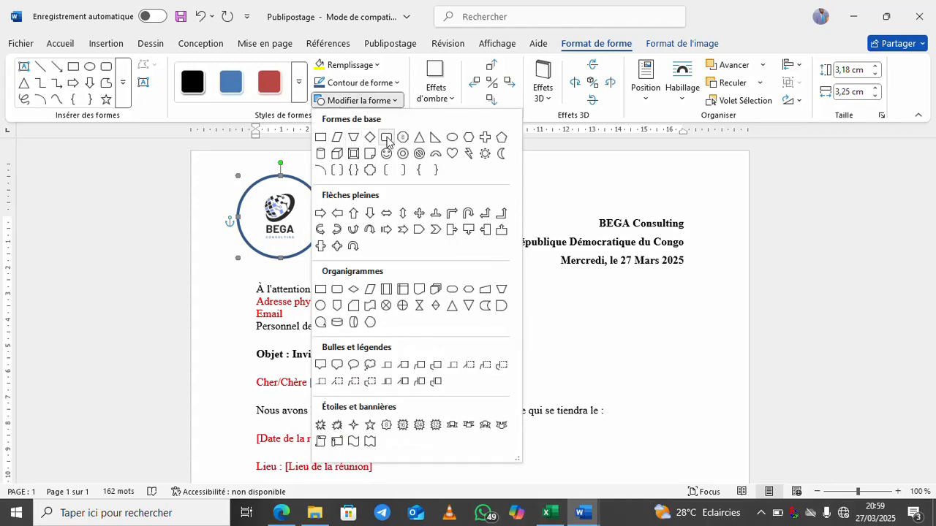
left_click(386, 138)
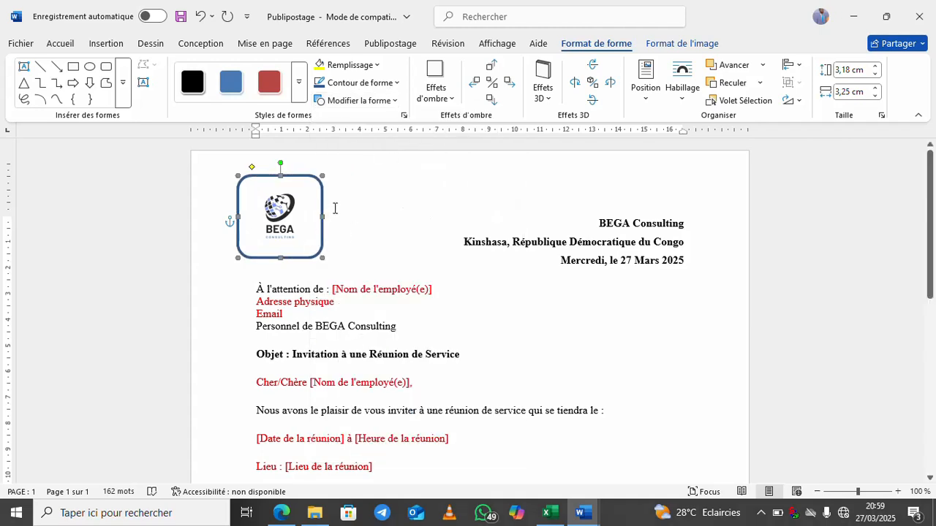
key("ctrl+z")
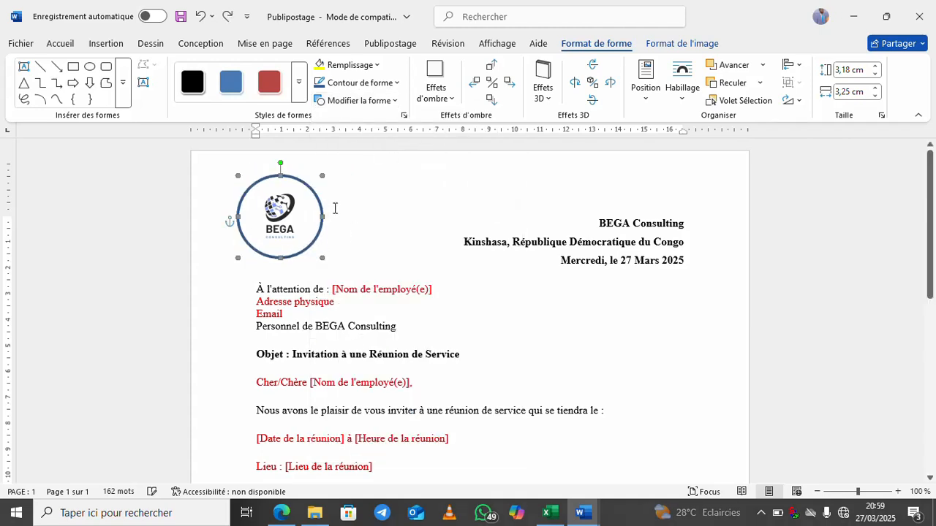
Apply a drop shadow to the logo circle that falls toward its lower right
left_click(441, 103)
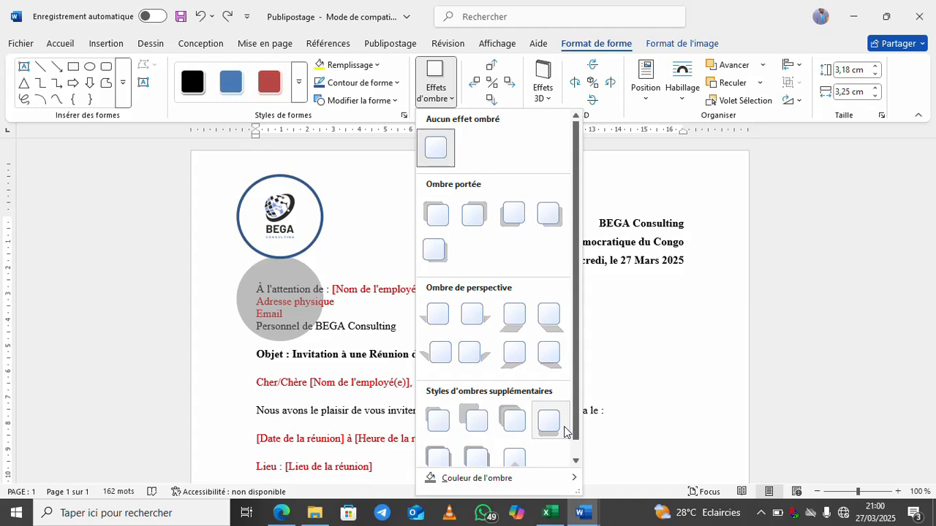
left_click(547, 213)
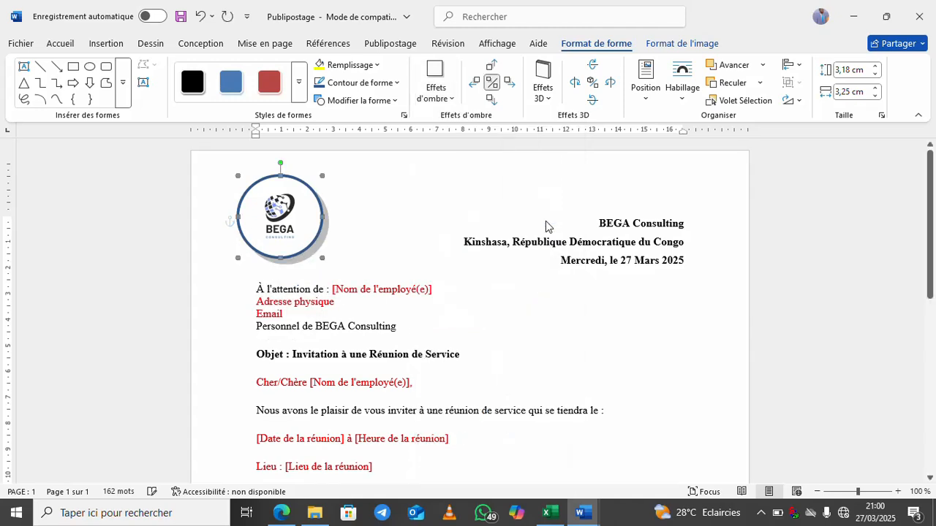
left_click(365, 248)
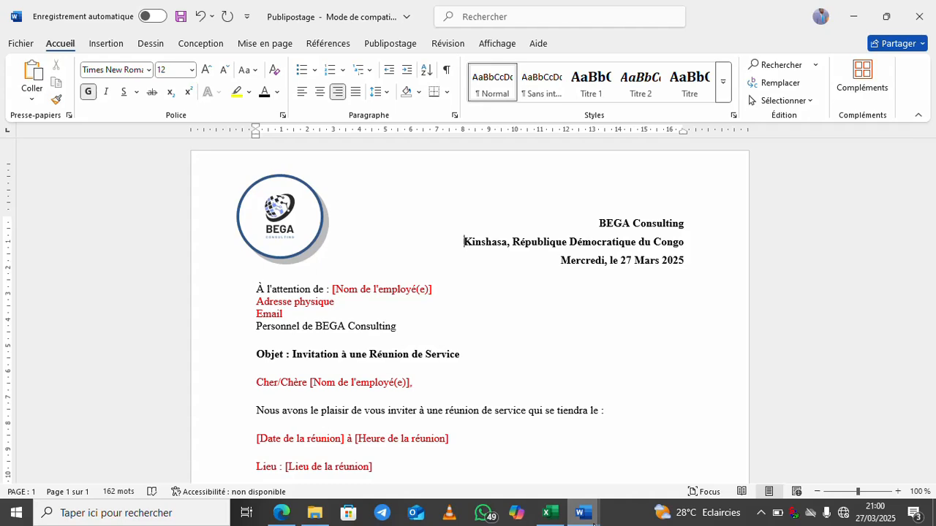
Switch to the open Document2 and delete the blue oval below the traERFGHJKL line
mouse_move(594, 523)
left_click(636, 475)
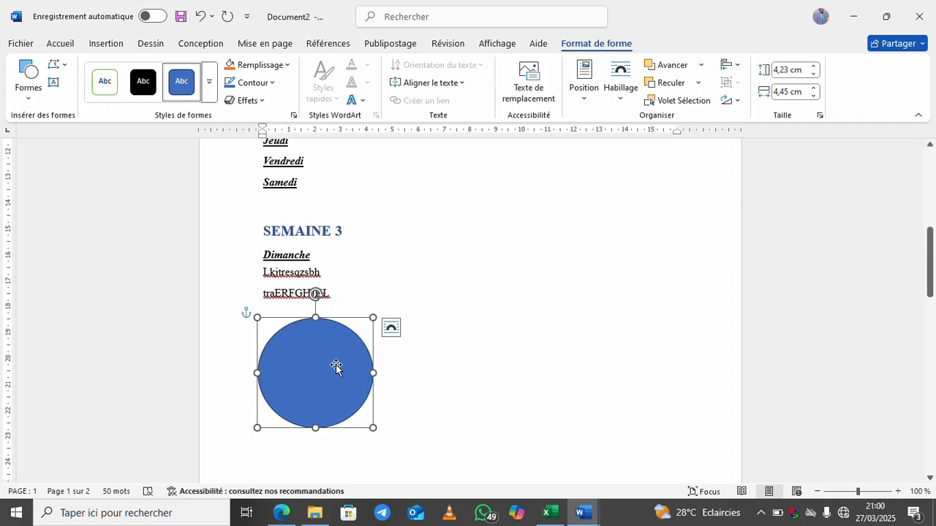
key("Delete")
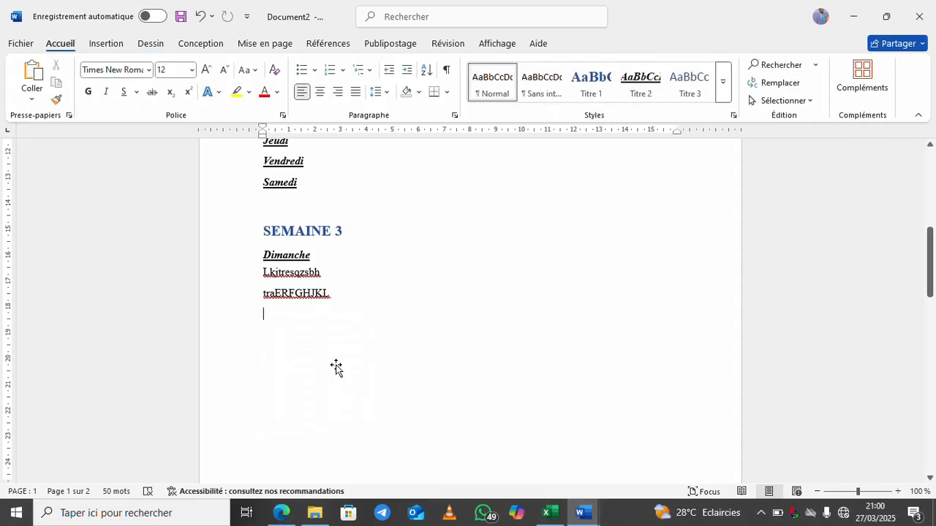
key("Down")
key("Down")
key("Down")
key("Up")
key("Up")
key("Up")
key("Up")
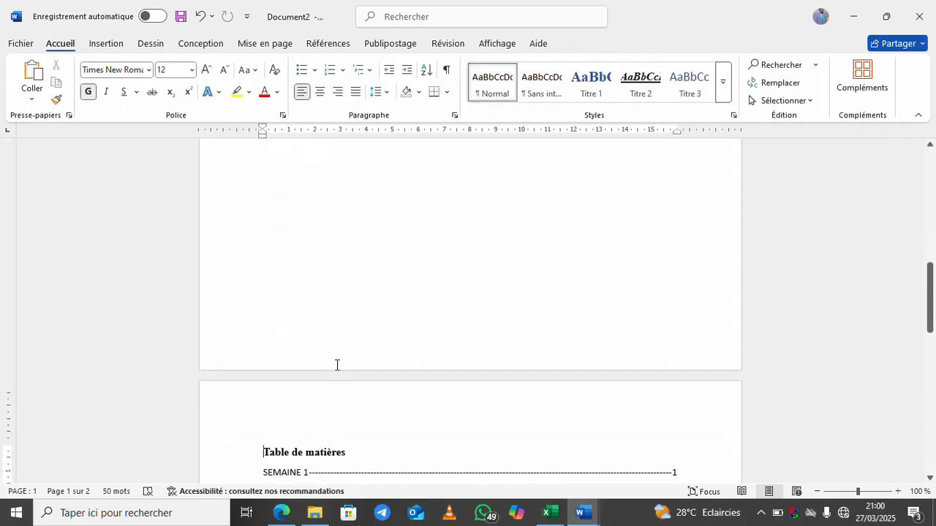
key("Up")
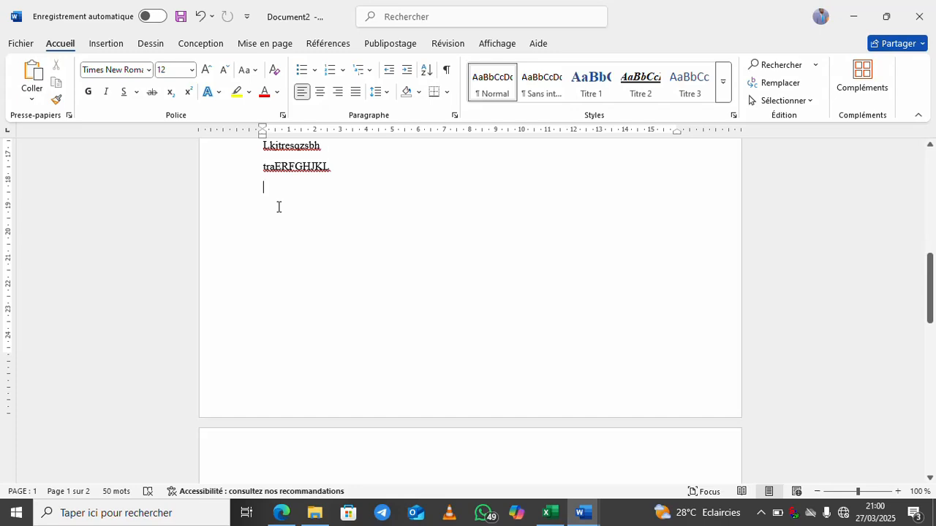
Insert an Organigramme SmartArt graphic from the Hiérarchie category on the blank line below the SEMAINE 3 text
left_click(106, 45)
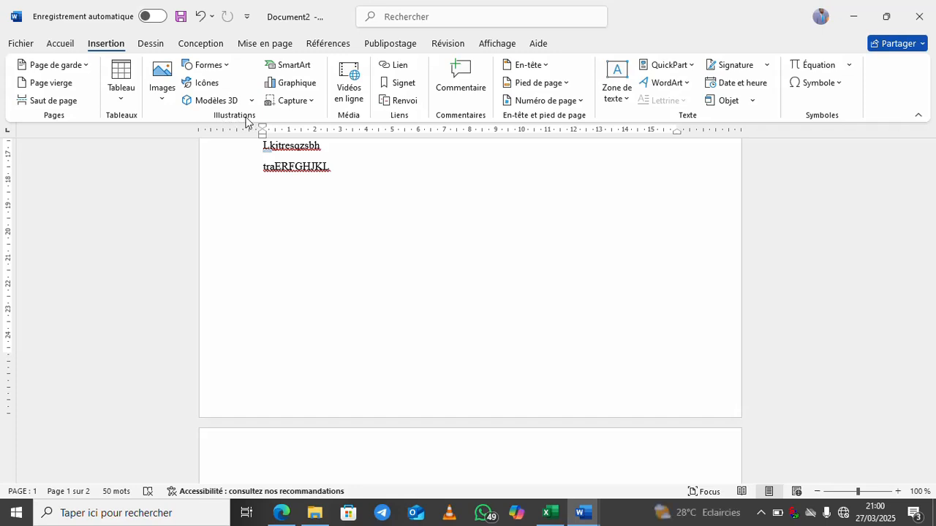
left_click(297, 71)
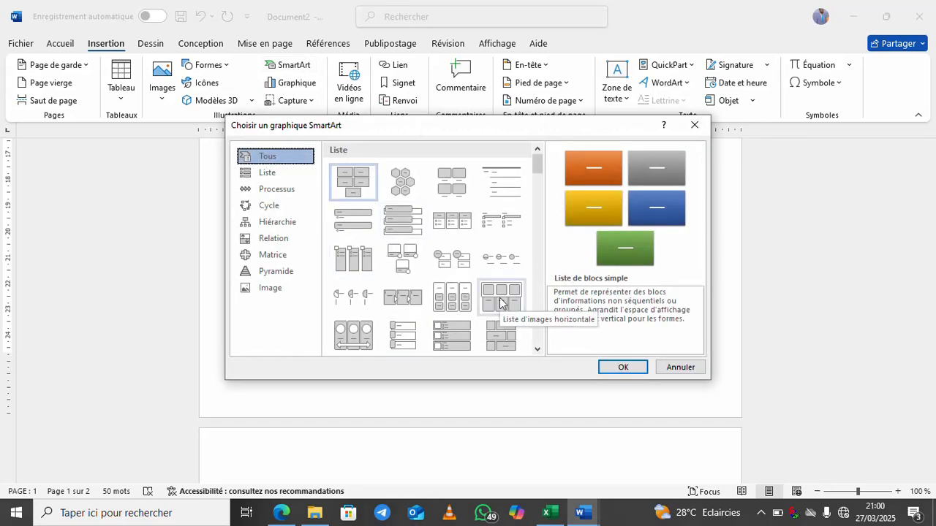
left_click(267, 180)
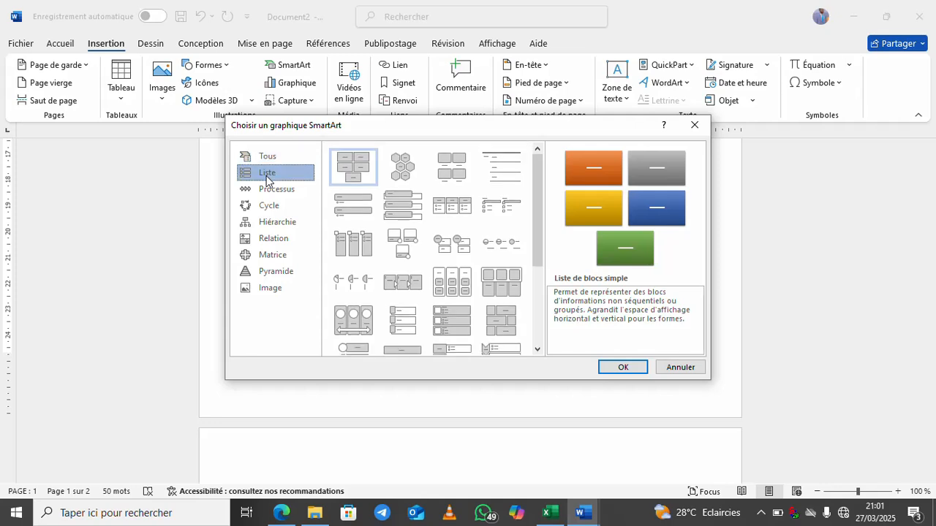
left_click(282, 191)
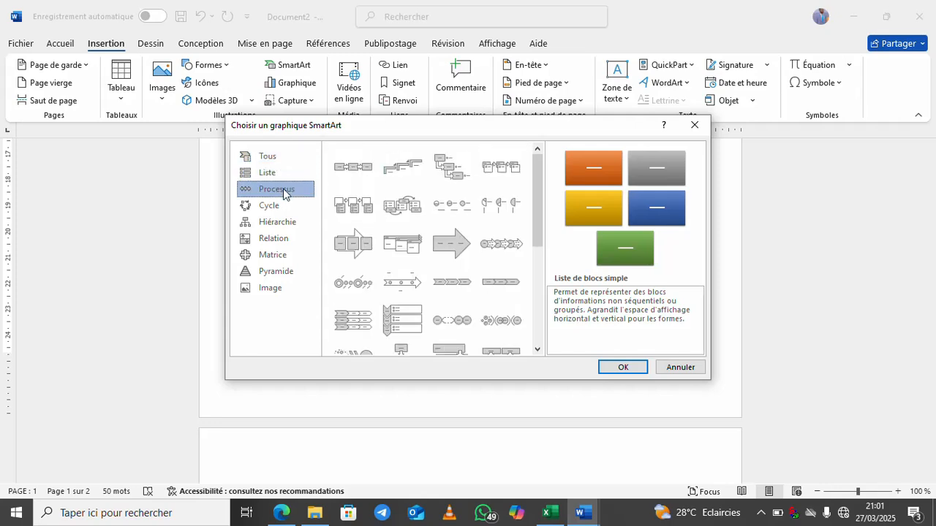
left_click(272, 206)
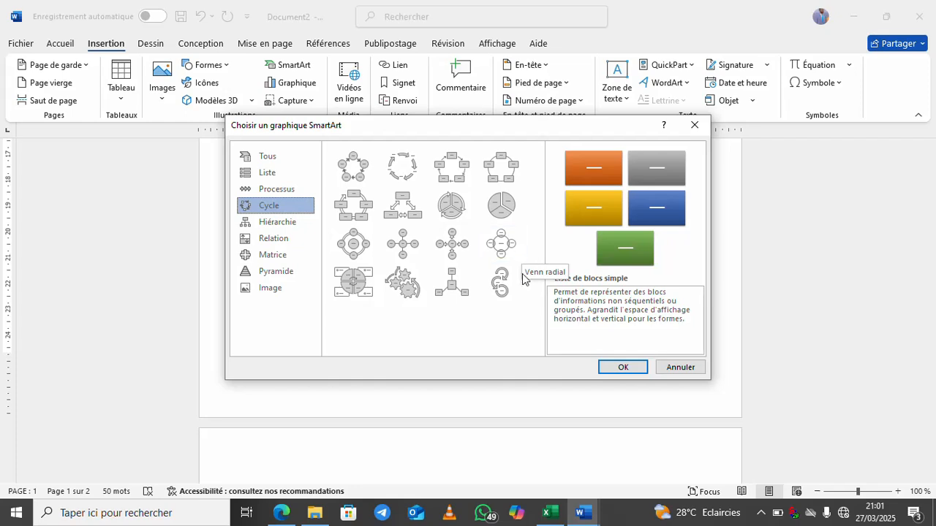
left_click(288, 225)
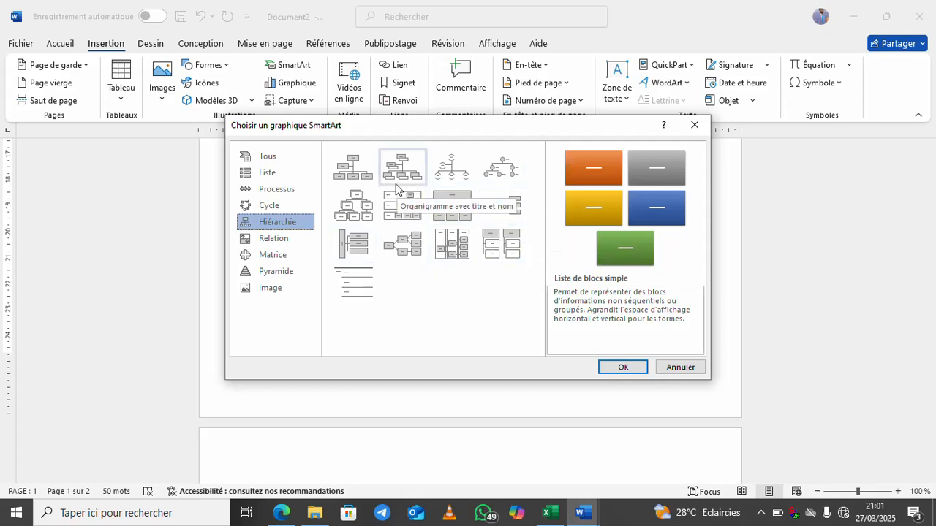
left_click(352, 167)
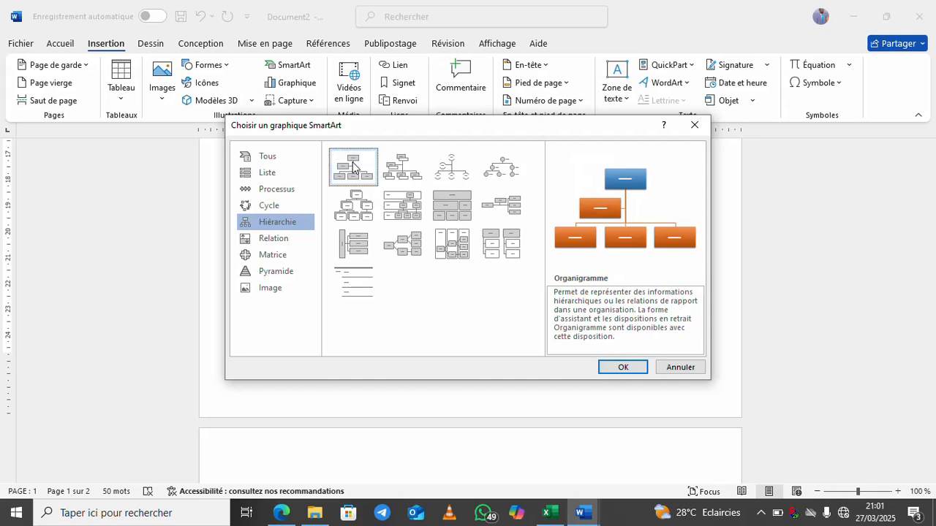
left_click(626, 368)
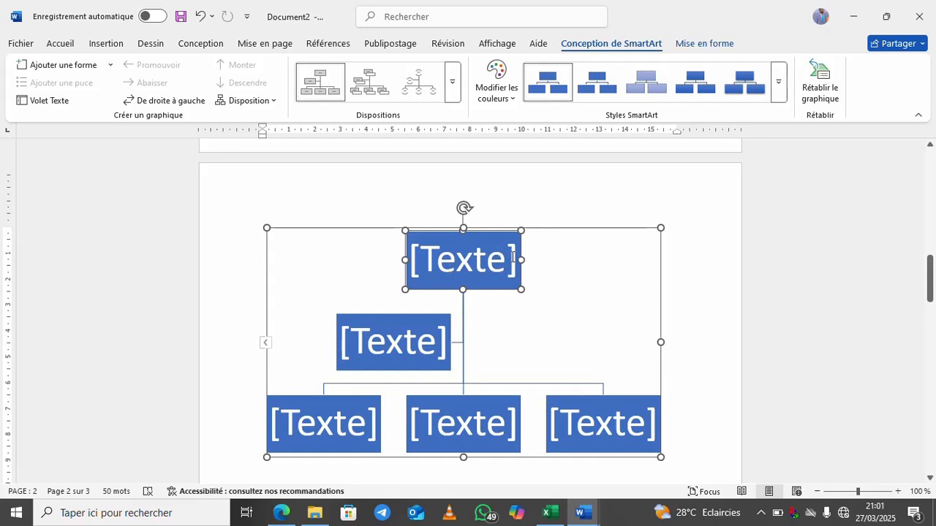
Enter "Conseil d'administration" in the top box of the organization chart
left_click(438, 264)
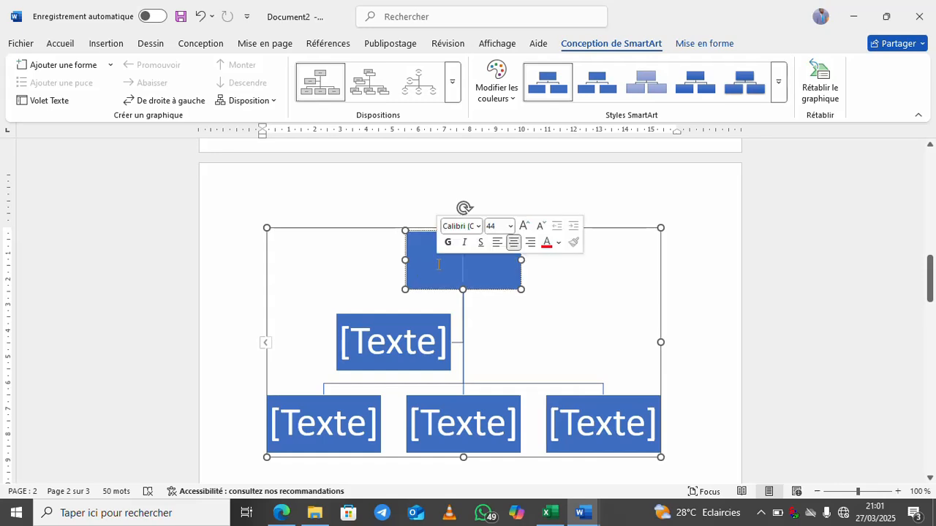
type("C")
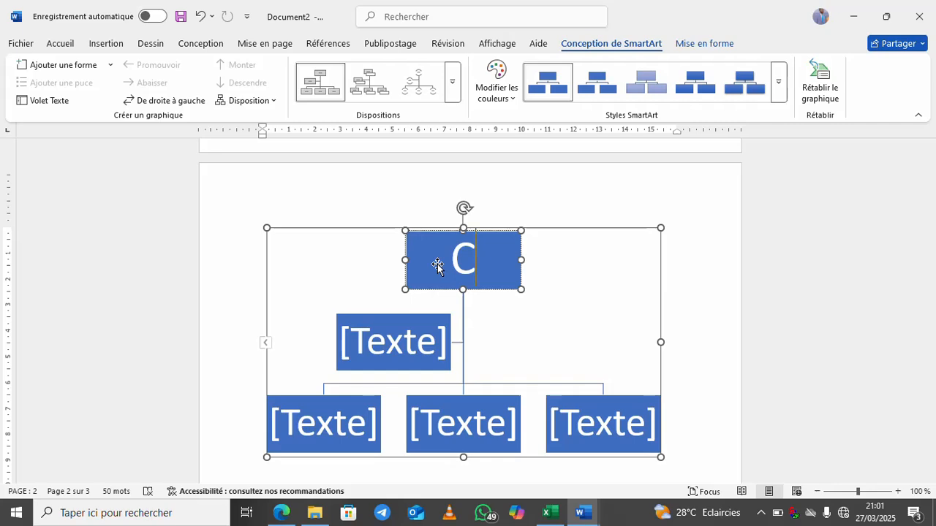
type("onseil d'")
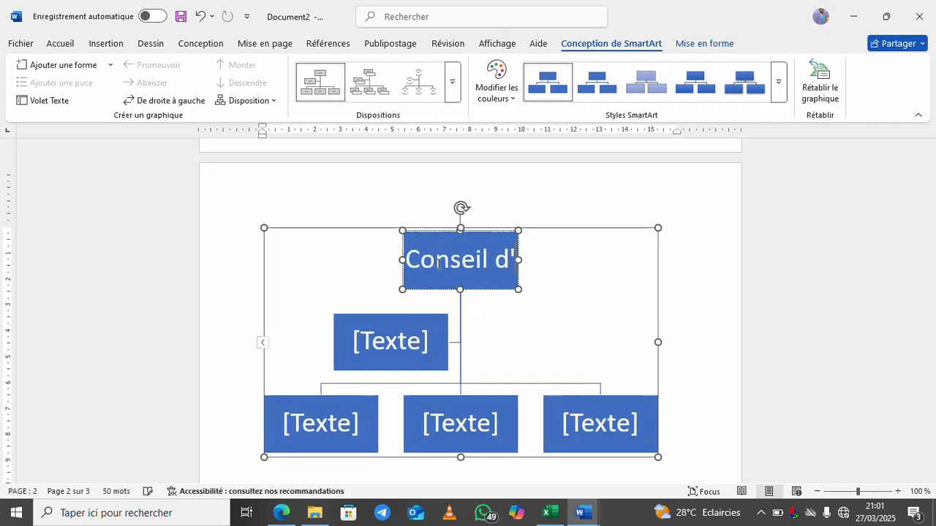
type("admini")
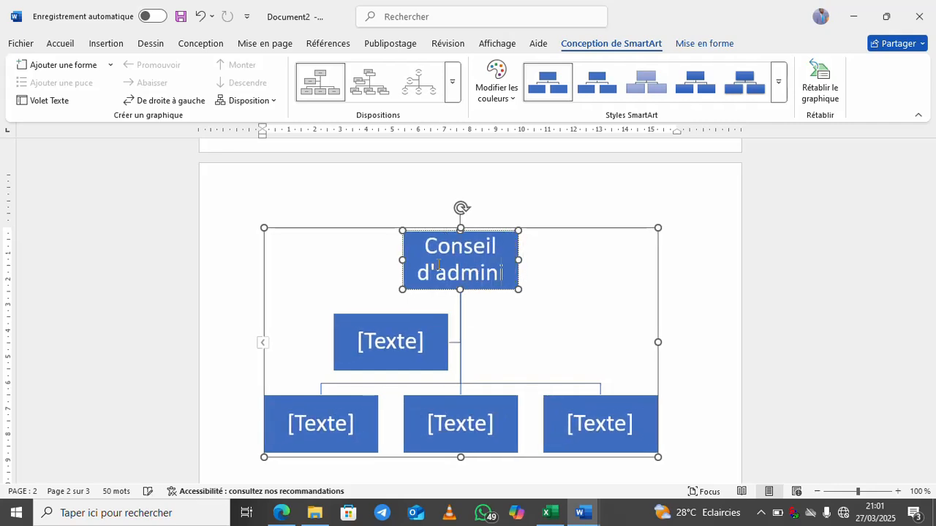
type("stration")
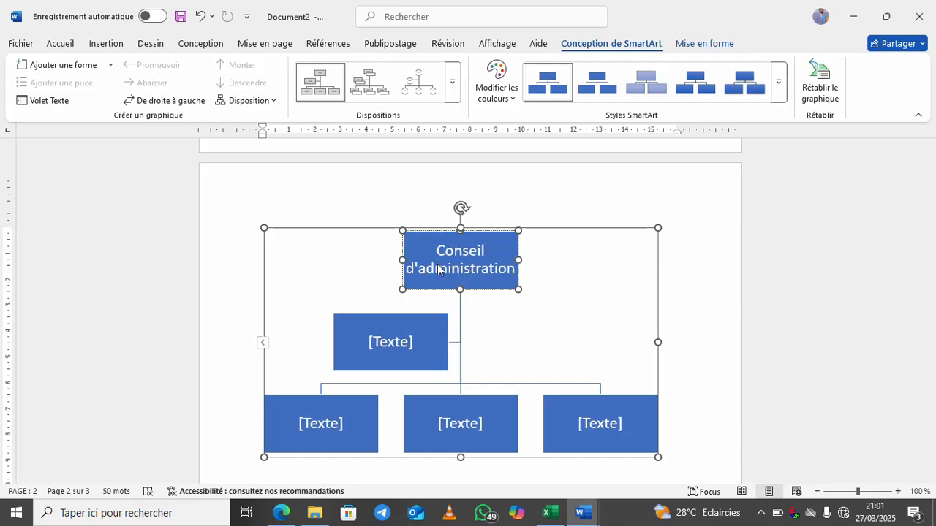
Set the font of the "Conseil d'administration" text to Times New Roman
triple_click(438, 266)
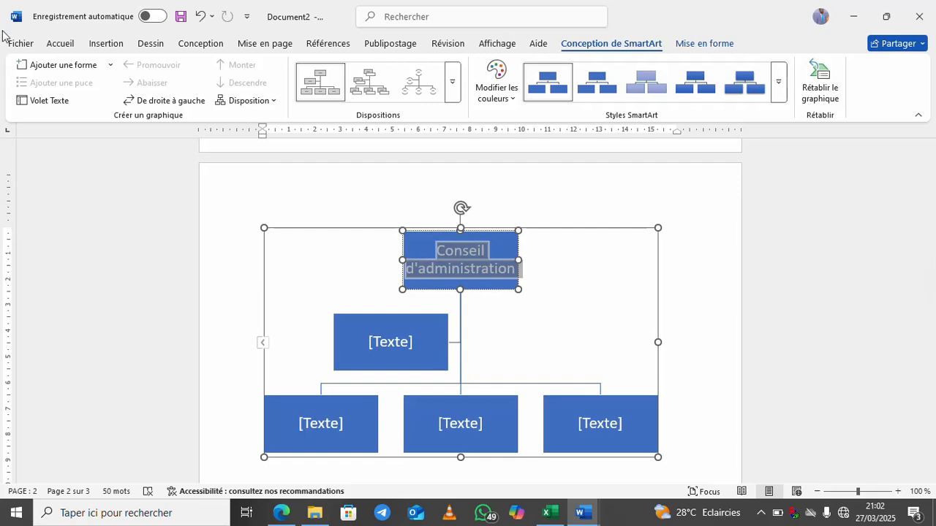
left_click(70, 47)
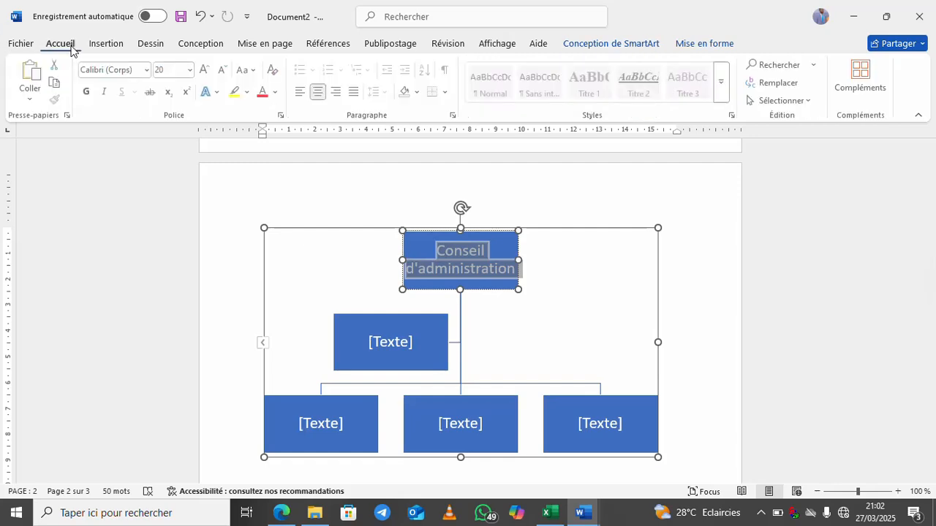
left_click(134, 70)
type("T")
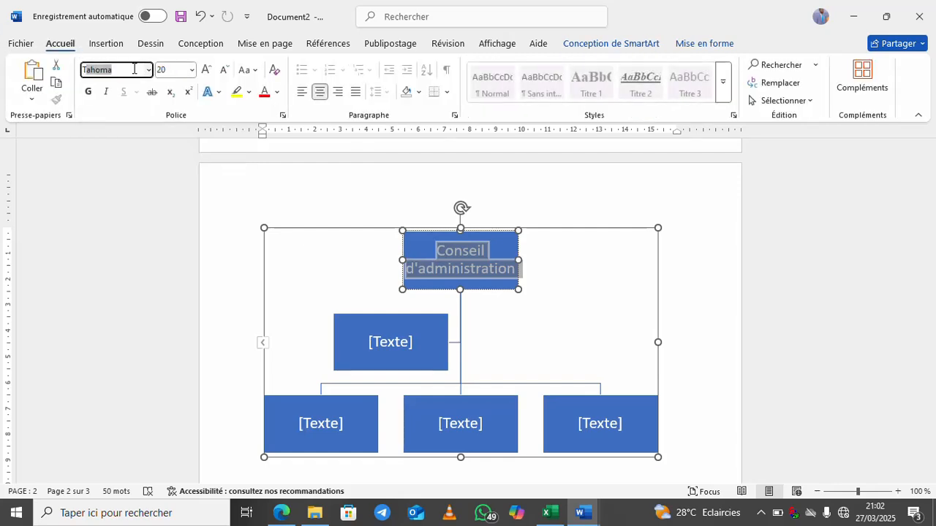
type("imes New R")
key("Return")
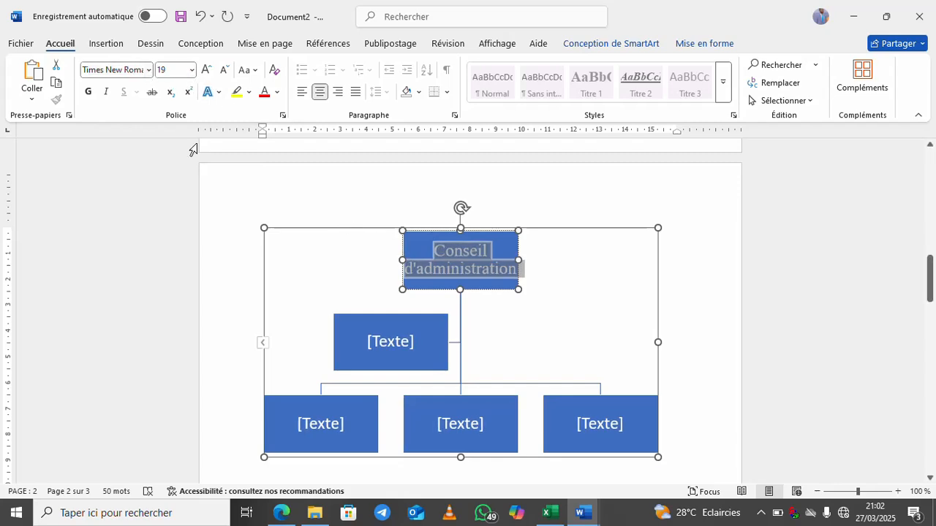
left_click(612, 284)
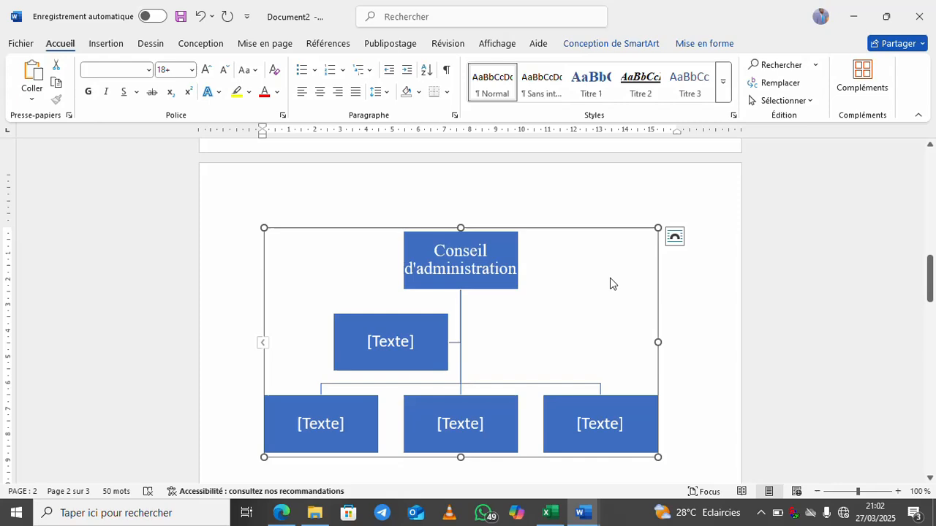
Enter "Coordination" in Times New Roman in the chart's assistant box and "WASH" in the first box of the lowest row
left_click(412, 343)
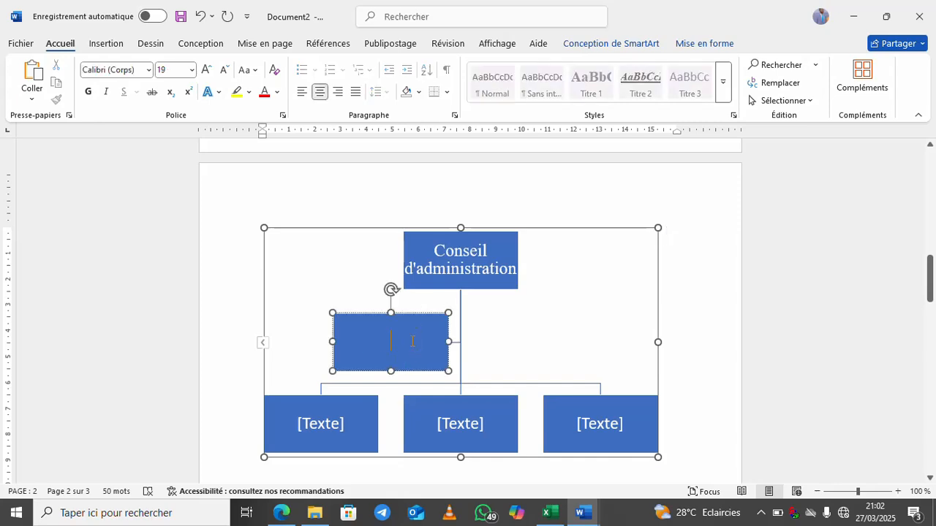
left_click(131, 70)
type("Times New Roman")
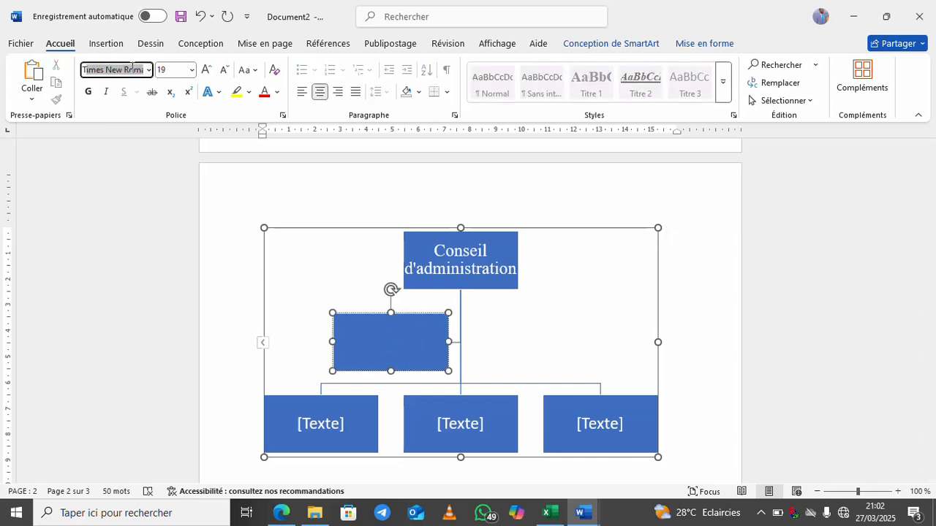
key("Return")
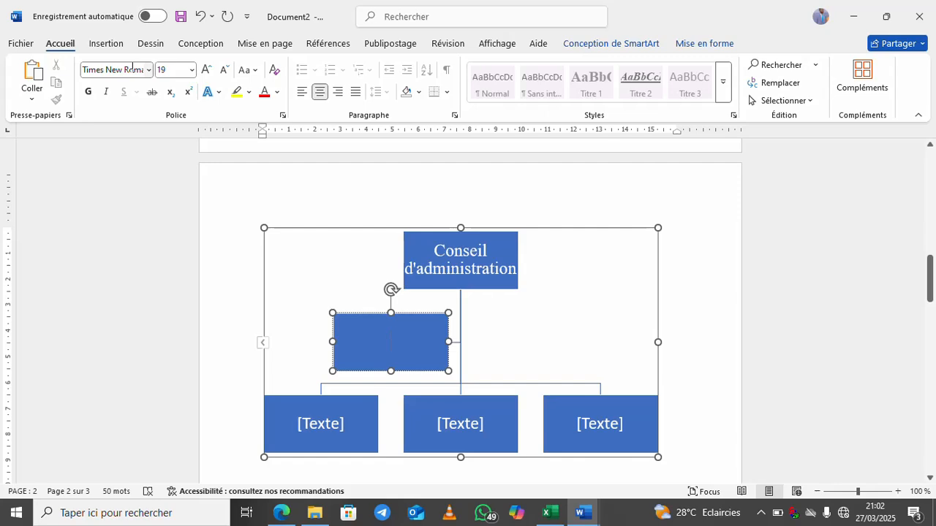
type("Coord")
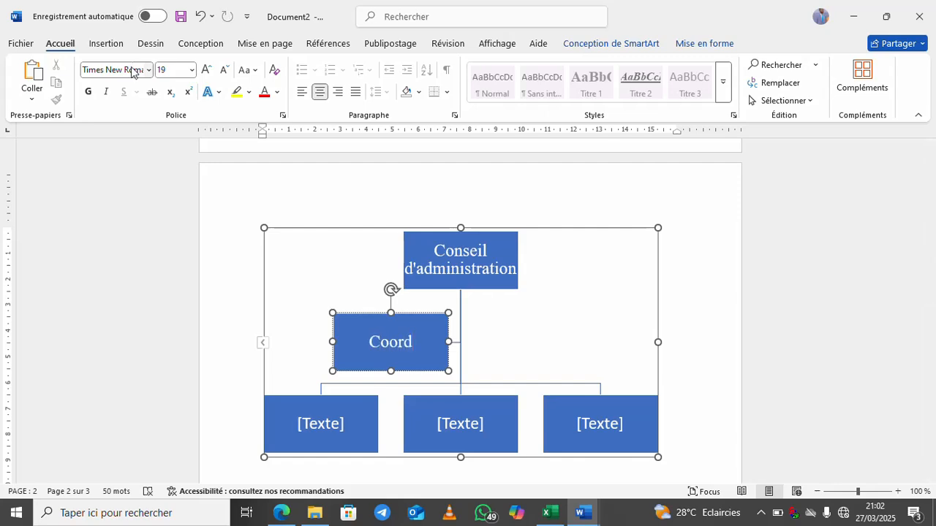
type("ination")
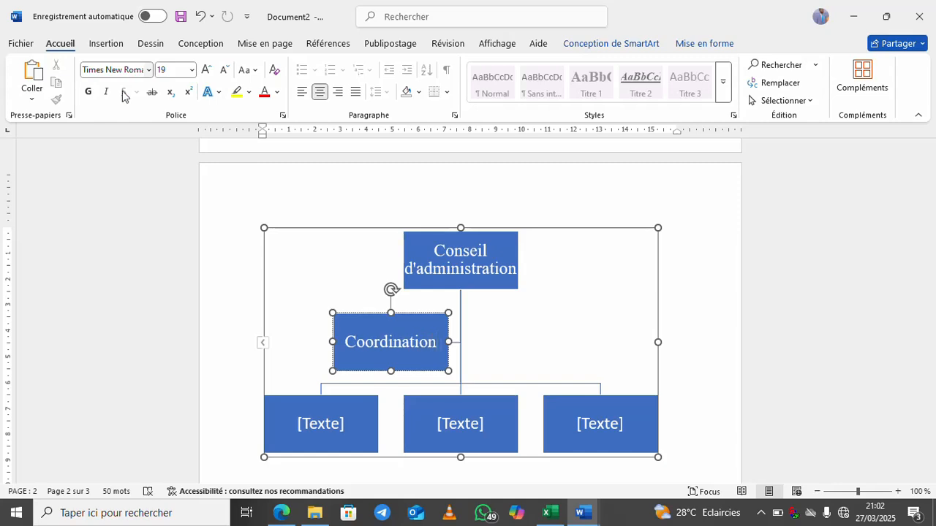
left_click(307, 421)
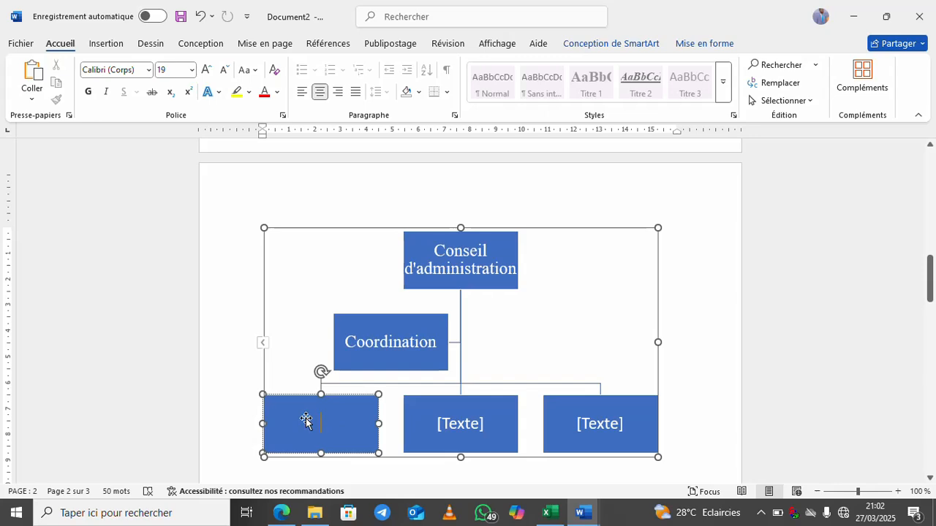
type("WASH")
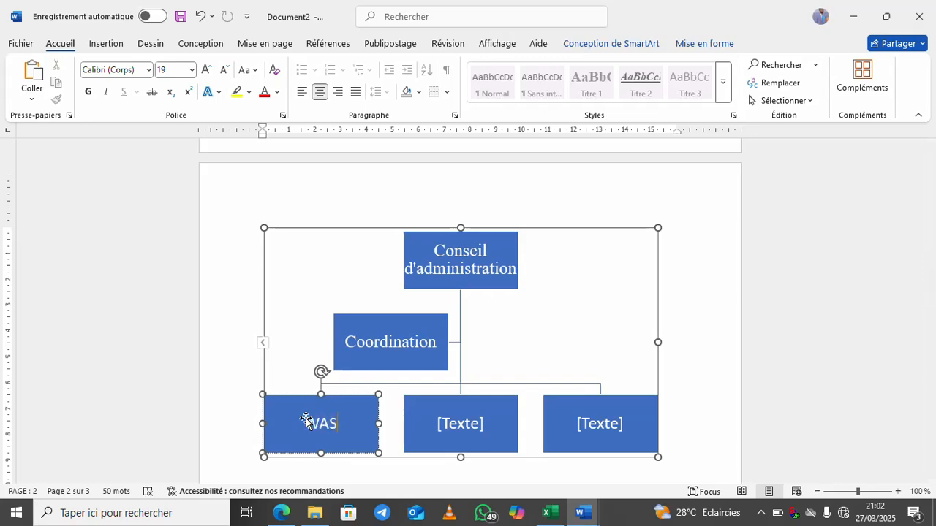
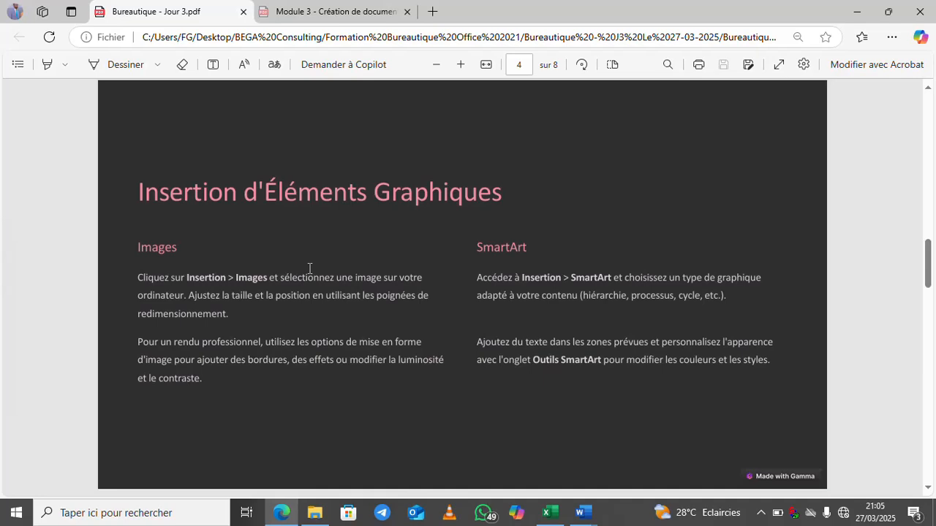
Read the PDF slides on inserting graphic elements and preparing a mail merge in full screen, leaving that view at the end
left_click(779, 64)
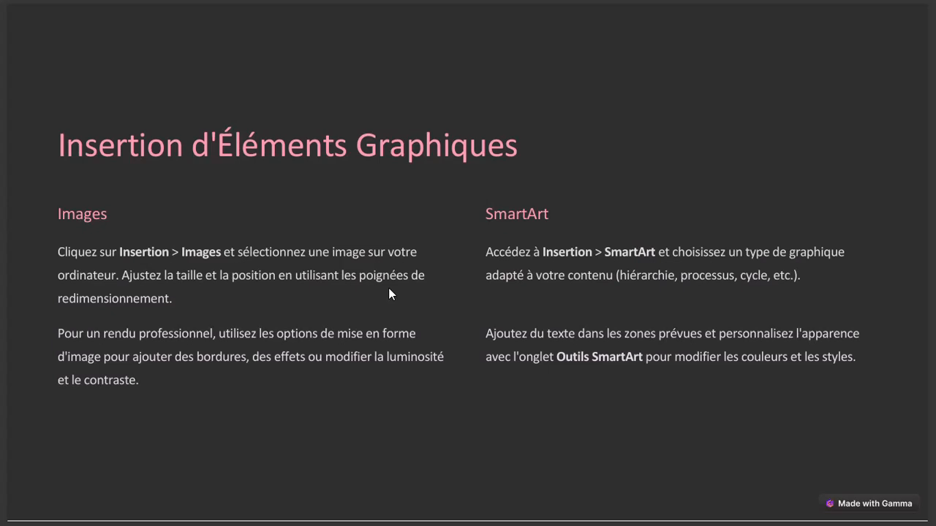
key("Right")
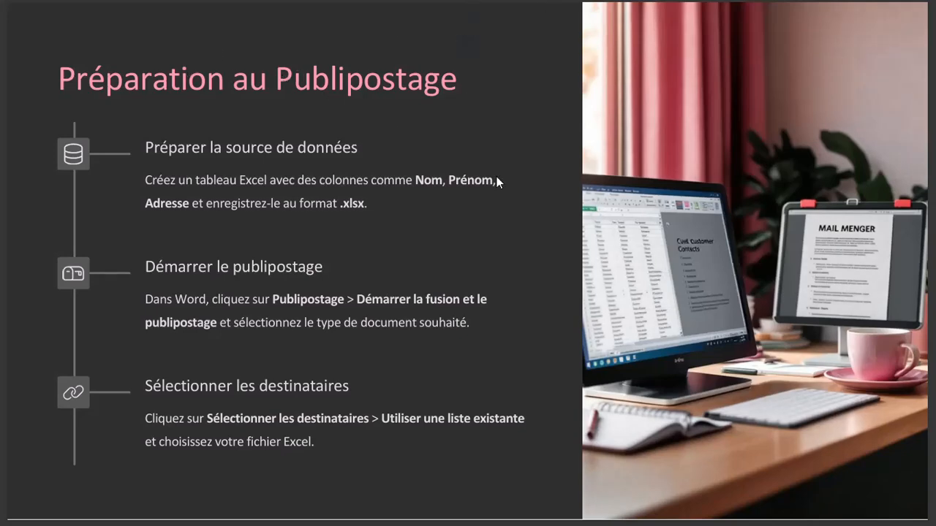
key("Escape")
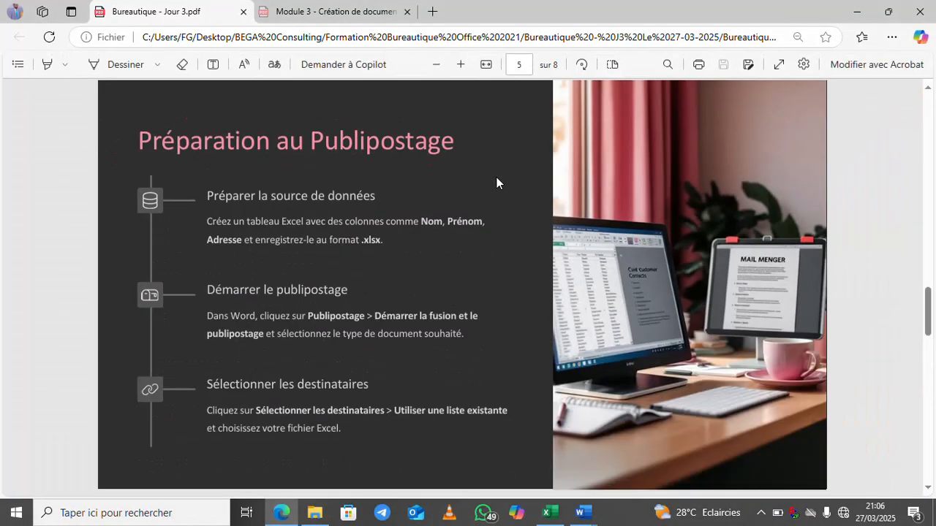
Review the Publipostage invitation letter in Word, the mail merge slide in Edge and the Publipostage_Contacts_Congo contact list in Excel
left_click(591, 512)
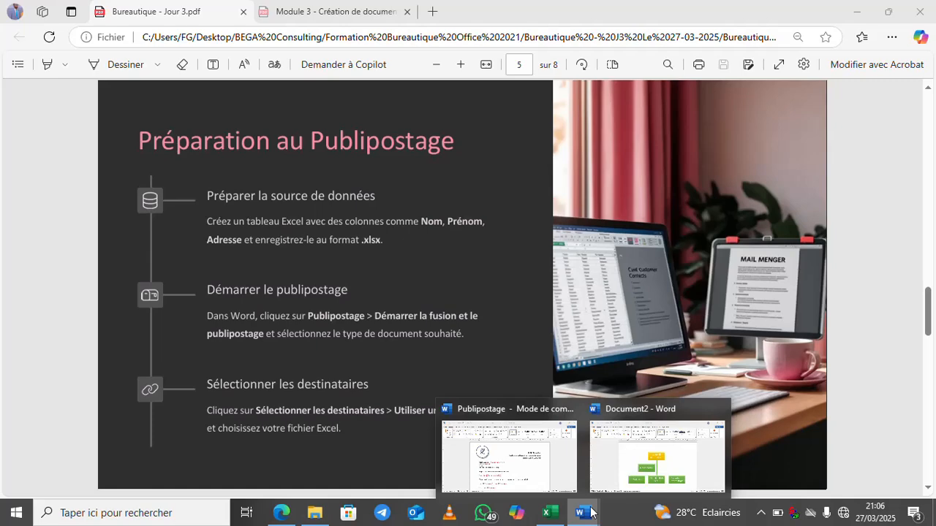
left_click(508, 453)
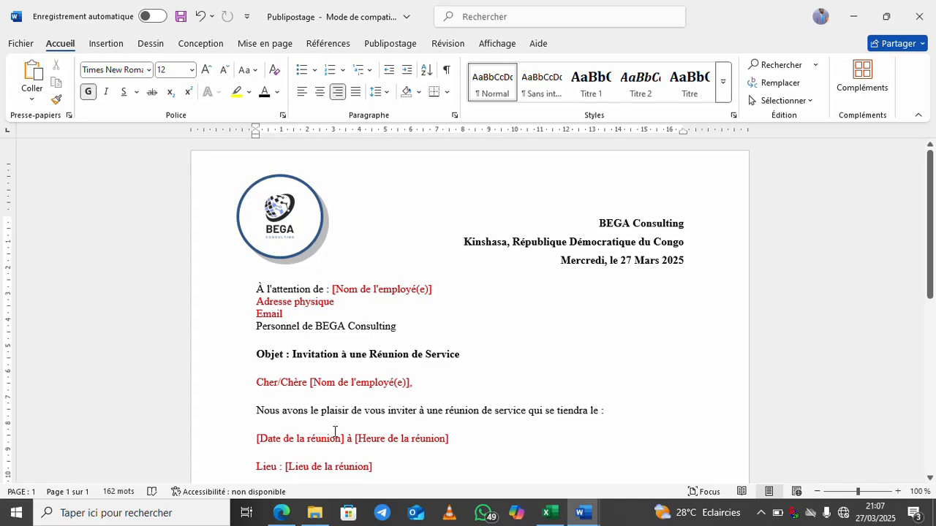
left_click(281, 514)
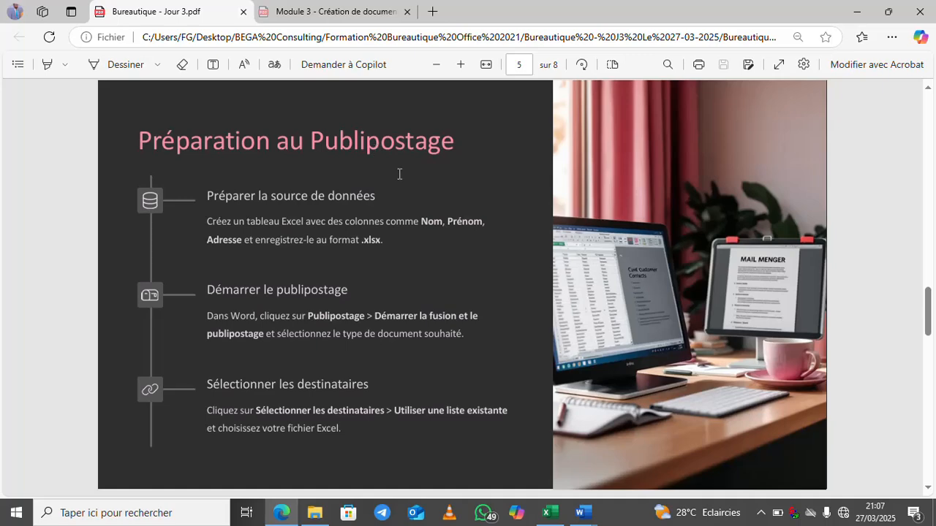
left_click(558, 520)
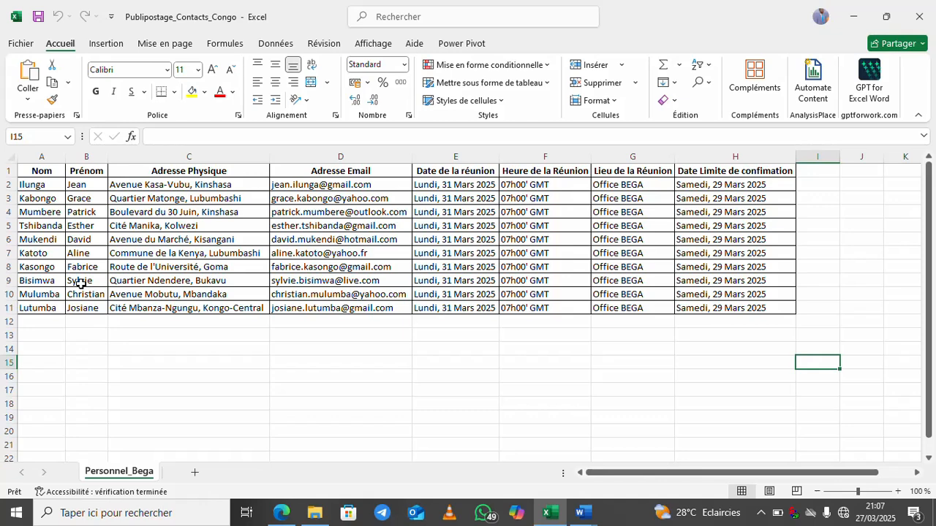
Examine the column headings of the Publipostage_Contacts_Congo list, from Nom and Prénom through Date Limite de confimation
left_click(42, 168)
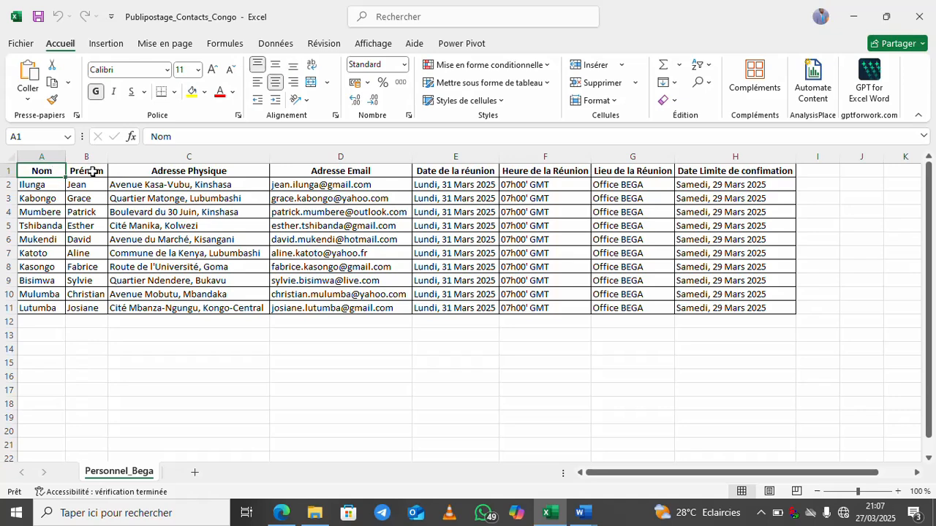
left_click(91, 172)
left_click(170, 171)
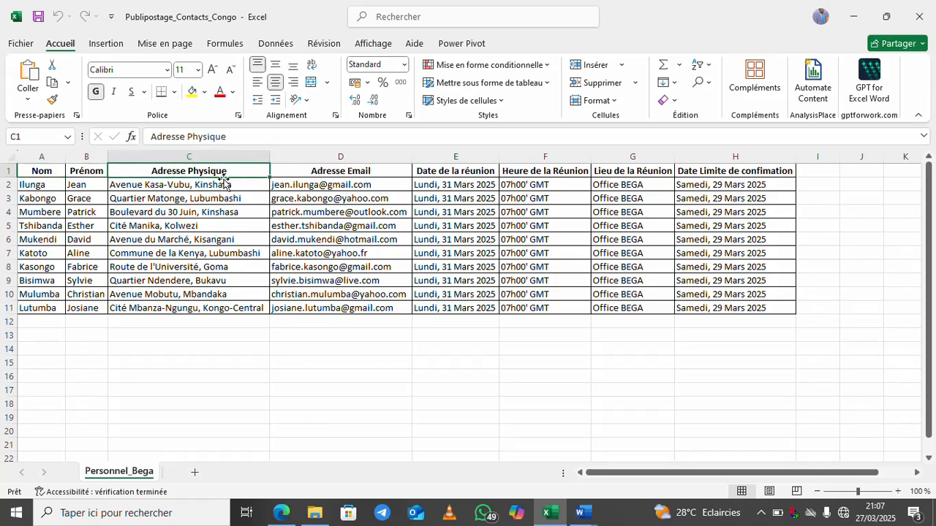
left_click(326, 170)
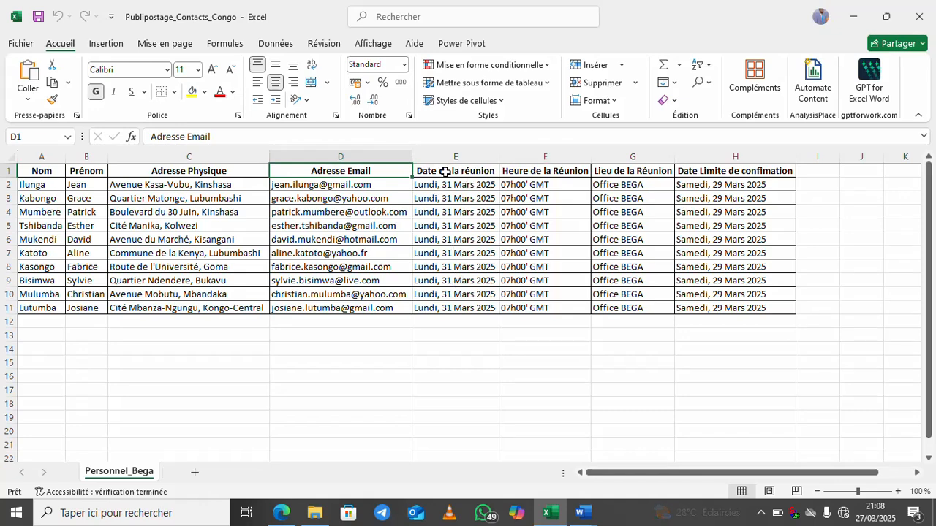
left_click(460, 171)
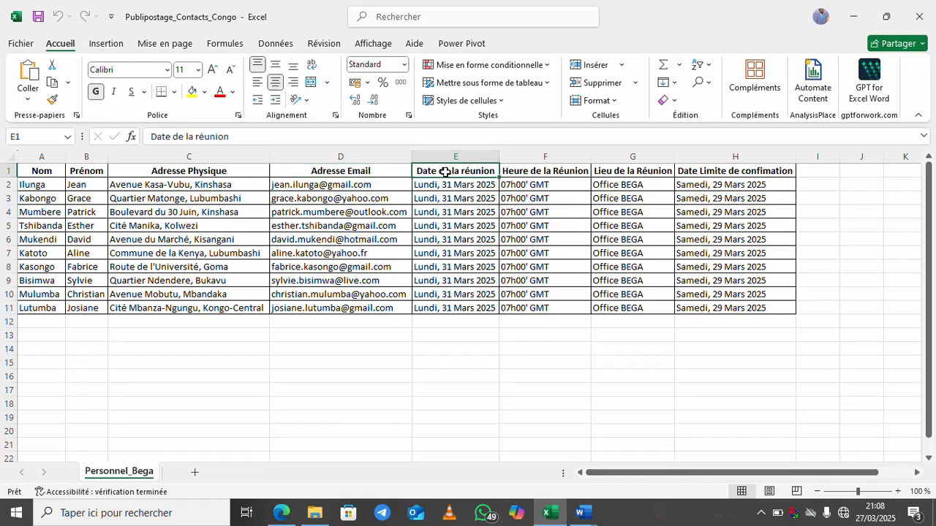
left_click(527, 170)
left_click(633, 173)
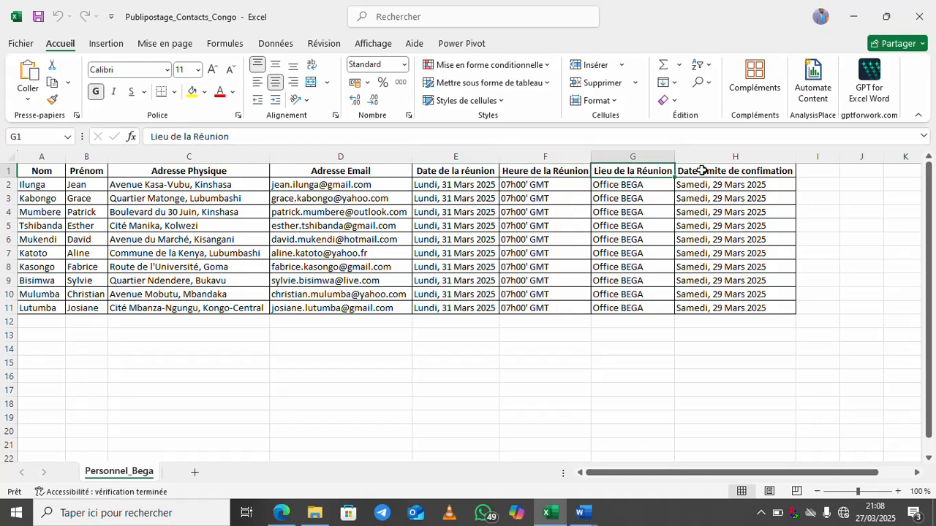
left_click(703, 170)
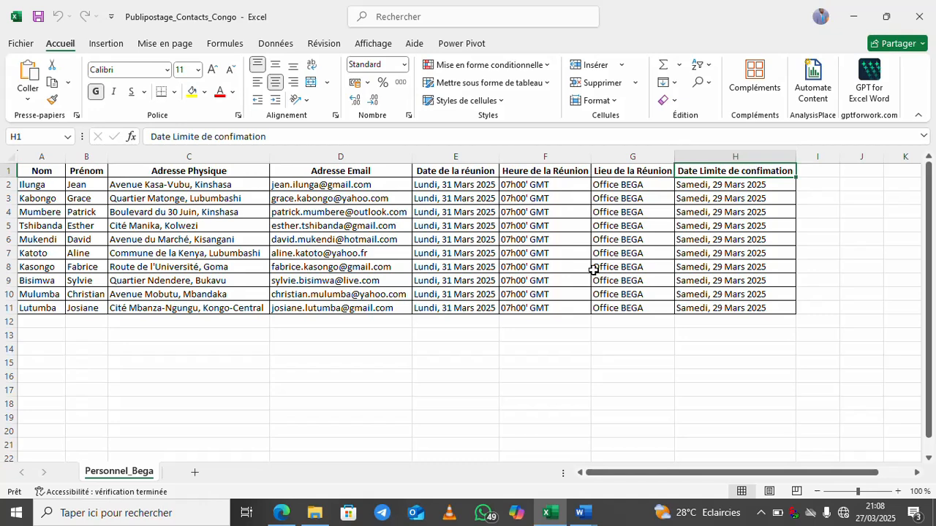
left_click(331, 346)
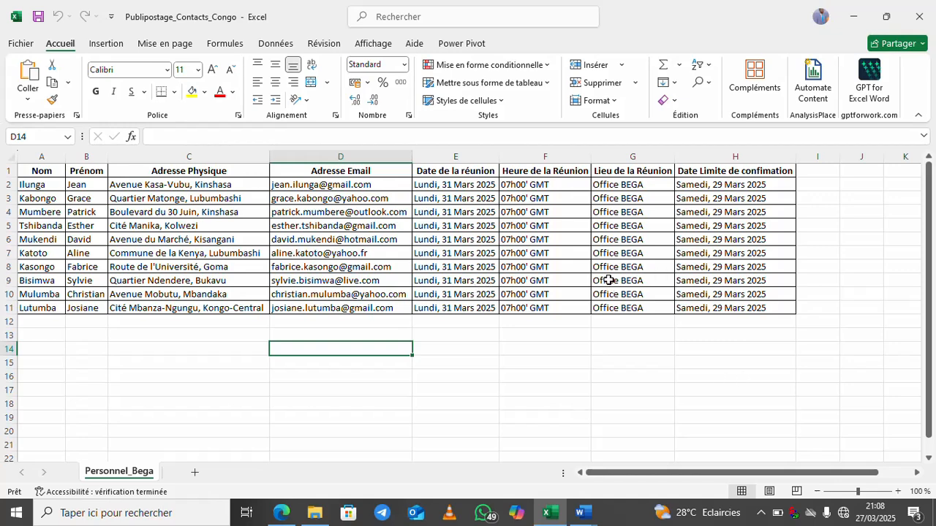
Switch to the Publipostage letter in Word and set the font colour of "à" and "Lieu :" to black
mouse_move(583, 512)
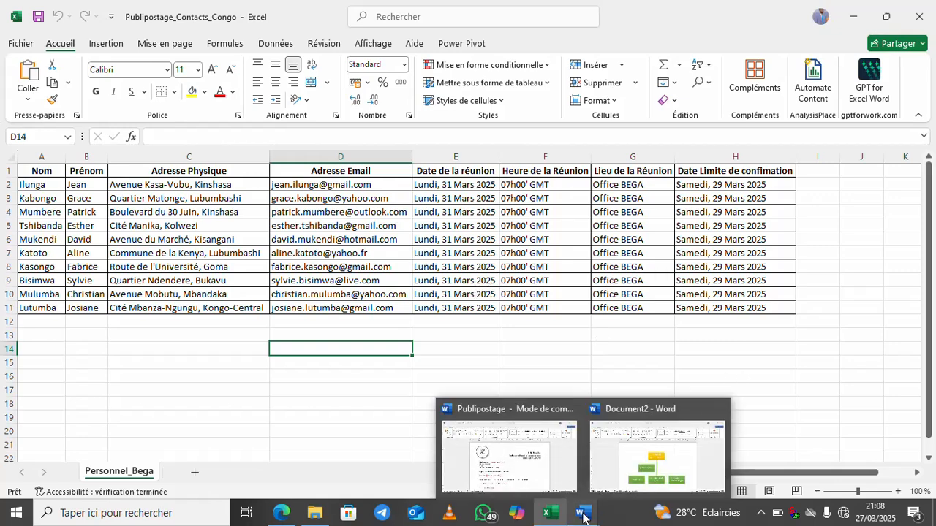
left_click(532, 482)
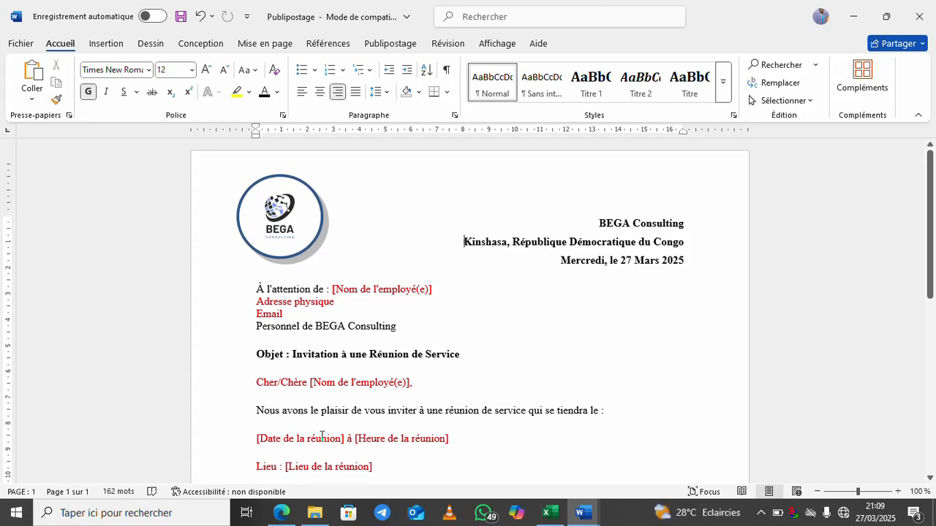
double_click(351, 439)
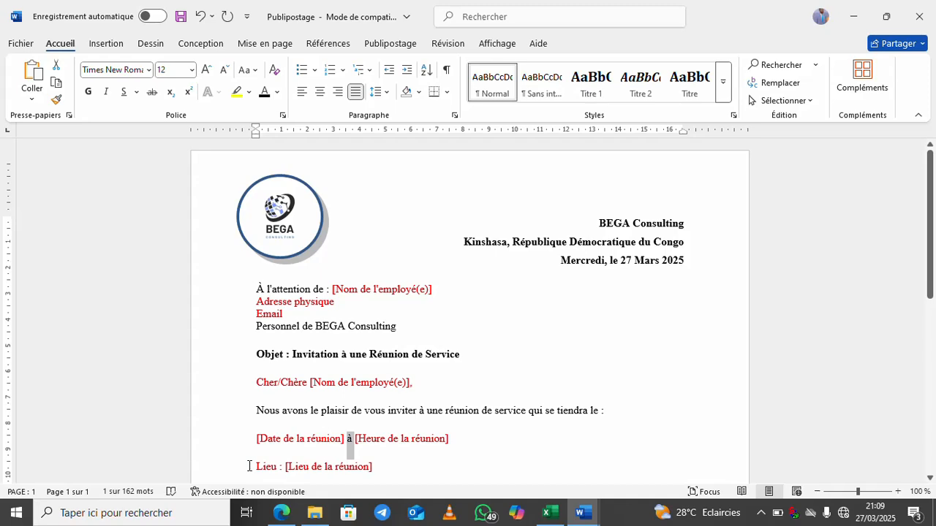
left_click_drag(248, 465, 282, 469)
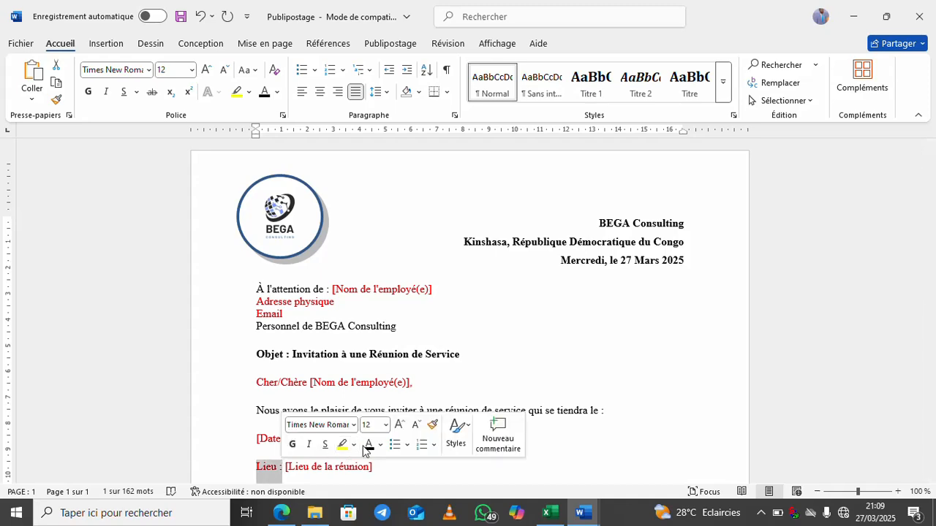
left_click(634, 447)
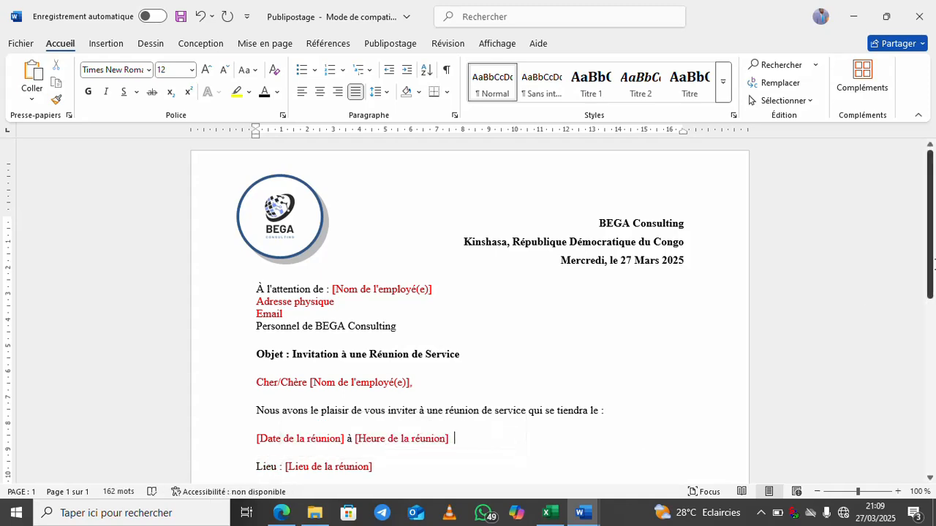
Review the rest of the invitation letter's placeholders against the Excel contact list, ending back at the letter's heading in Word
left_click_drag(931, 270, 934, 315)
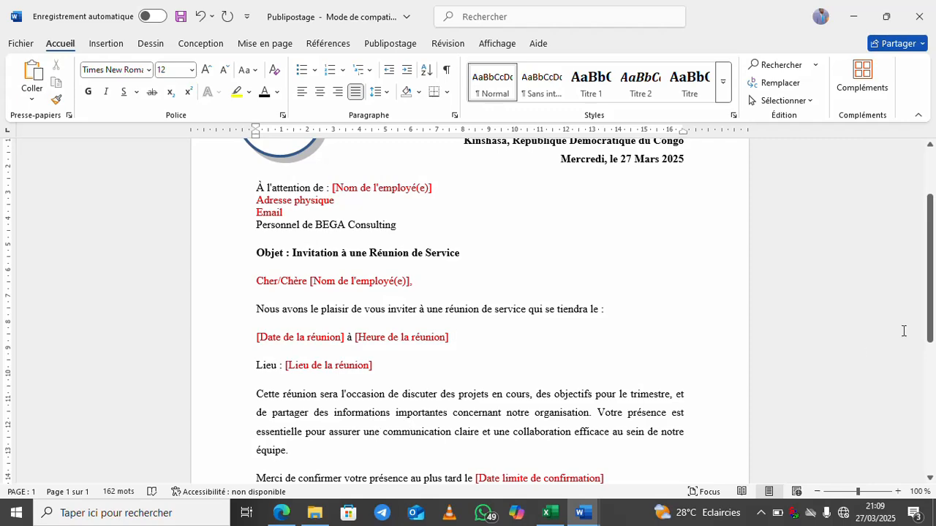
left_click_drag(931, 324, 931, 366)
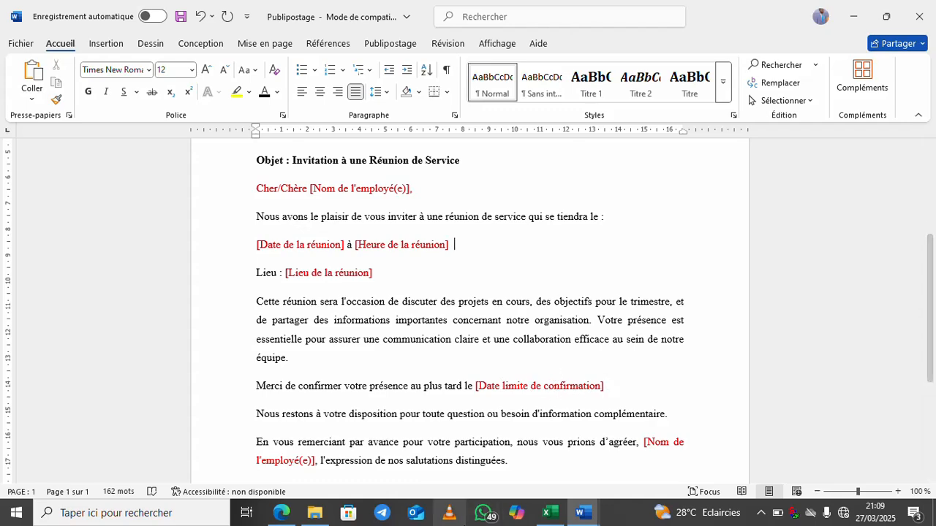
left_click(550, 513)
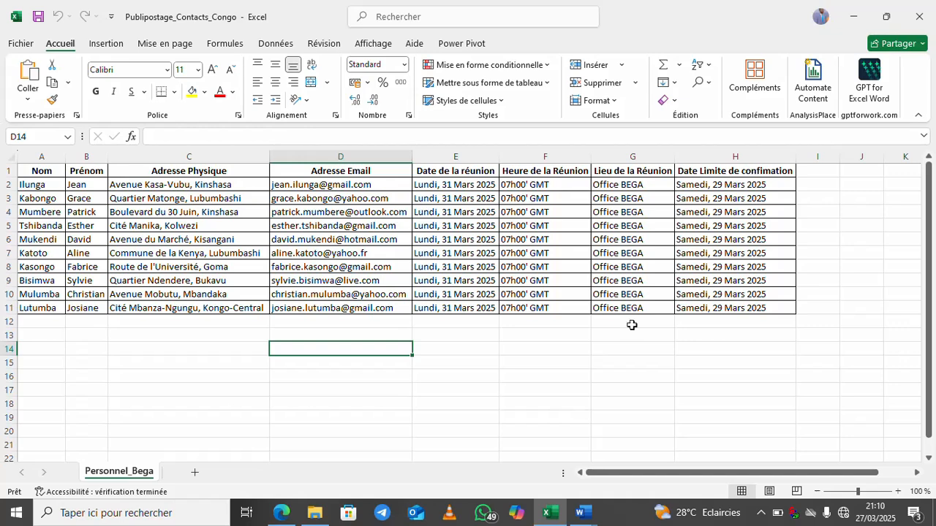
left_click(541, 517)
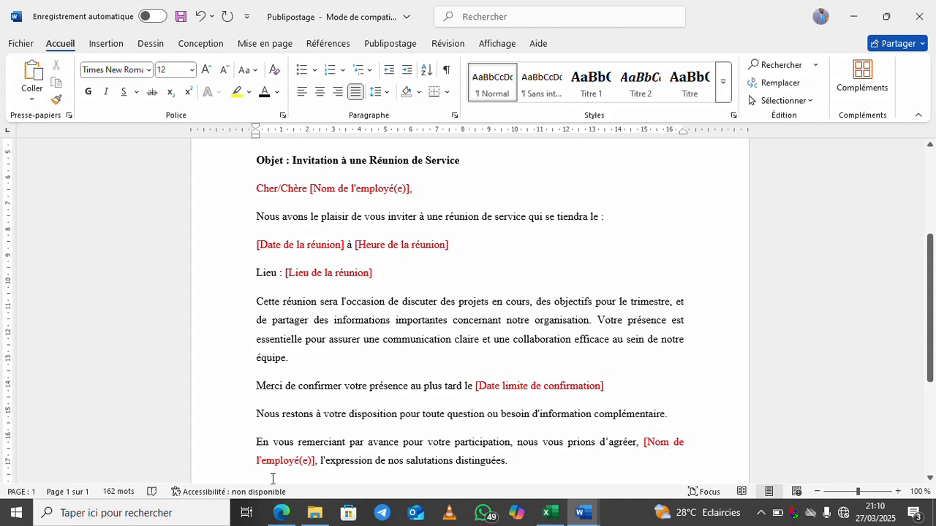
scroll(932, 330, "down", 2)
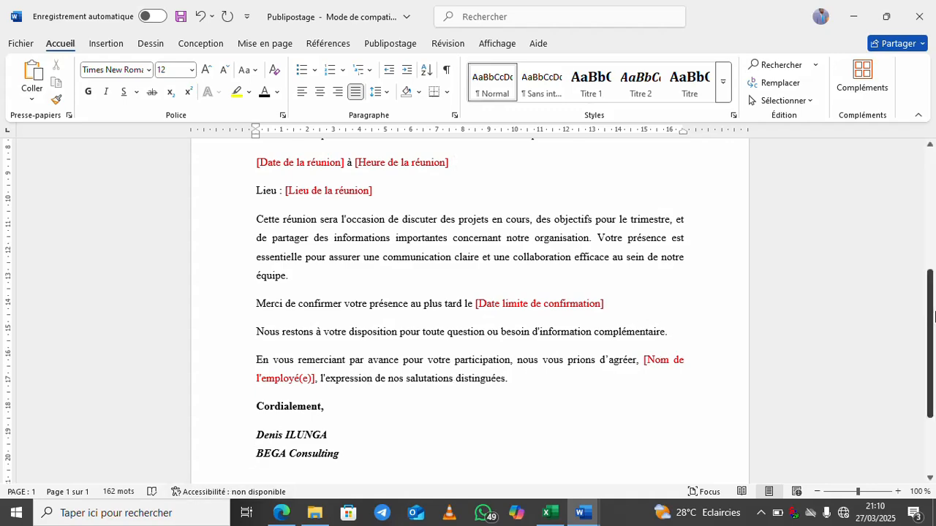
left_click_drag(932, 318, 933, 198)
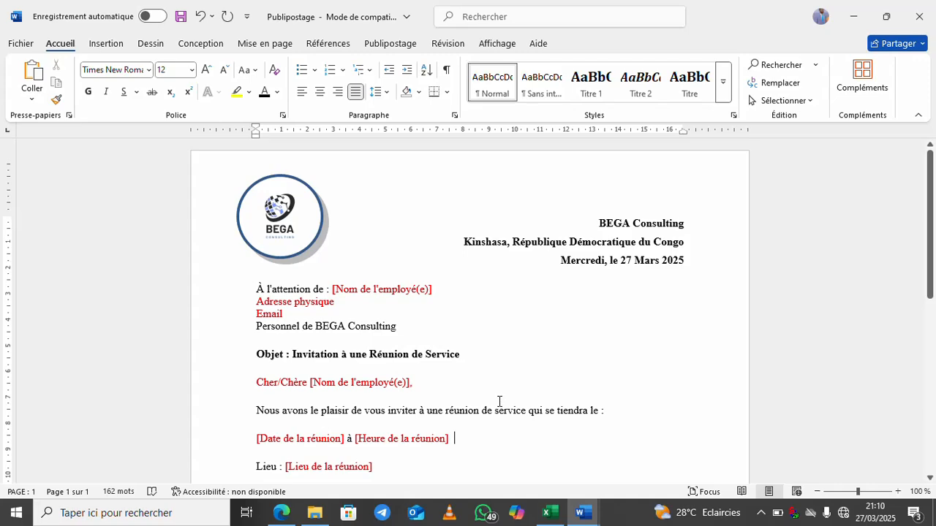
left_click(560, 514)
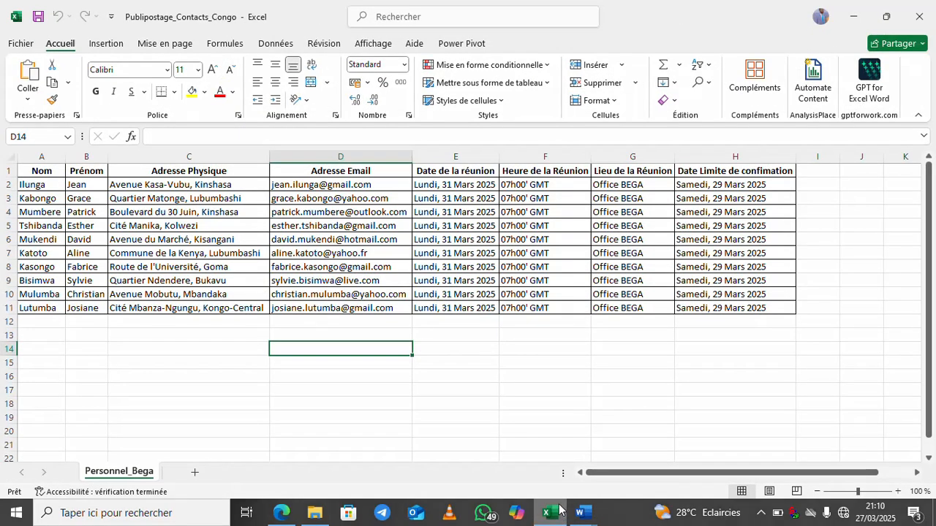
left_click(582, 514)
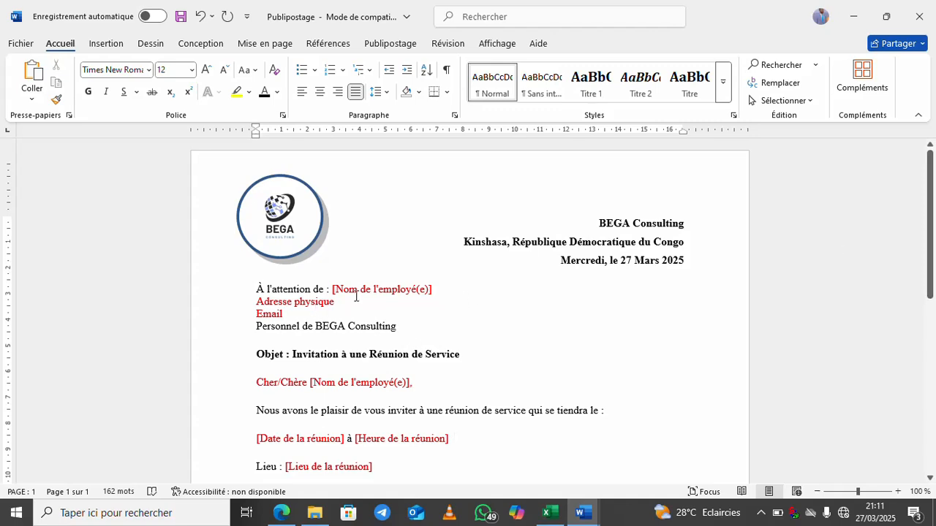
Start the step-by-step mail merge wizard (Assistant Fusion et publipostage pas à pas) for the invitation letter
left_click(386, 44)
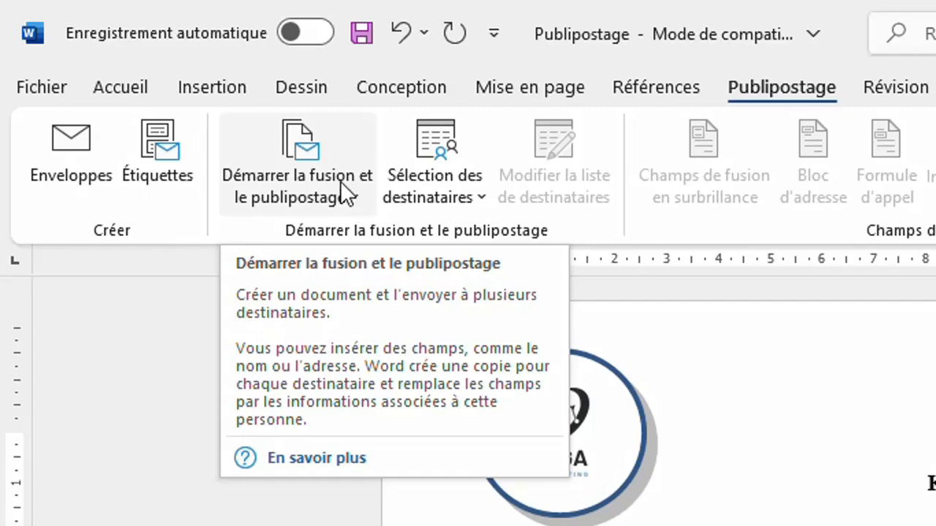
left_click(340, 183)
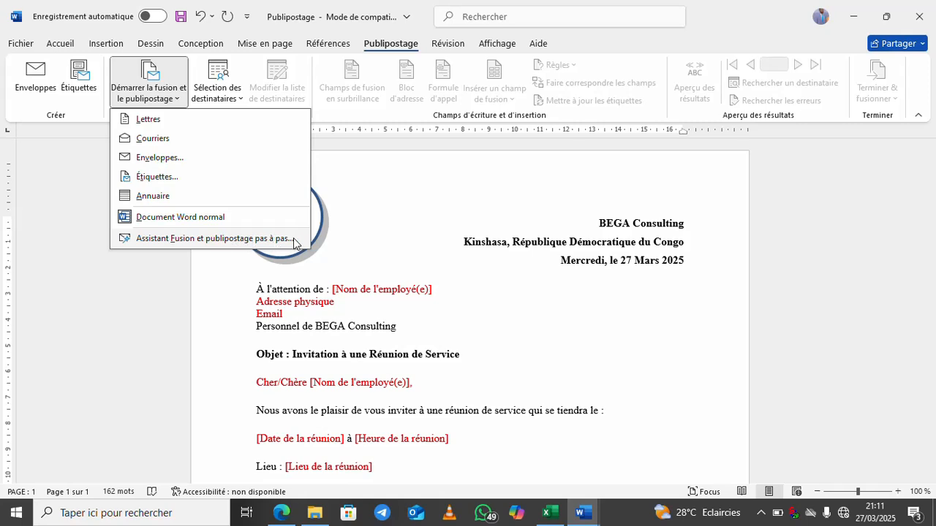
left_click(214, 241)
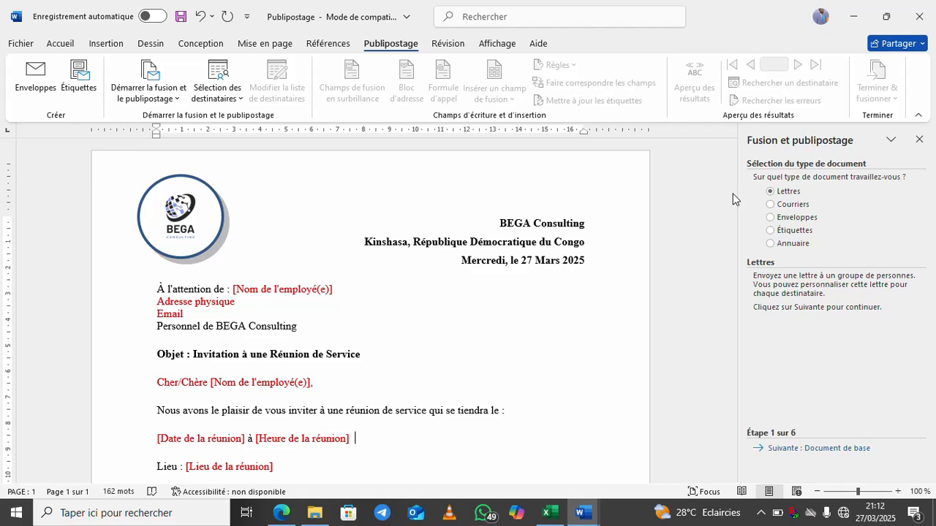
Switch to the PDF slides in Edge and look through those on inserting merge fields and finalising the mail merge
left_click(281, 513)
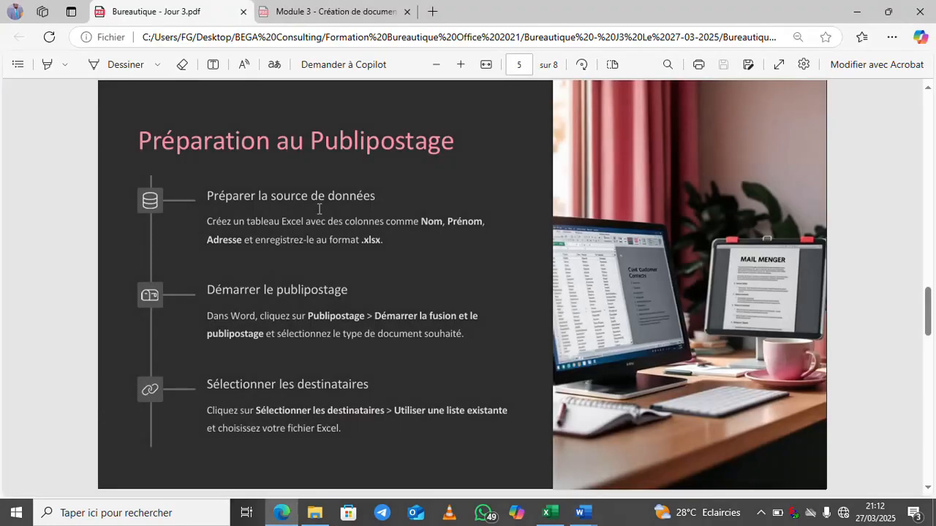
scroll(318, 161, "down", 5)
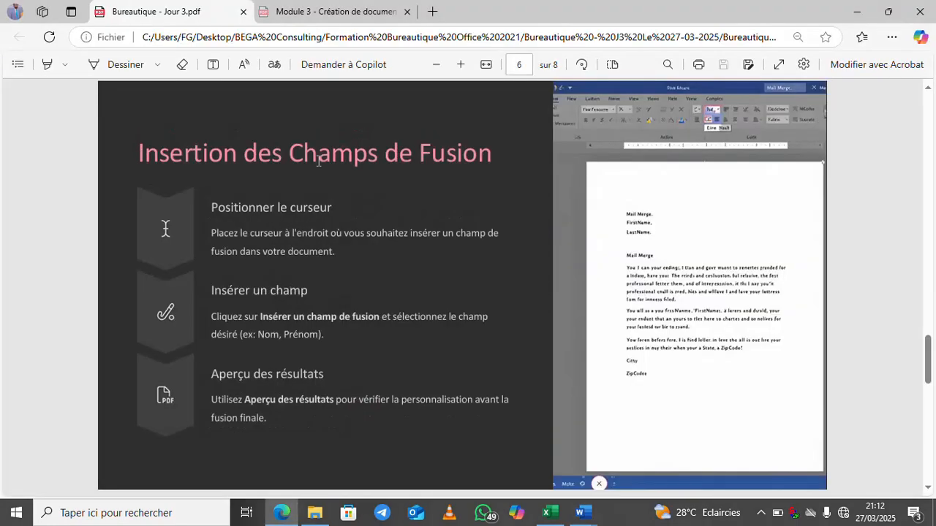
scroll(318, 160, "down", 5)
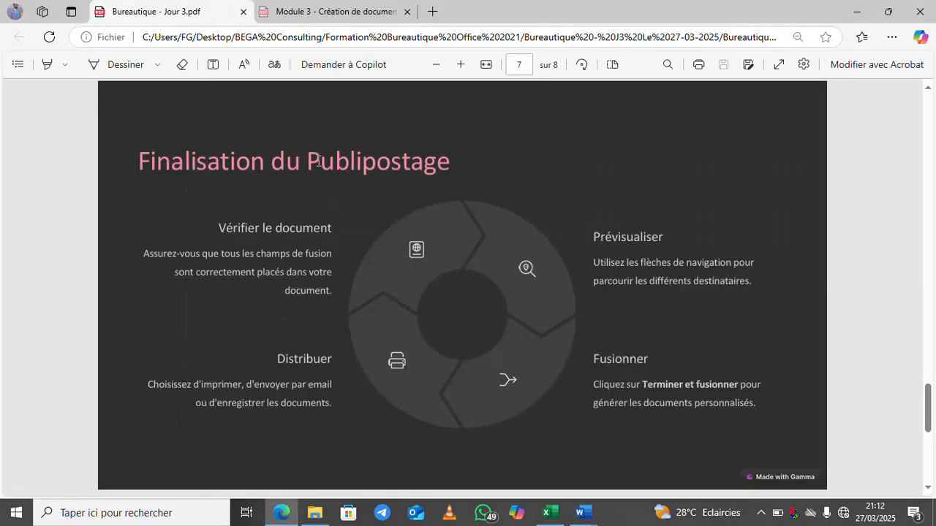
scroll(318, 160, "up", 5)
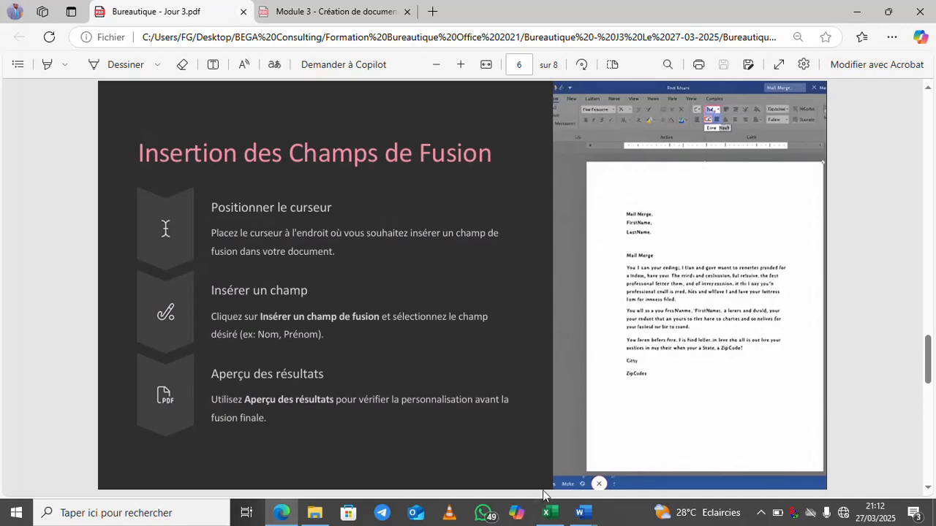
Return to the Publipostage letter in Word and advance the wizard to recipient selection, keeping Lettres and Utiliser le document actuel
mouse_move(582, 513)
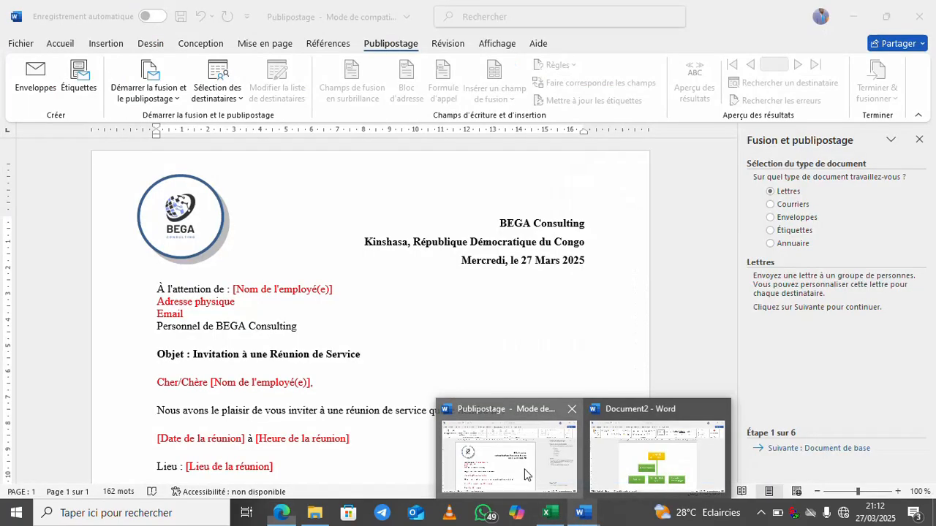
left_click(524, 474)
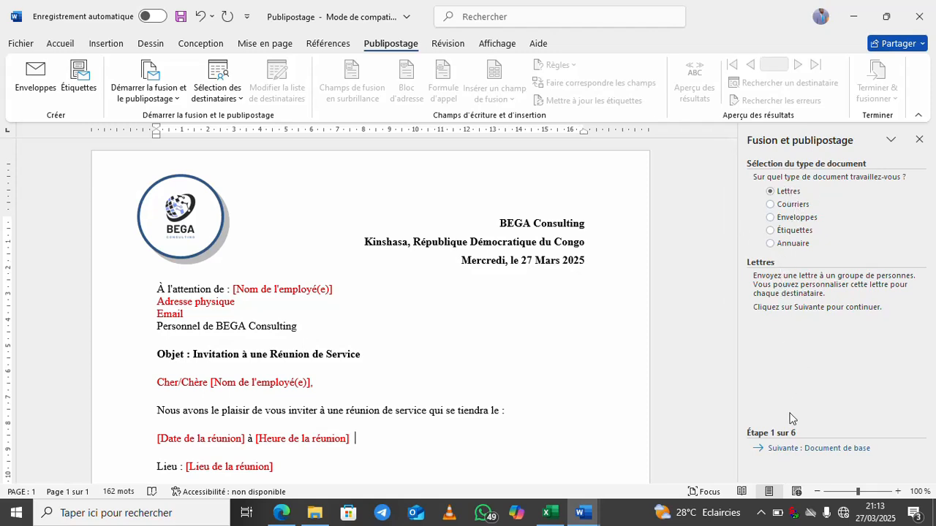
left_click(779, 453)
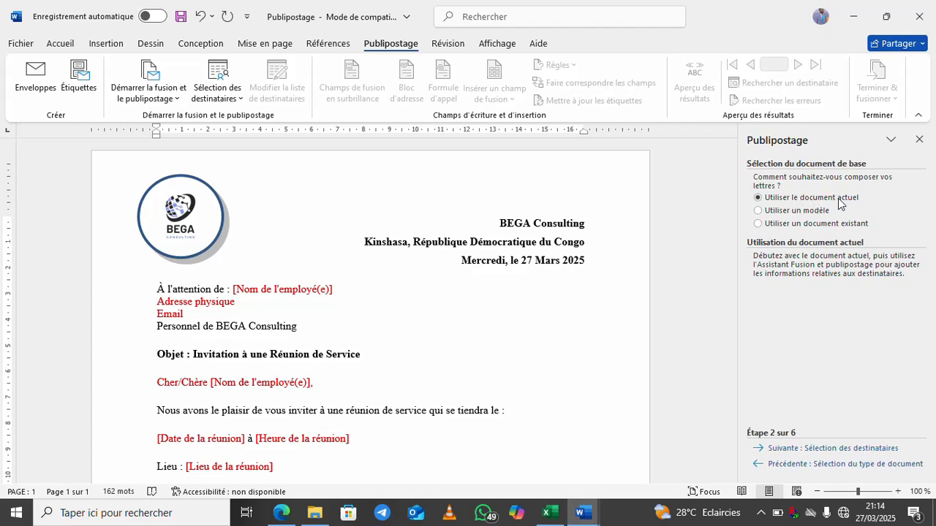
left_click(784, 449)
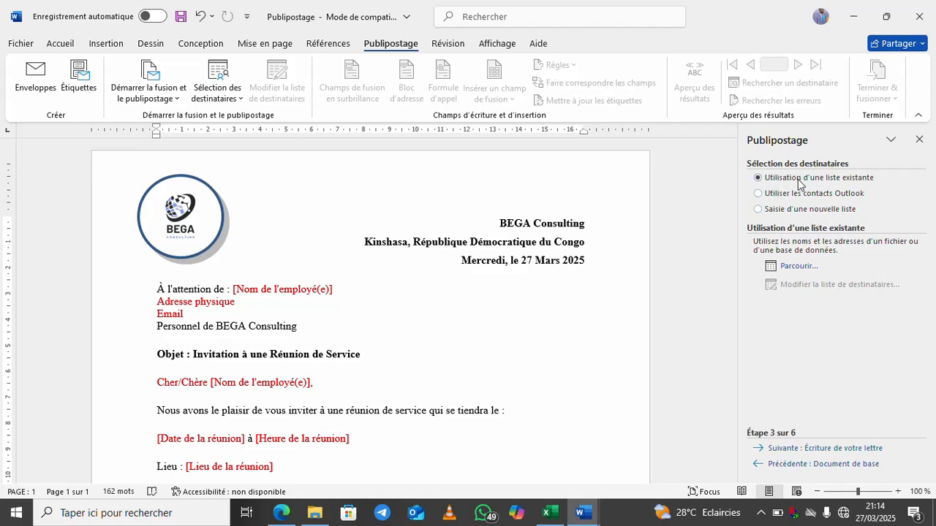
Close the Excel contact list and open Publipostage_Contacts_Congo from Bureautique - J3 Le 27-03-2025, under BEGA Consulting on the Bureau, as the recipient source
left_click(556, 519)
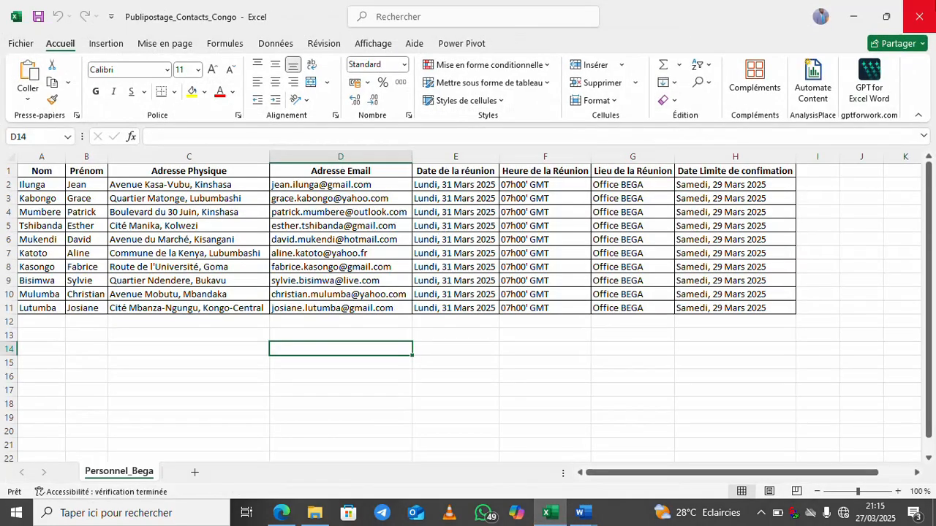
left_click(920, 16)
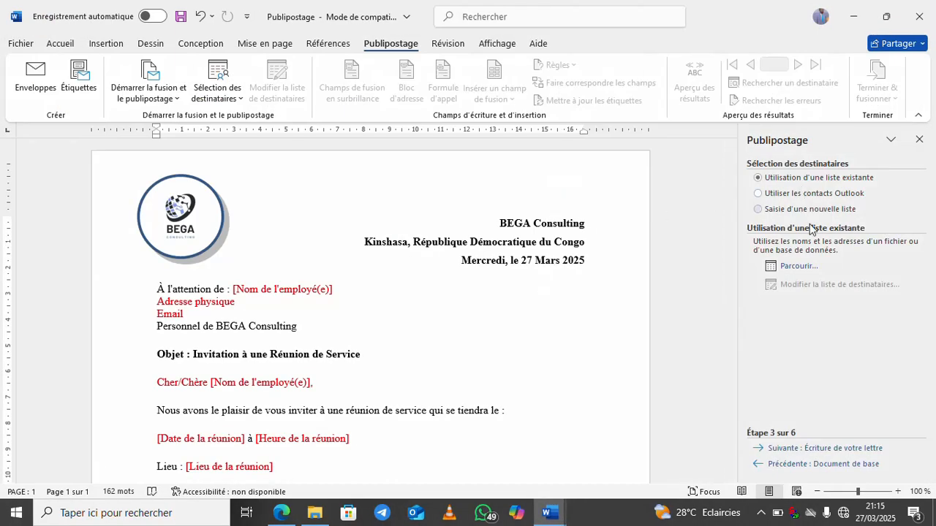
left_click(796, 268)
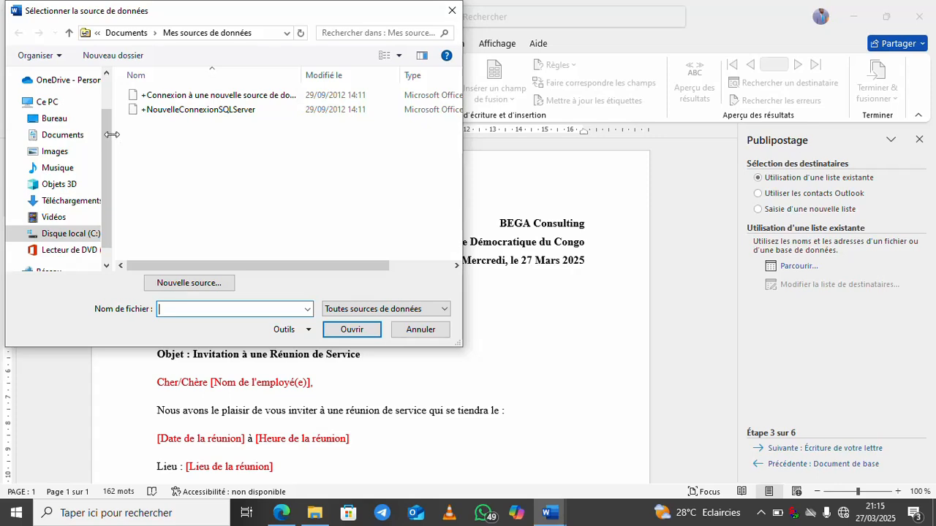
left_click(57, 126)
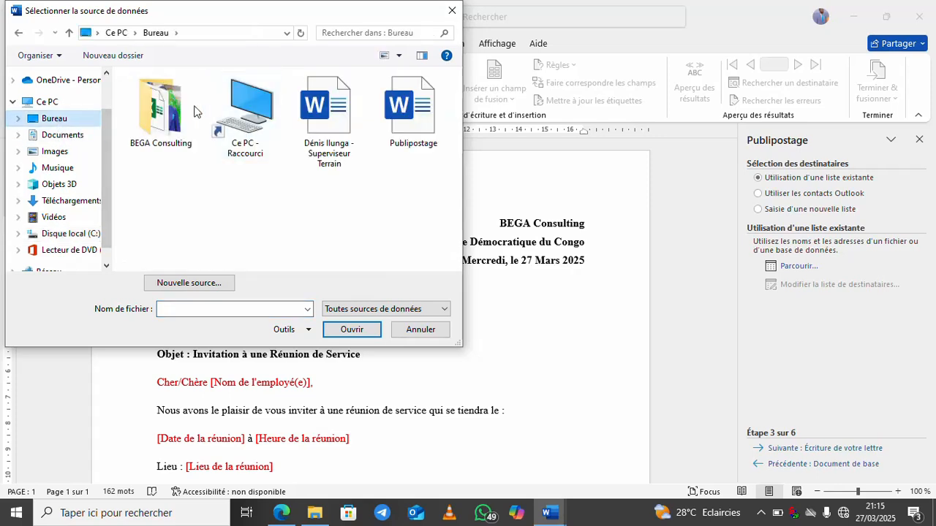
double_click(174, 110)
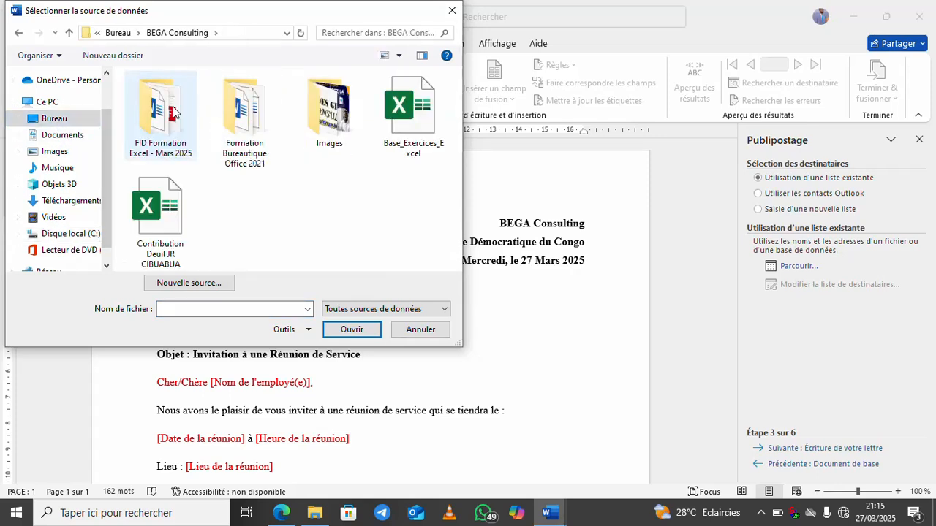
double_click(231, 117)
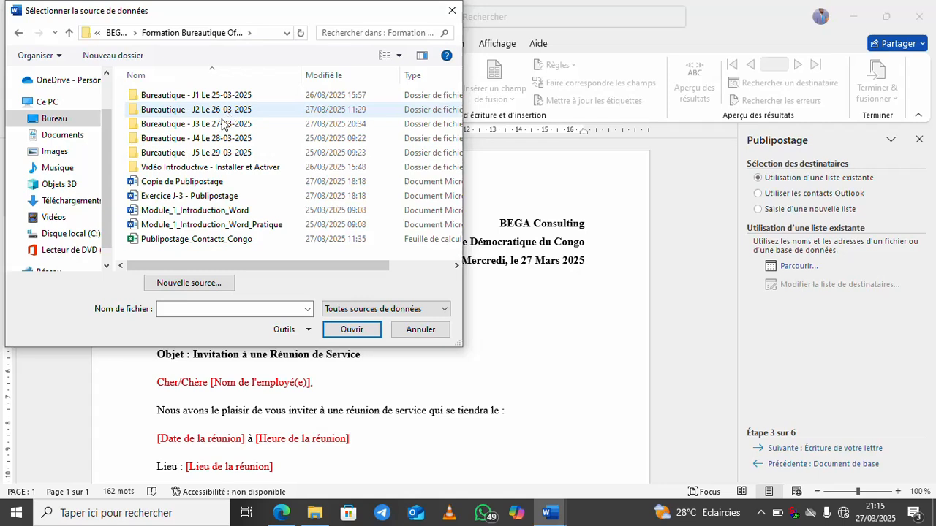
double_click(208, 125)
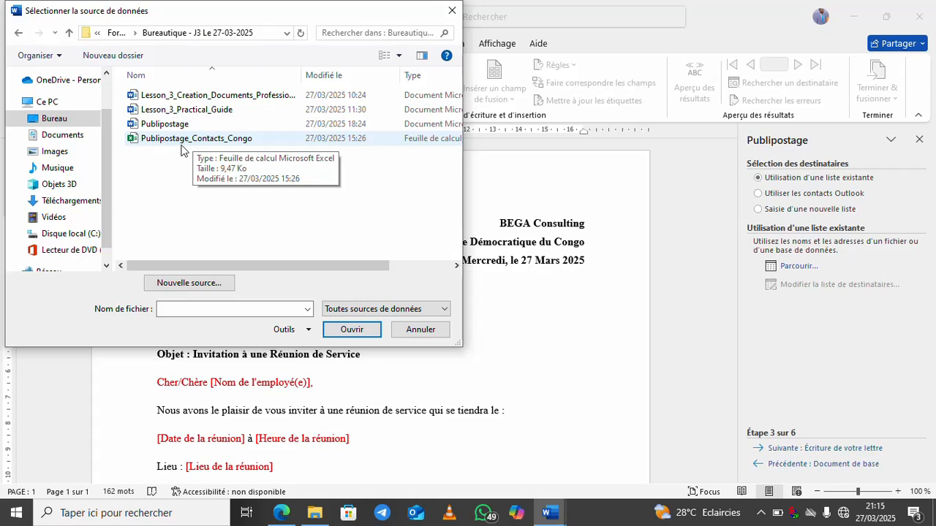
left_click(209, 143)
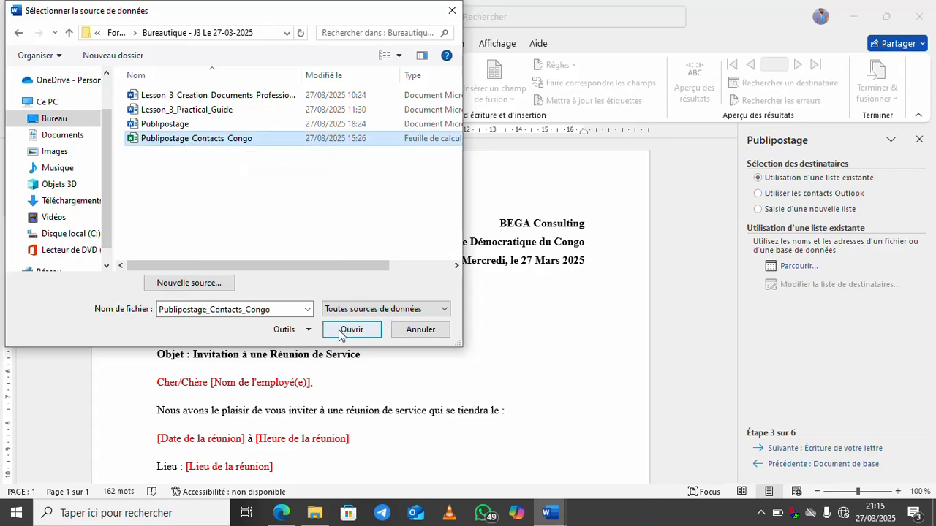
left_click(166, 128)
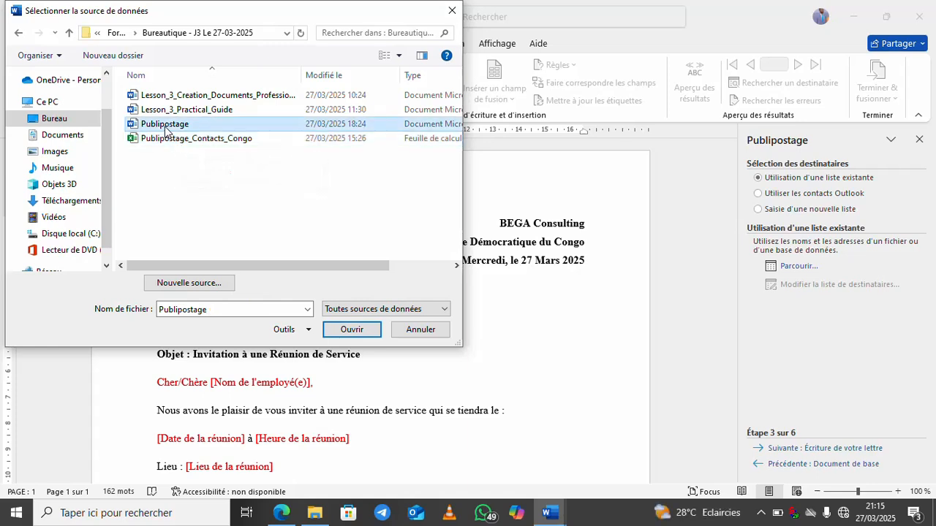
left_click(183, 140)
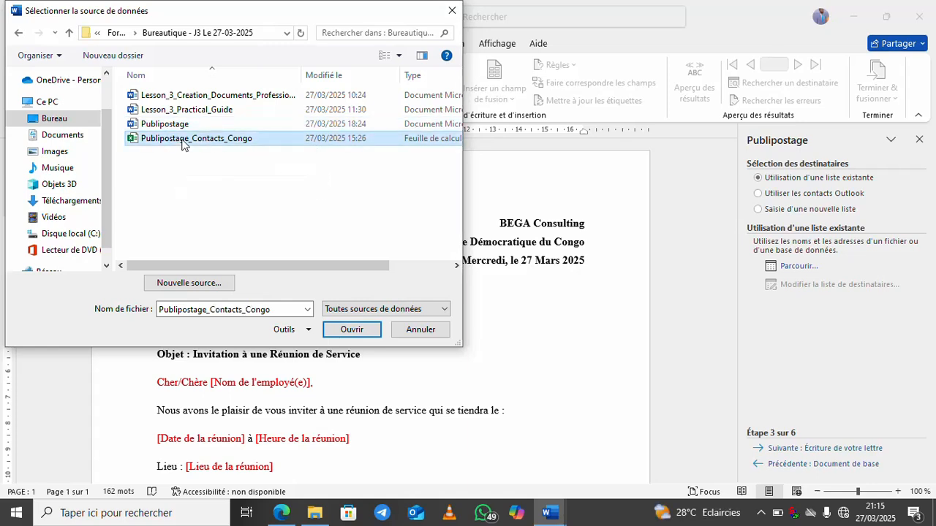
left_click(352, 330)
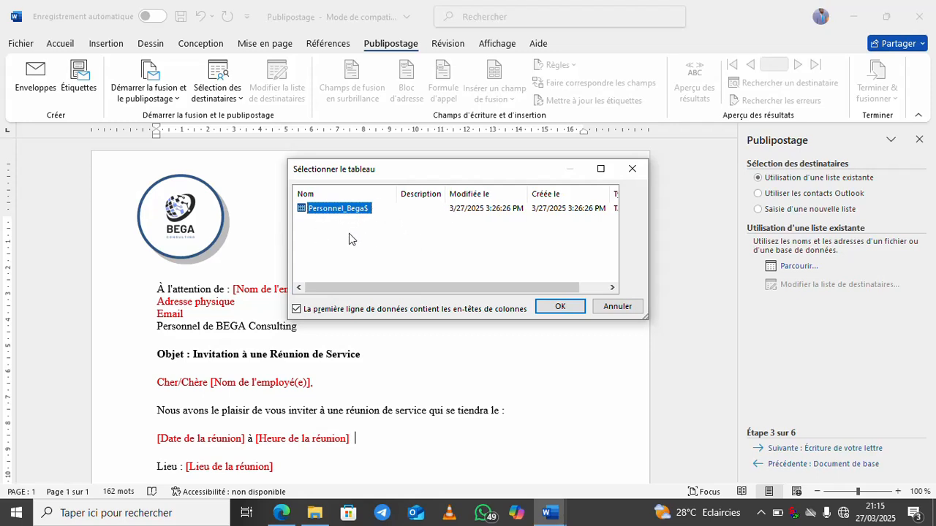
Accept the Personnel_Bega$ table with first-row headers and all its recipients, and advance the wizard to Écriture de votre lettre
left_click(560, 306)
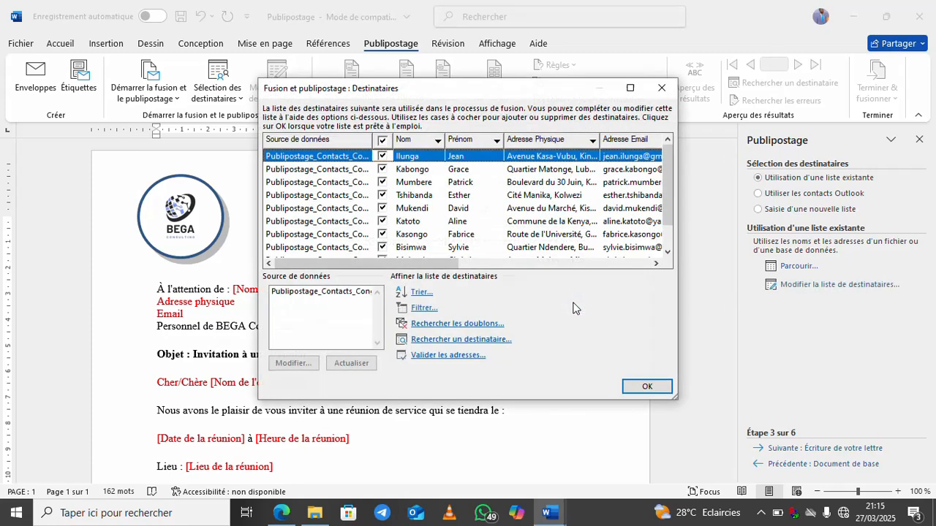
left_click_drag(423, 270, 479, 255)
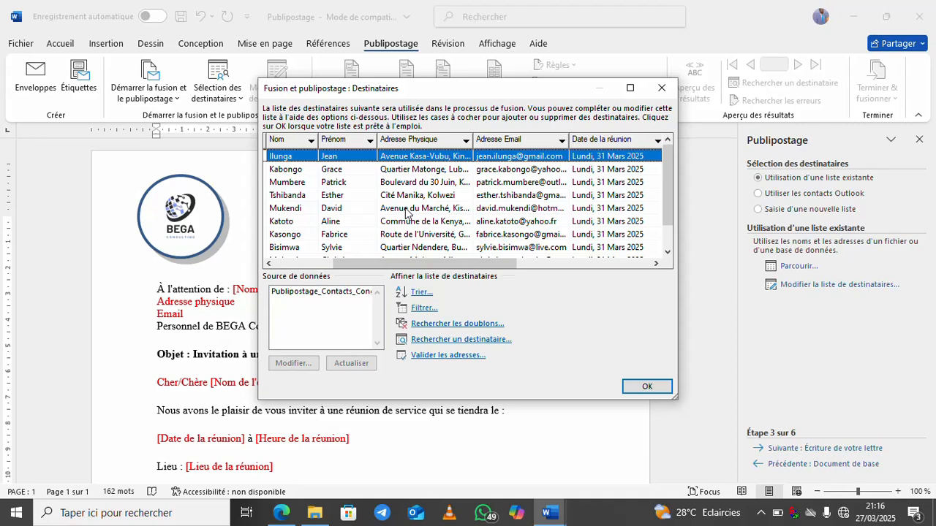
left_click(647, 388)
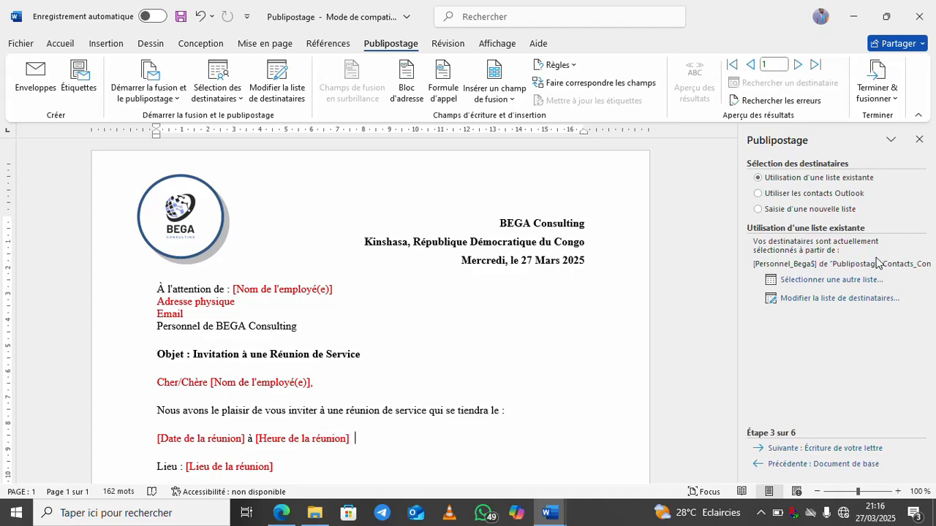
left_click(789, 449)
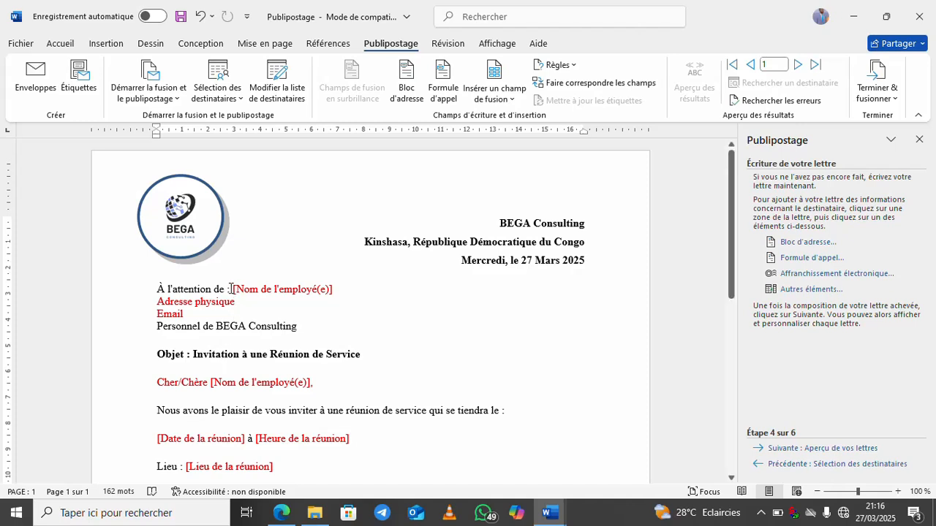
Delete the [Nom de l'employé(e)] placeholder after "À l'attention de :" and set the font colour there to standard blue
mouse_move(231, 288)
left_mouse_down()
mouse_move(333, 290)
mouse_move(232, 288)
left_mouse_up()
left_click(333, 290)
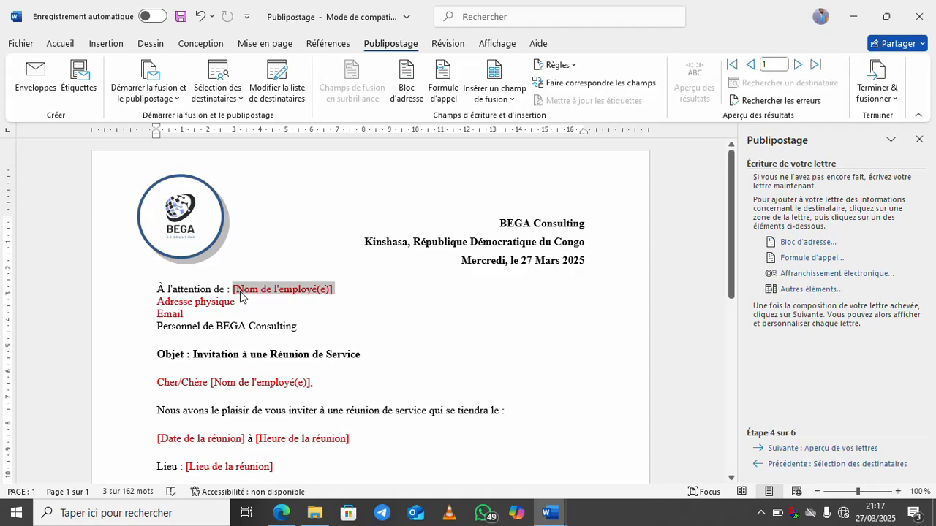
key("Delete")
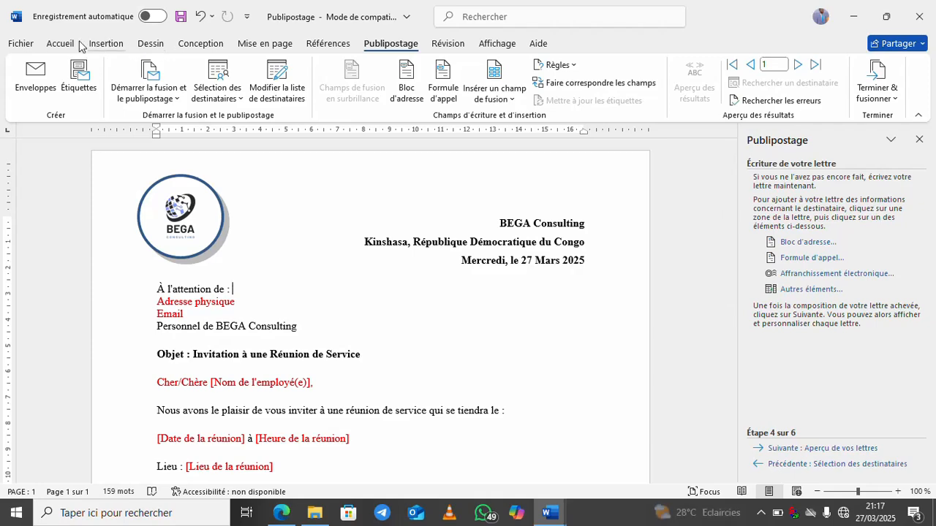
left_click(61, 44)
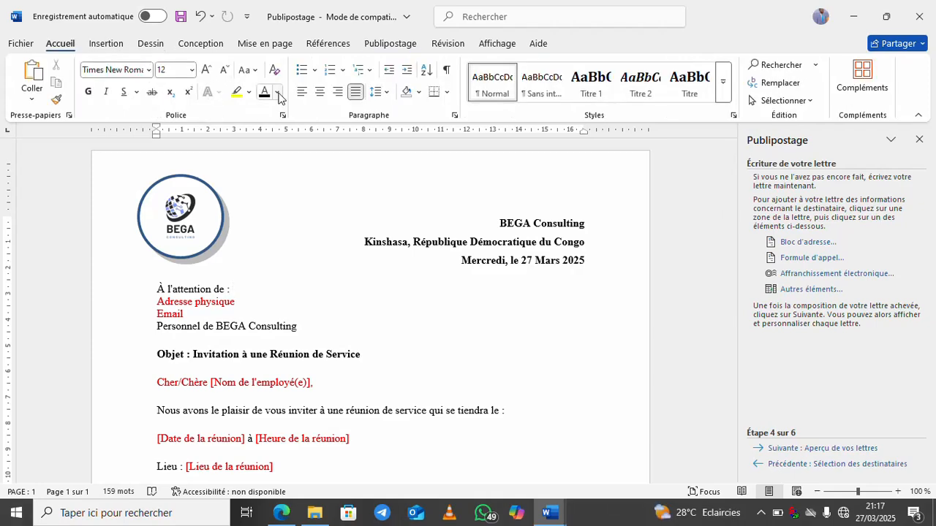
left_click(278, 92)
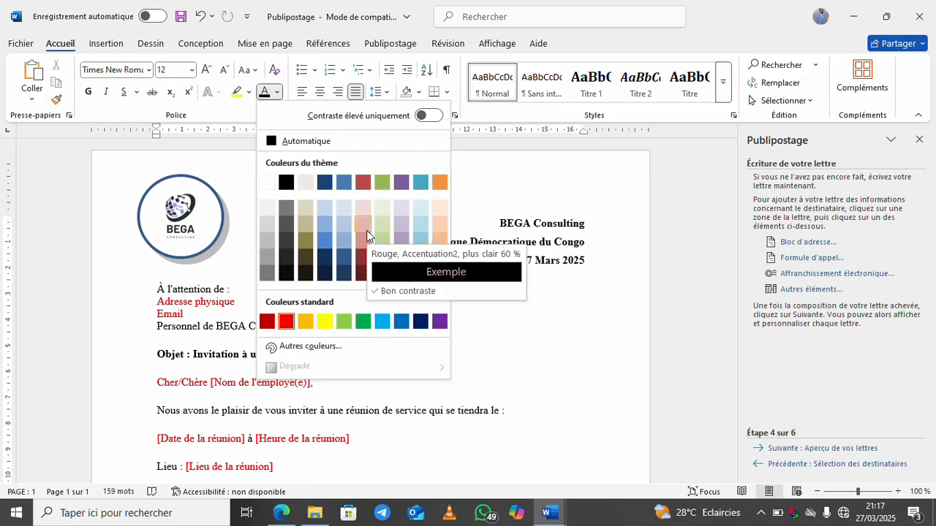
left_click(398, 321)
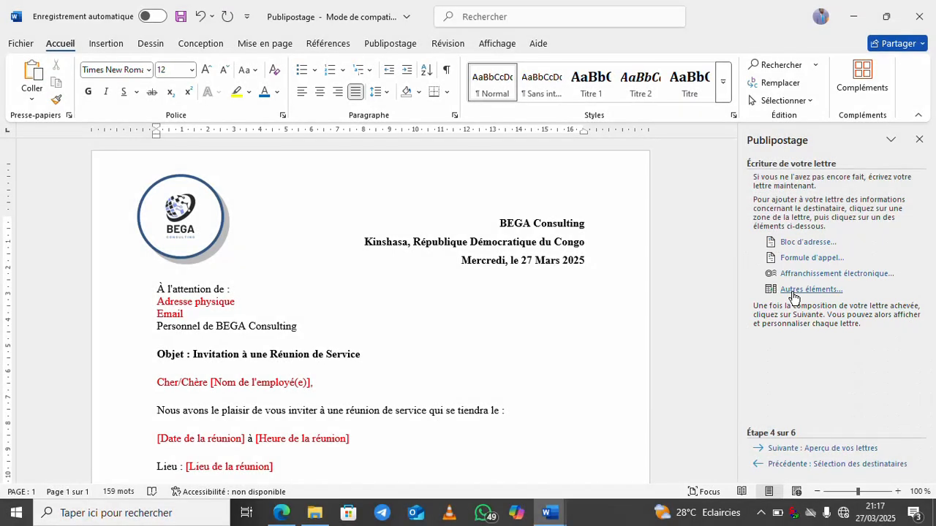
Insert the Prénom and Nom merge fields, separated by a space, after "À l'attention de :"
left_click(793, 294)
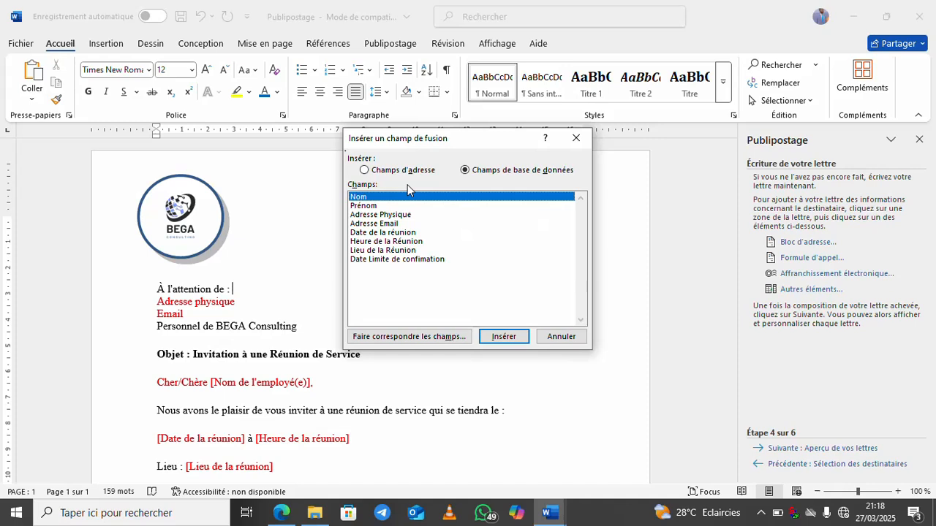
left_click(365, 207)
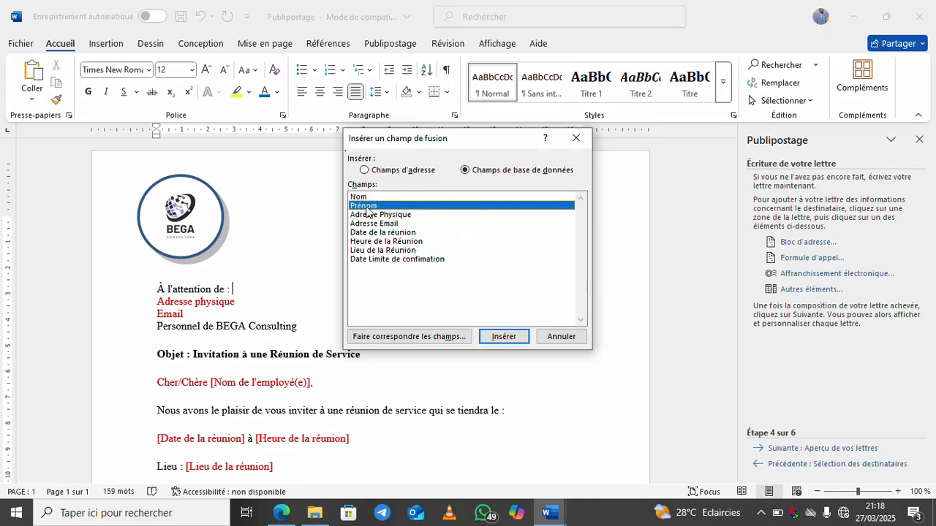
left_click(511, 339)
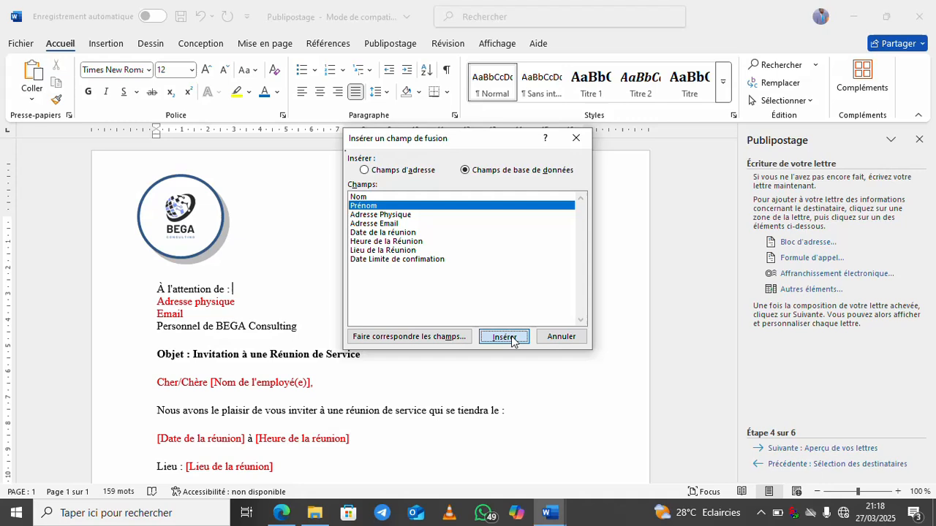
left_click(560, 338)
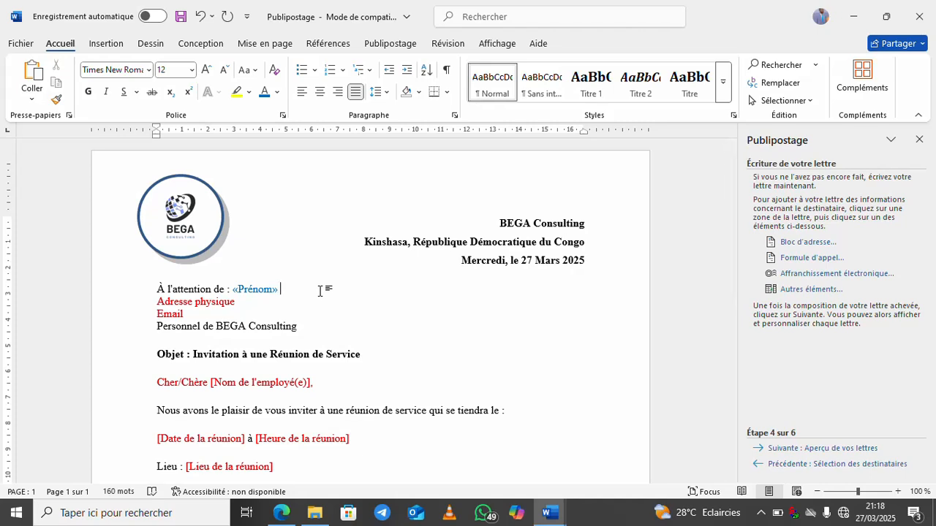
left_click(786, 291)
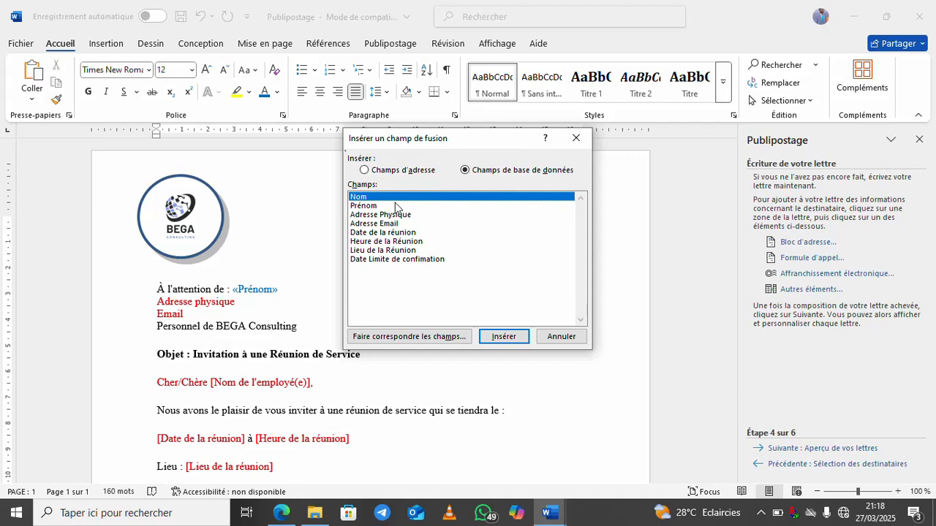
left_click(512, 337)
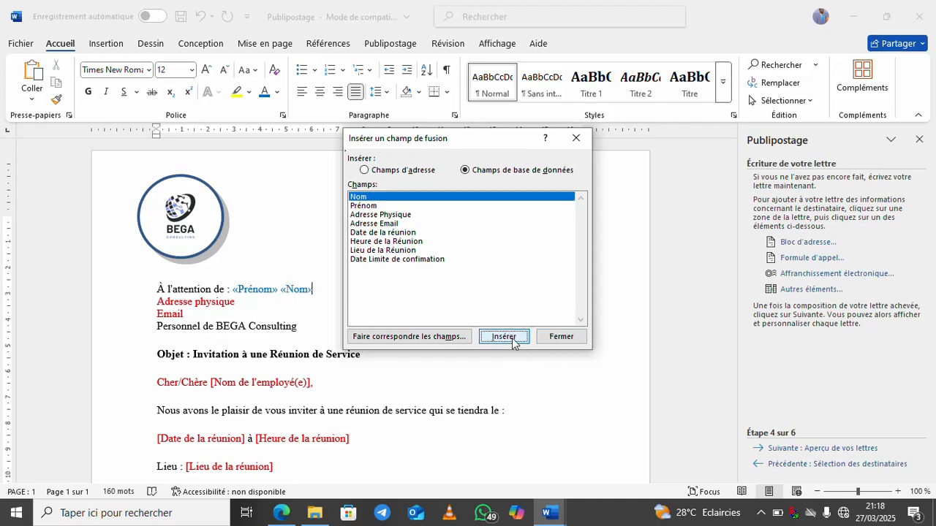
left_click(553, 338)
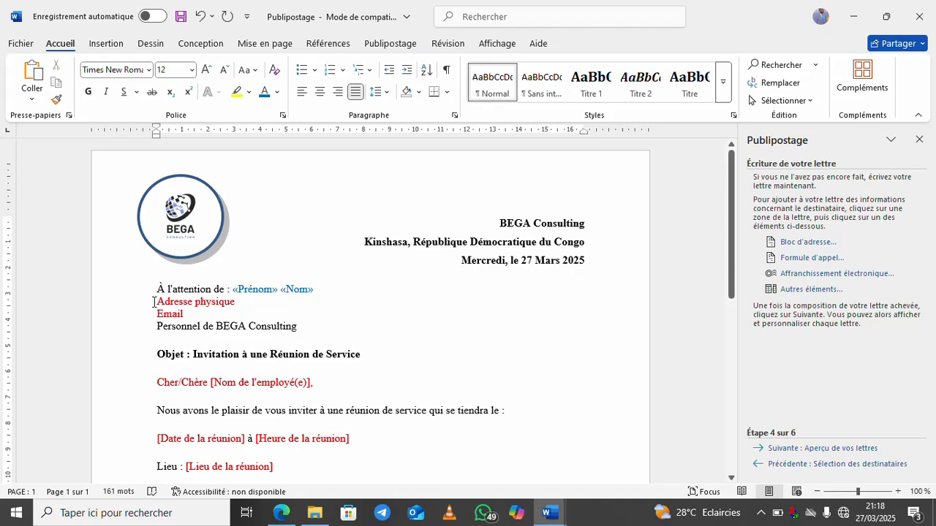
Replace the "Adresse physique" placeholder under the recipient's name with the Adresse Physique merge field
left_click_drag(154, 302, 233, 302)
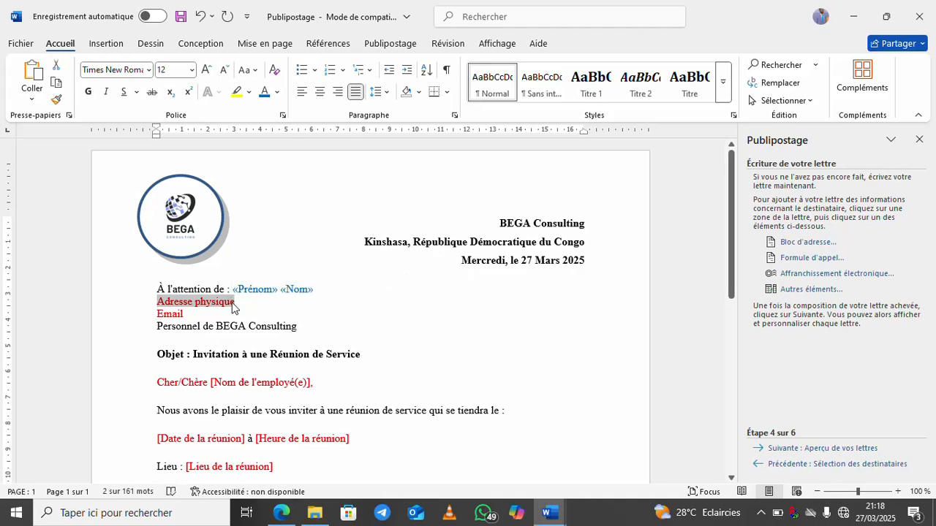
key("BackSpace")
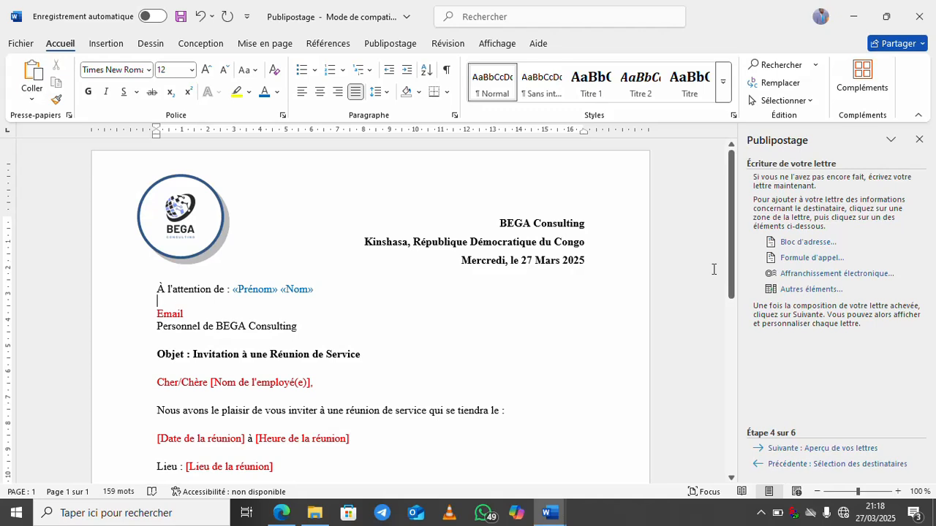
left_click(813, 291)
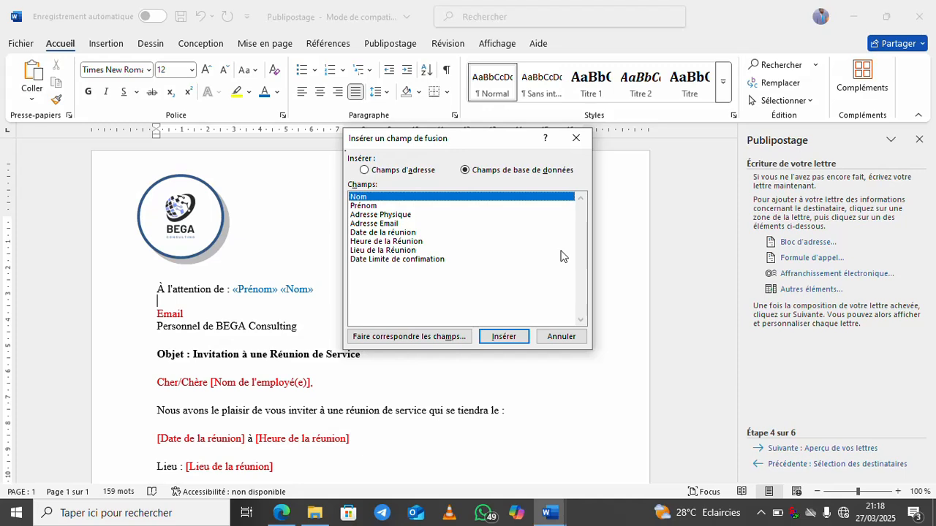
left_click(378, 215)
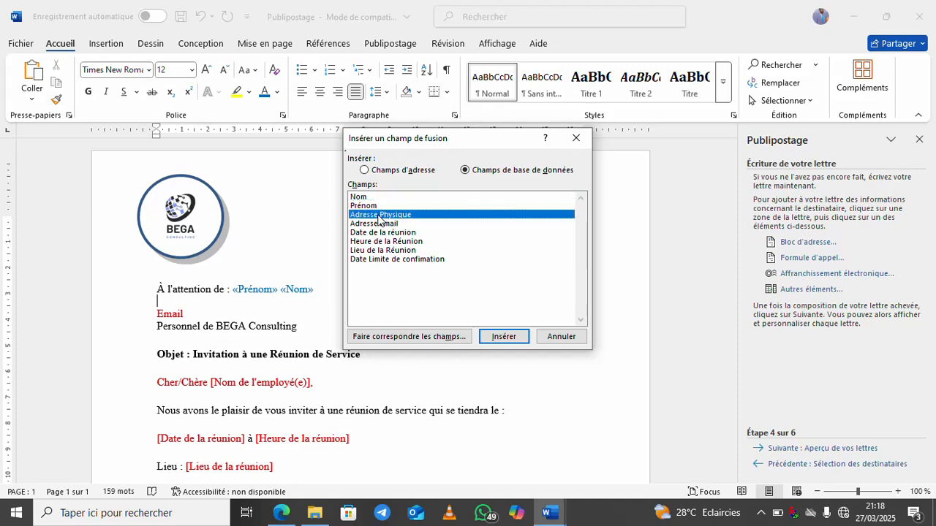
left_click(503, 336)
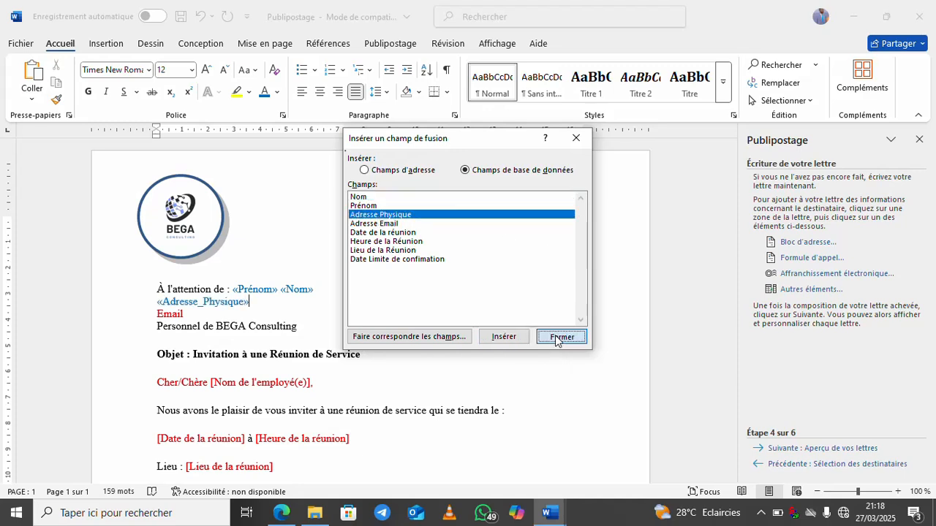
left_click(557, 335)
Replace the "Email" placeholder under the physical address with the Adresse Email merge field
left_click(157, 314)
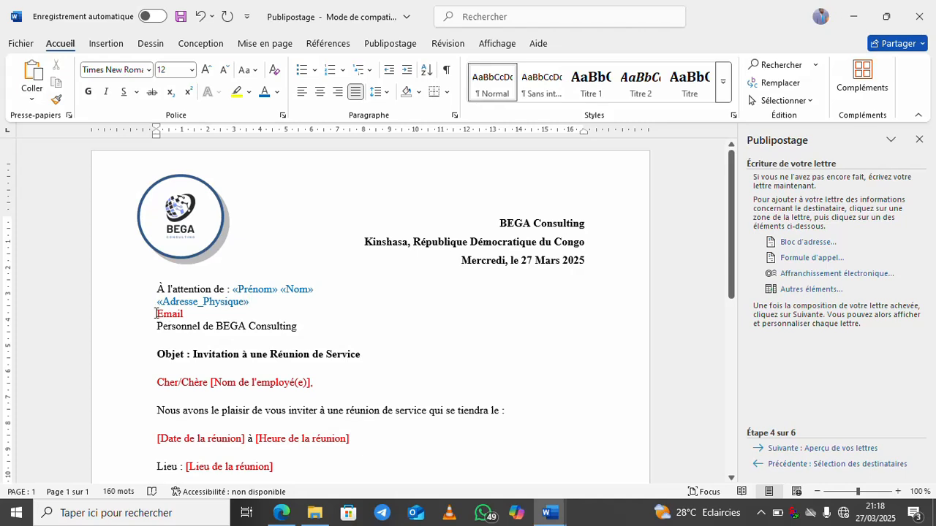
double_click(181, 312)
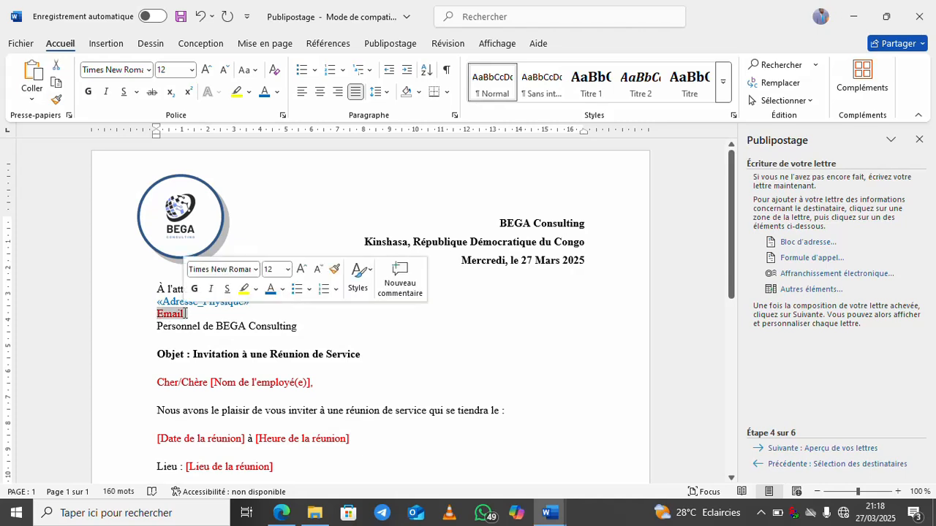
key("Delete")
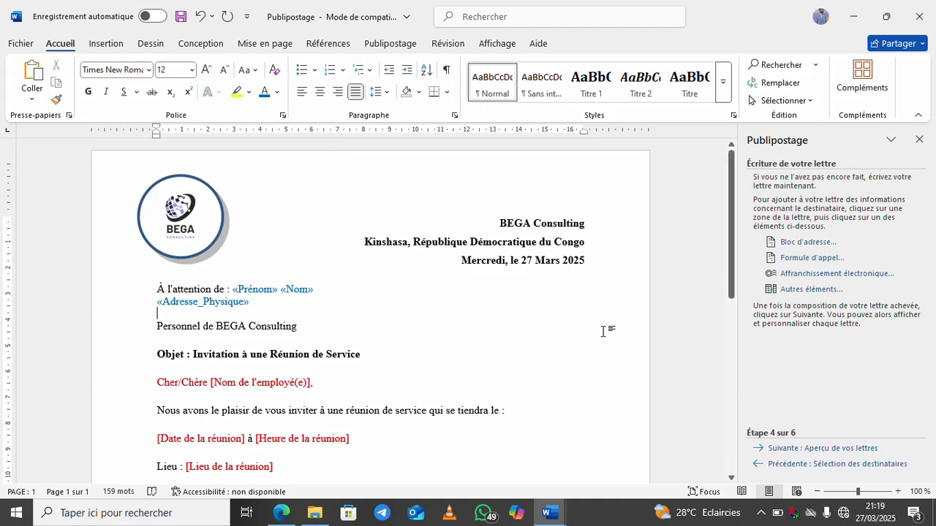
left_click(800, 291)
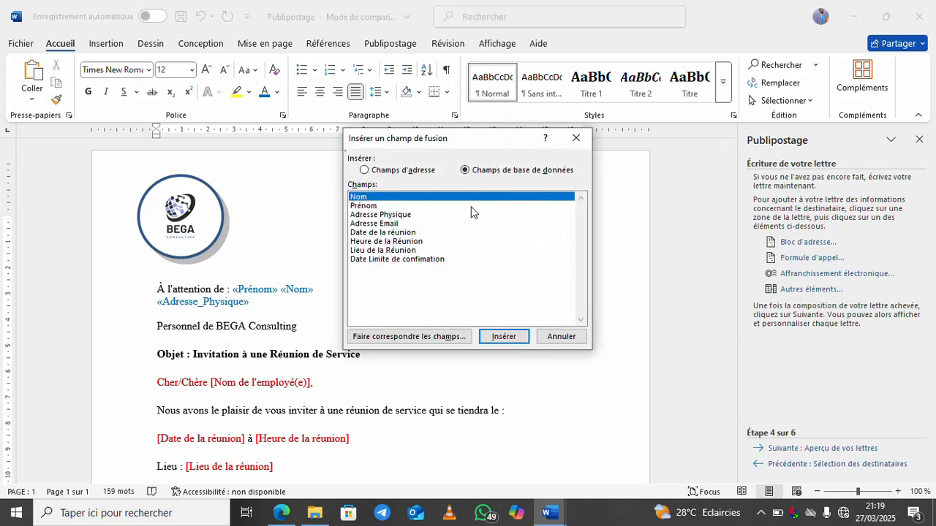
left_click(396, 223)
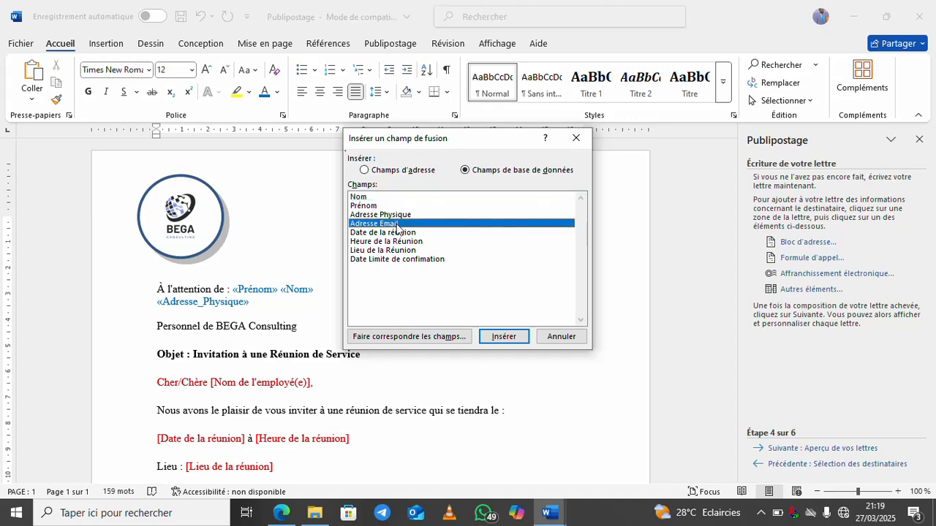
left_click(504, 338)
left_click(561, 338)
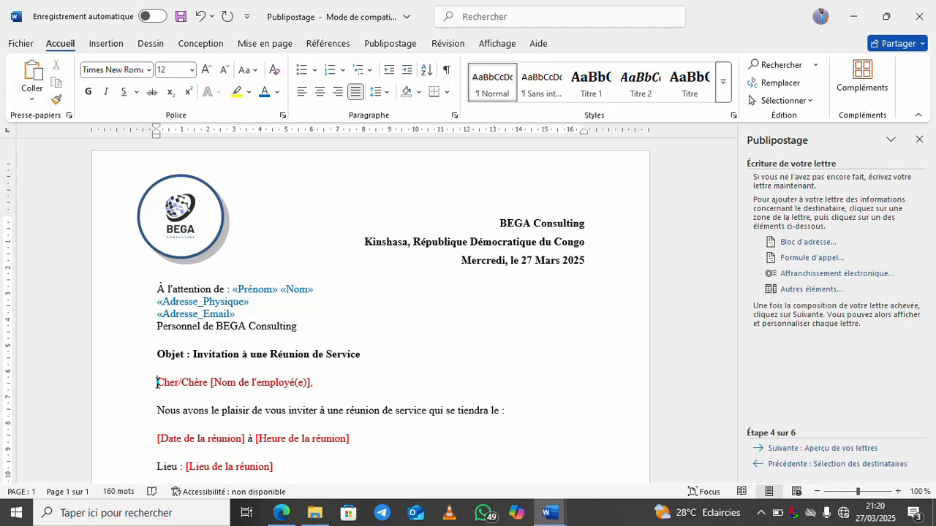
Replace "Cher/Chère [Nom de l'employé(e)]" before the comma with a Formule d'appel field using "Cher" and "Madame, Monsieur," for invalid names
left_click_drag(156, 380, 313, 389)
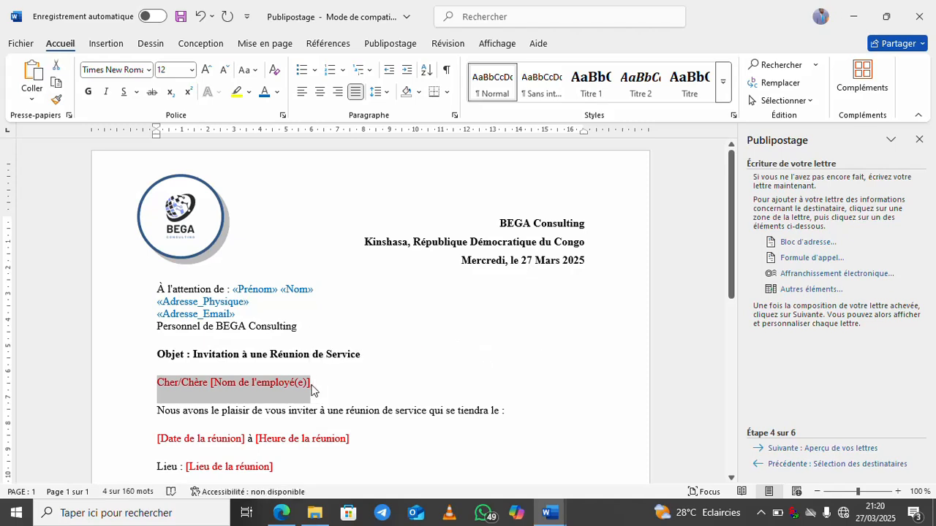
key("Delete")
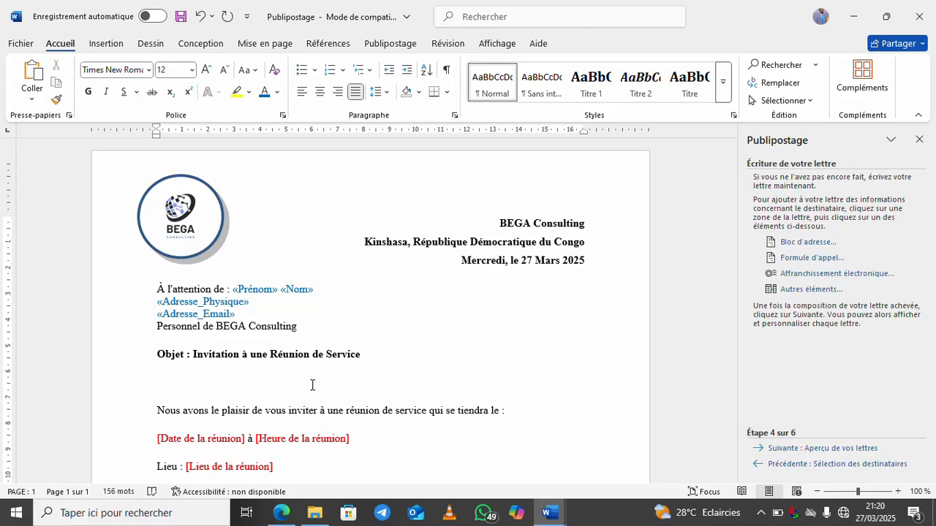
key("shift+Right")
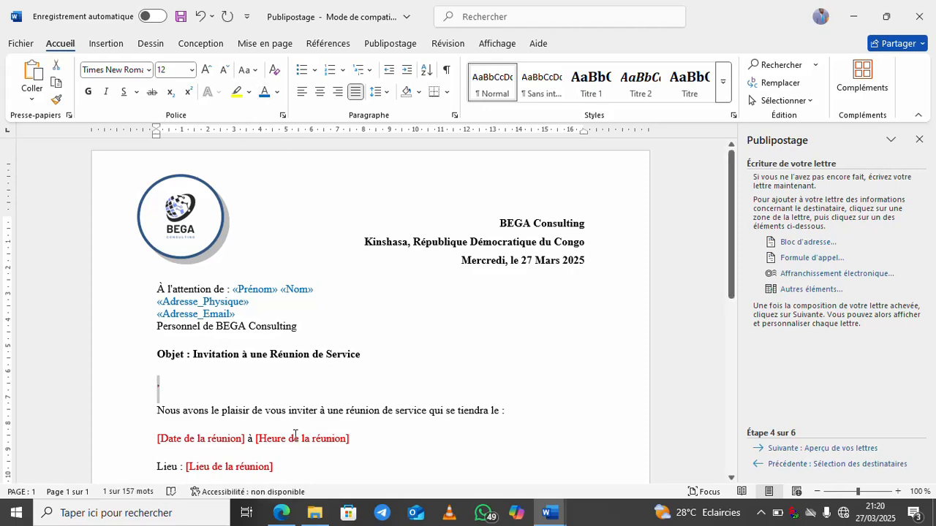
key("Left")
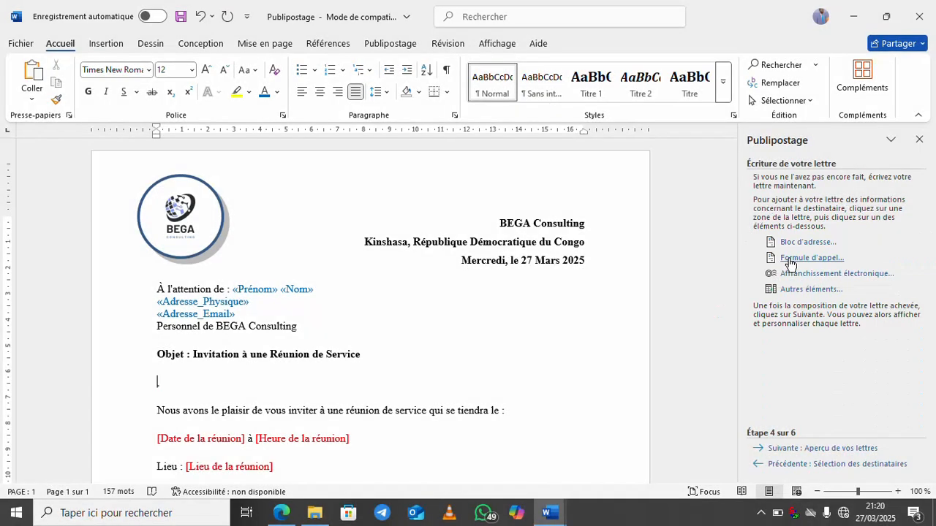
left_click(790, 260)
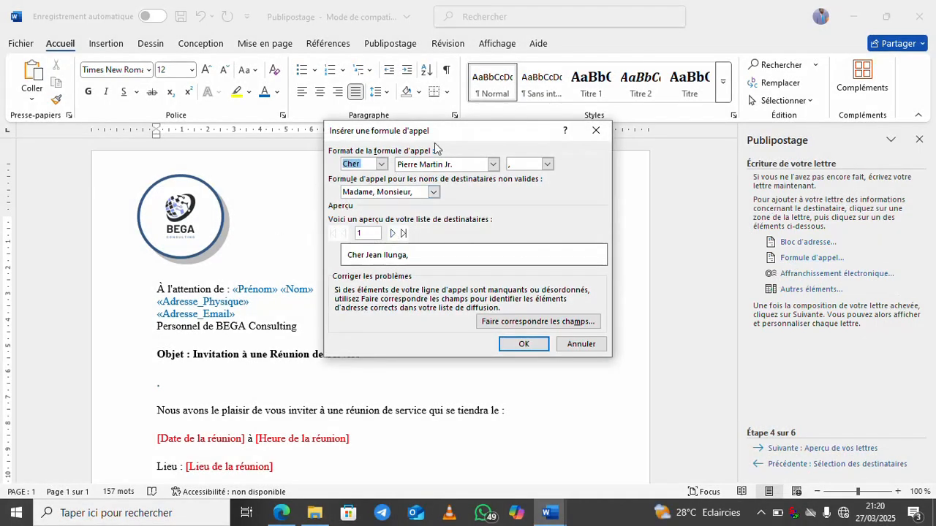
left_click(433, 193)
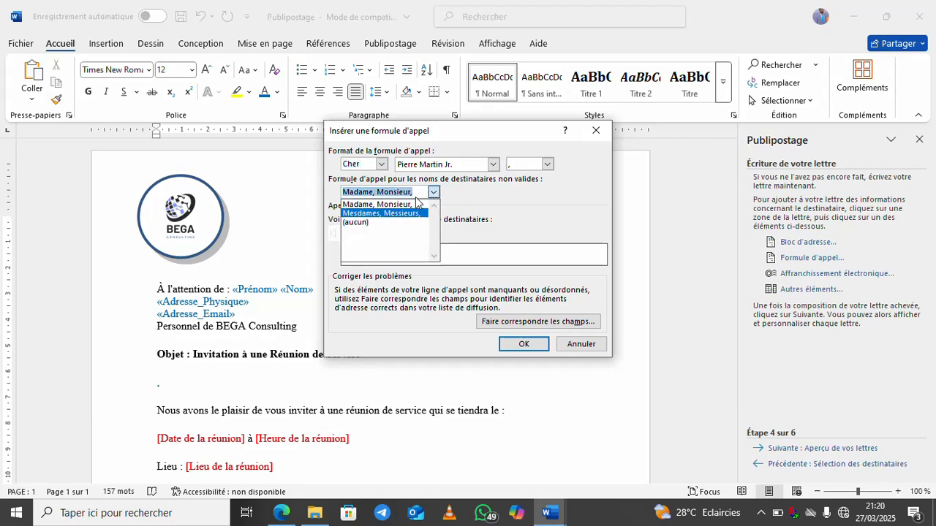
left_click(474, 198)
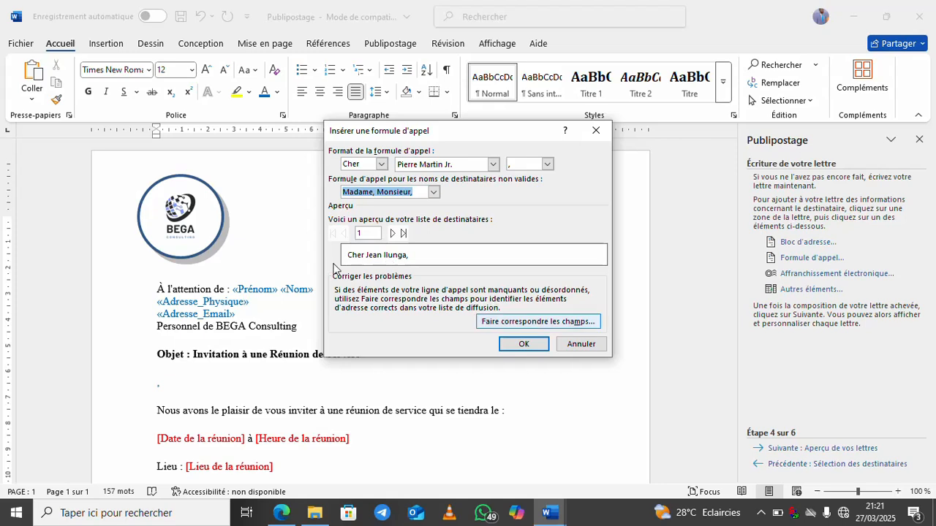
left_click(524, 345)
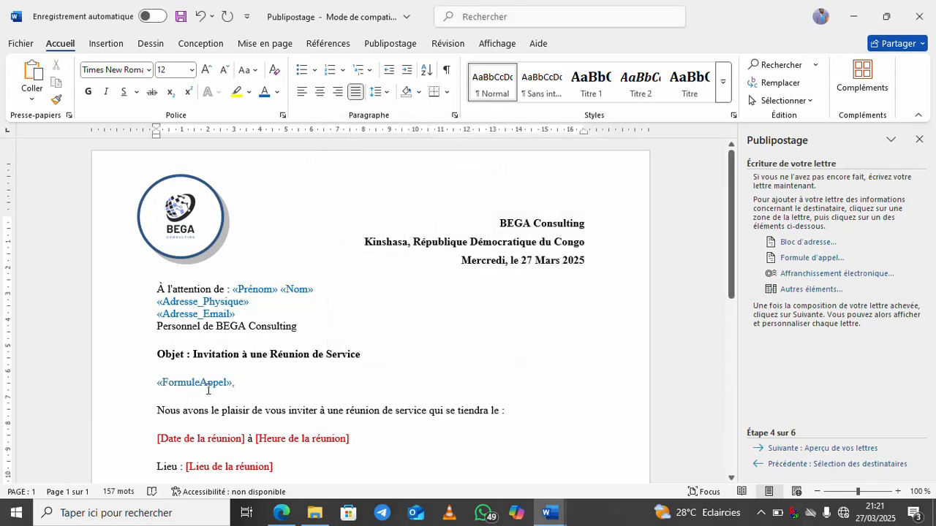
Replace the [Date de la réunion] placeholder with the Date de la réunion merge field
left_click_drag(158, 438, 245, 439)
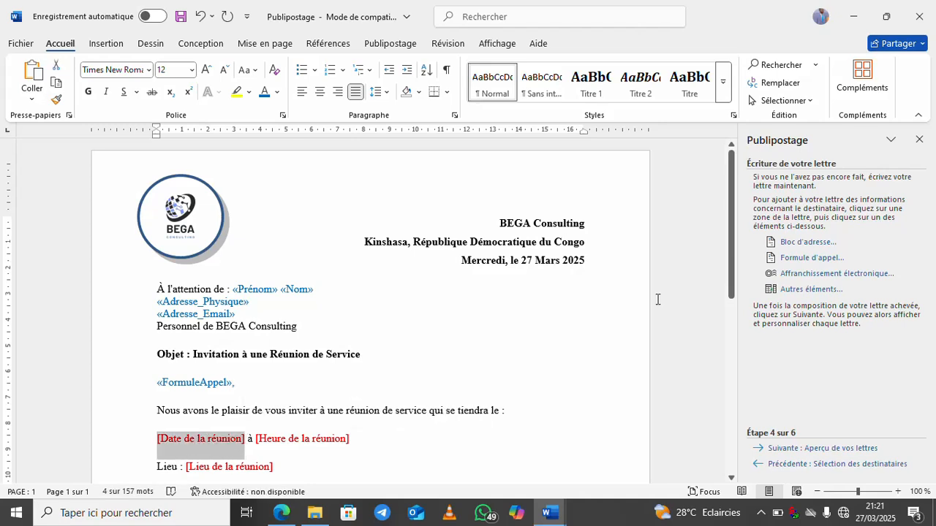
key("Delete")
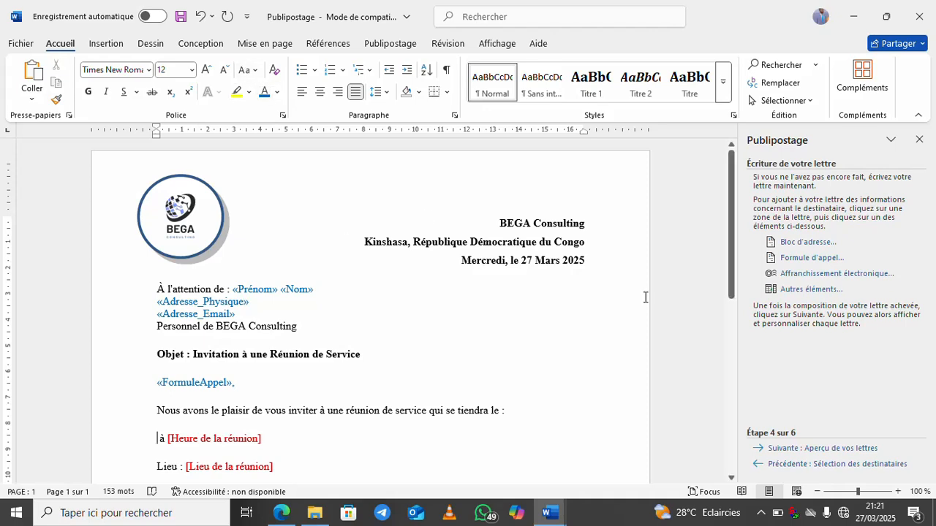
left_click(798, 291)
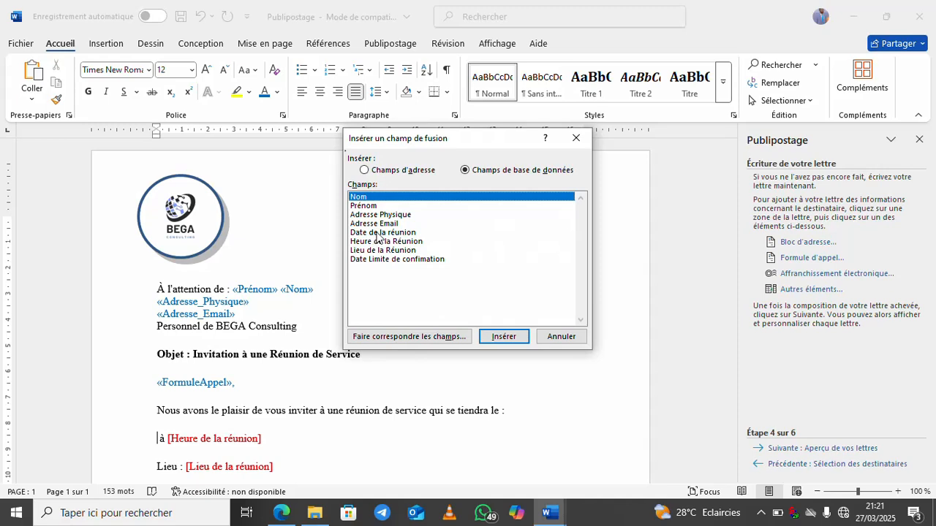
left_click(379, 233)
left_click(503, 337)
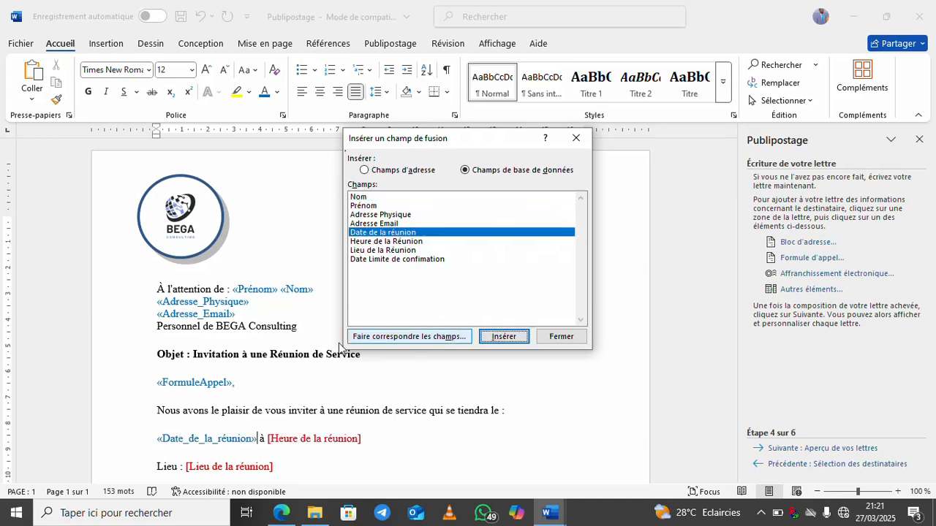
left_click(269, 439)
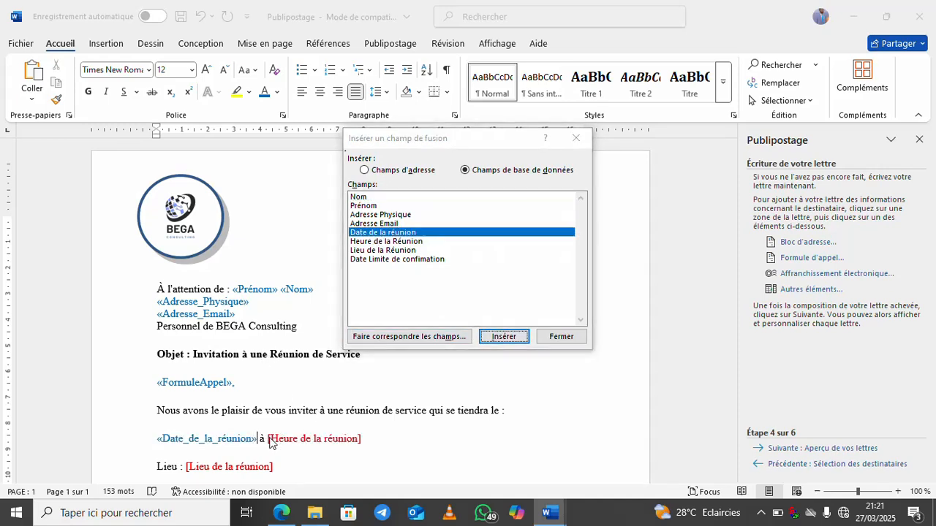
left_click(560, 337)
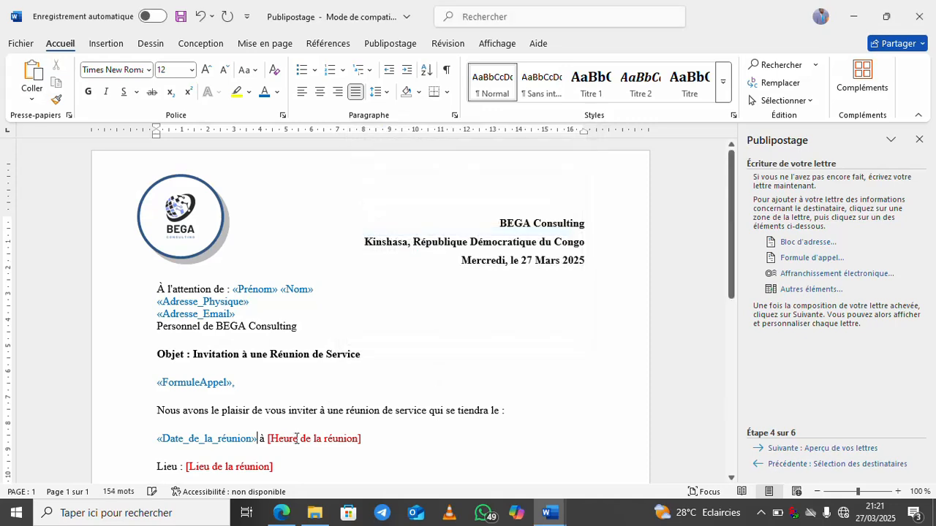
Replace the [Heure de la réunion] placeholder with the Heure de la Réunion merge field, retyping the "à" before it
left_click_drag(272, 438, 360, 439)
key("BackSpace")
key("BackSpace")
key("BackSpace")
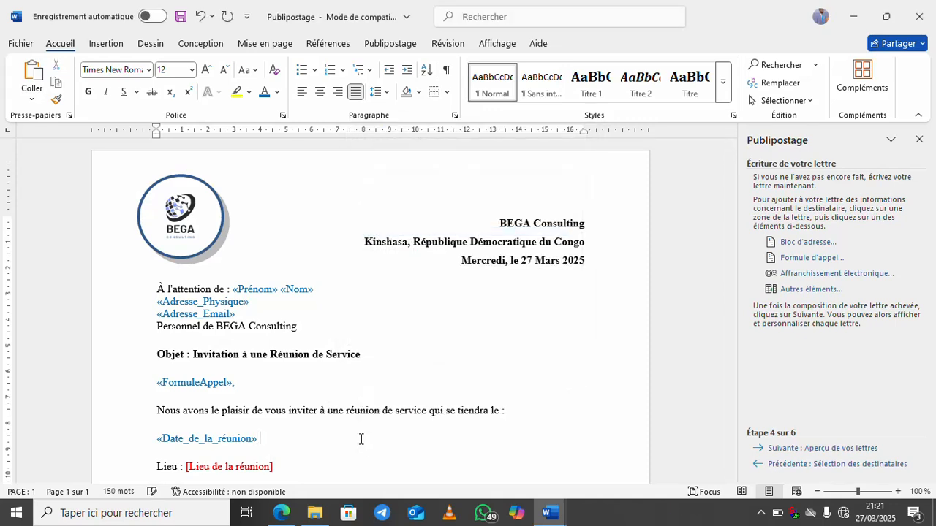
type("à")
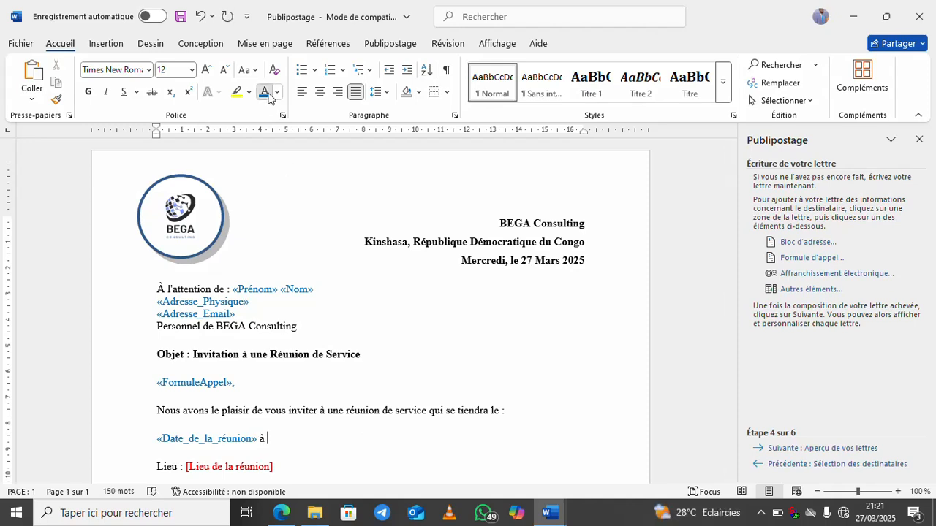
left_click(831, 289)
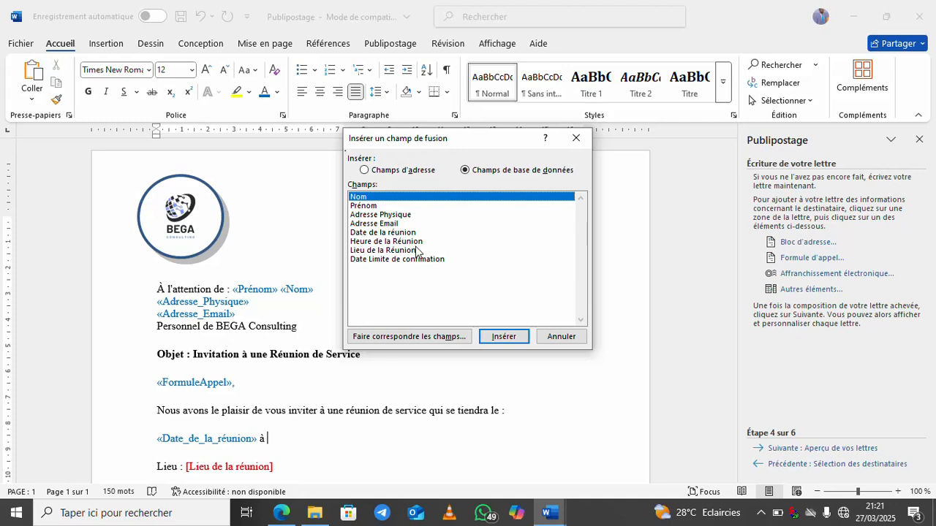
left_click(386, 241)
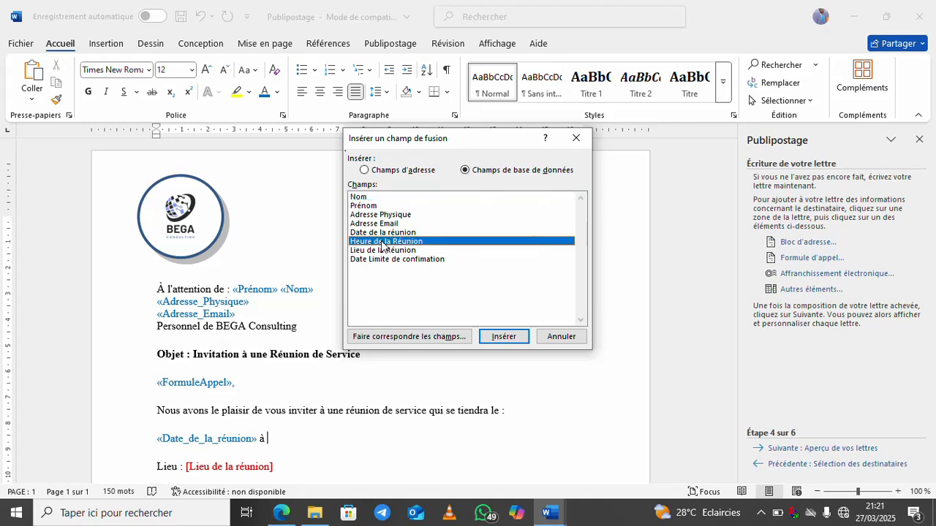
left_click(508, 338)
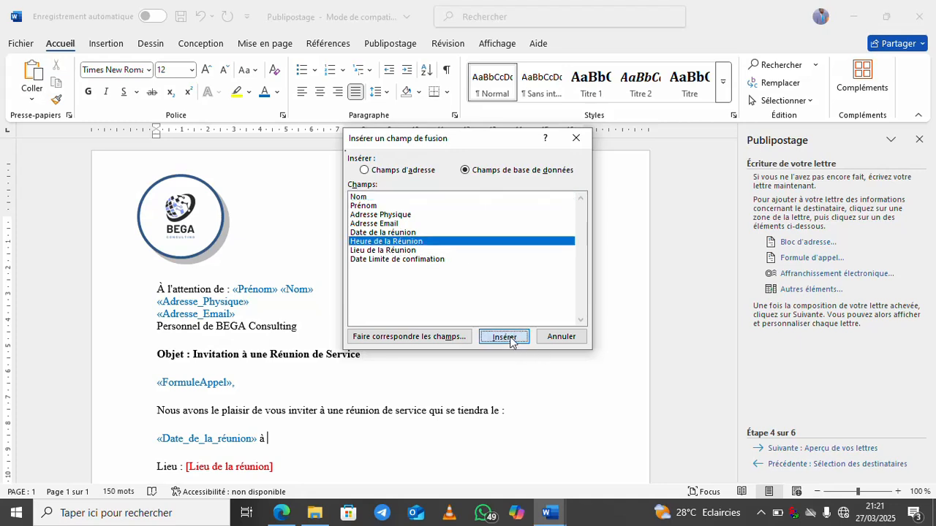
left_click(561, 342)
Replace the [Lieu de la réunion] placeholder after "Lieu :" with the Lieu de la Réunion merge field
left_click_drag(275, 466, 188, 465)
key("Delete")
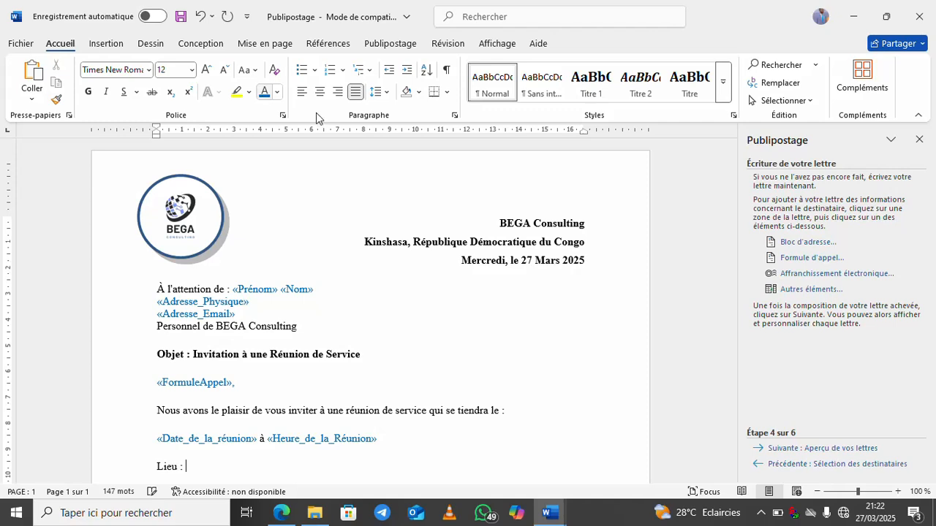
left_click(803, 290)
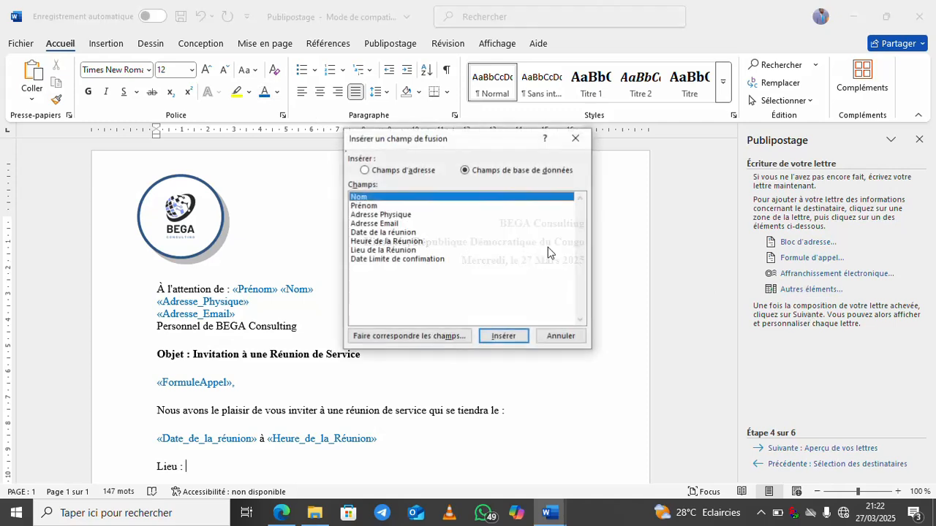
left_click(383, 250)
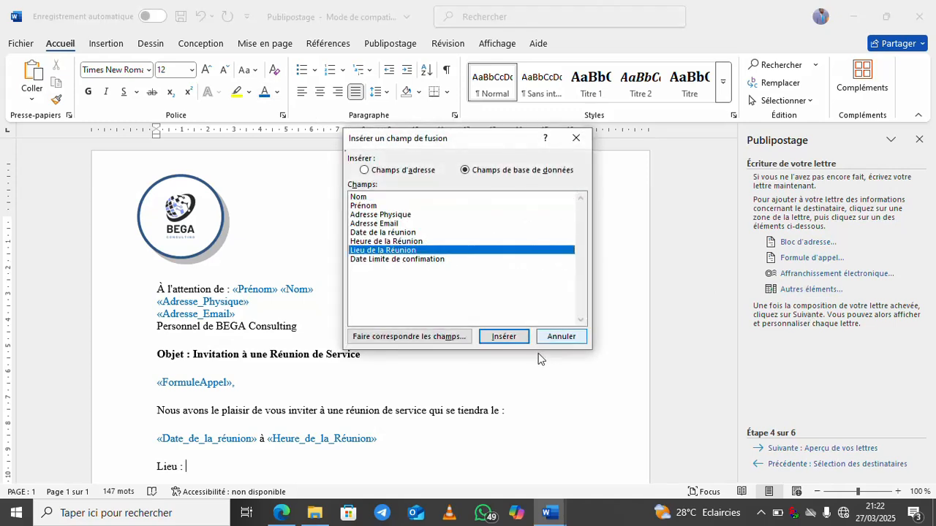
left_click(504, 336)
left_click(548, 338)
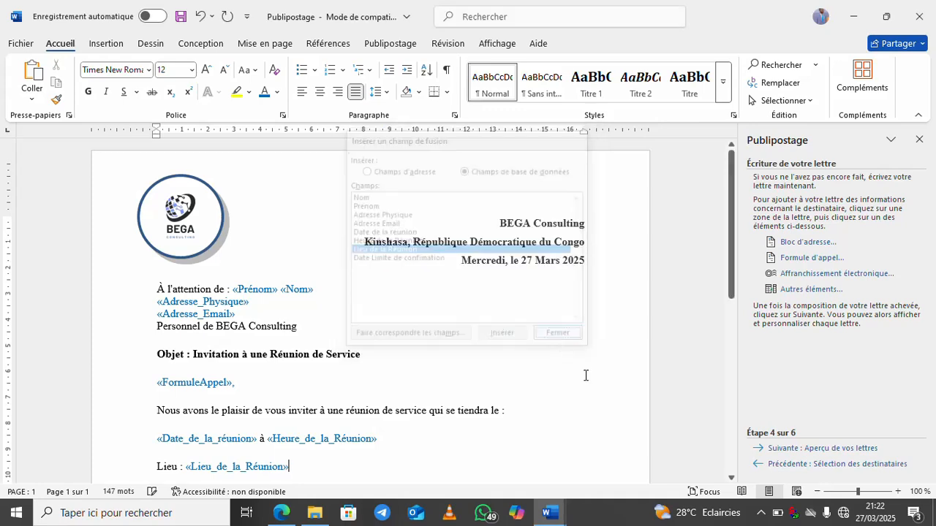
Replace the [Date limite de confirmation] placeholder after "au plus tard le" with the Date Limite de confimation merge field
left_click_drag(731, 302, 734, 372)
left_click_drag(739, 405, 739, 407)
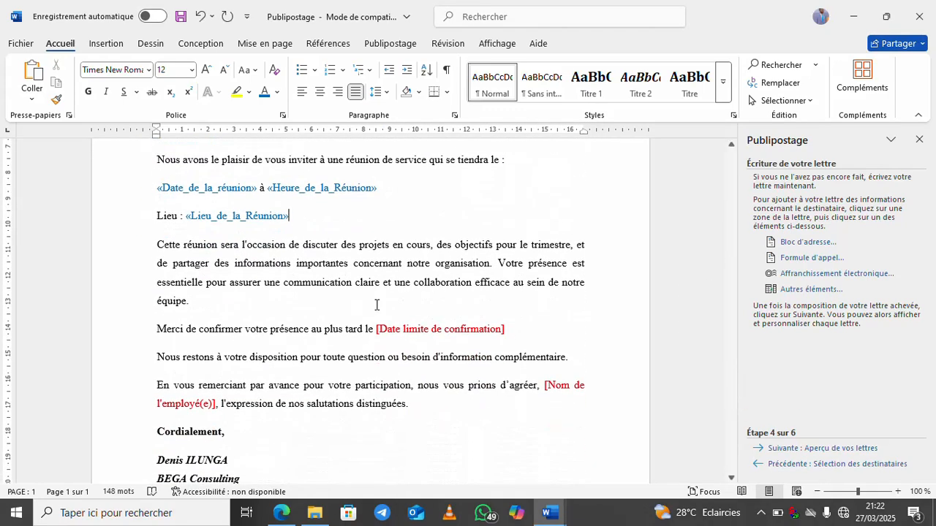
left_click_drag(376, 329, 505, 336)
key("Delete")
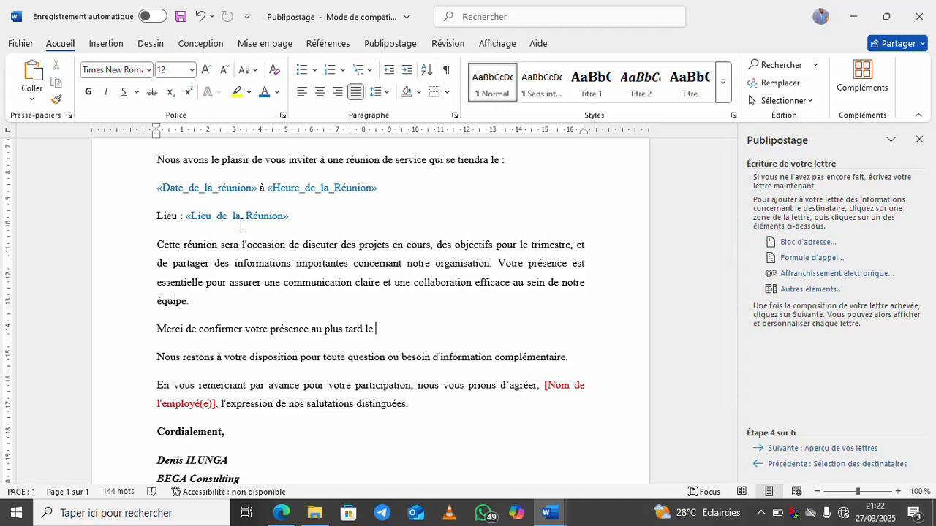
left_click(780, 289)
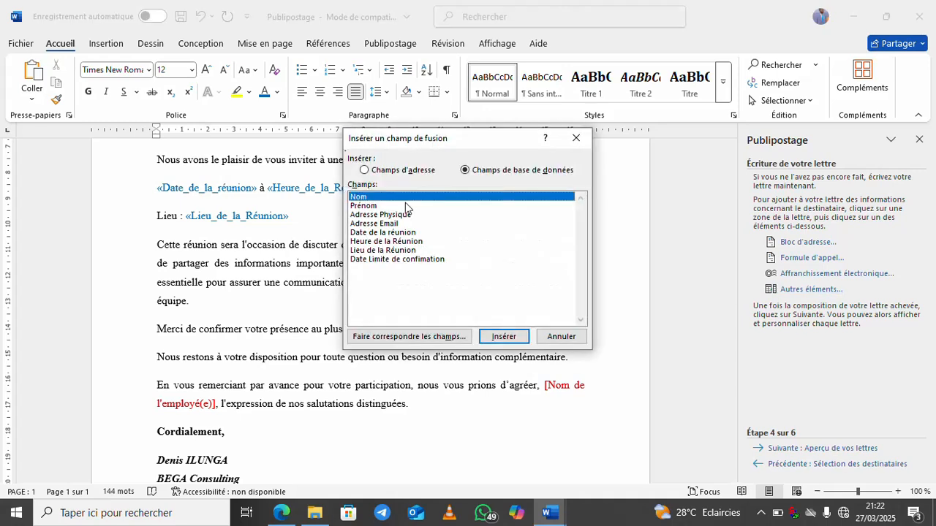
left_click(370, 260)
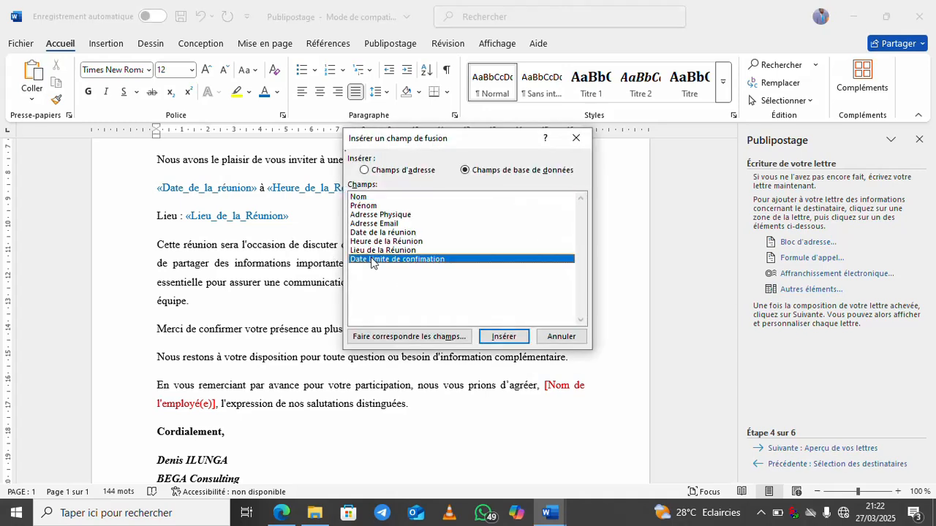
left_click(501, 337)
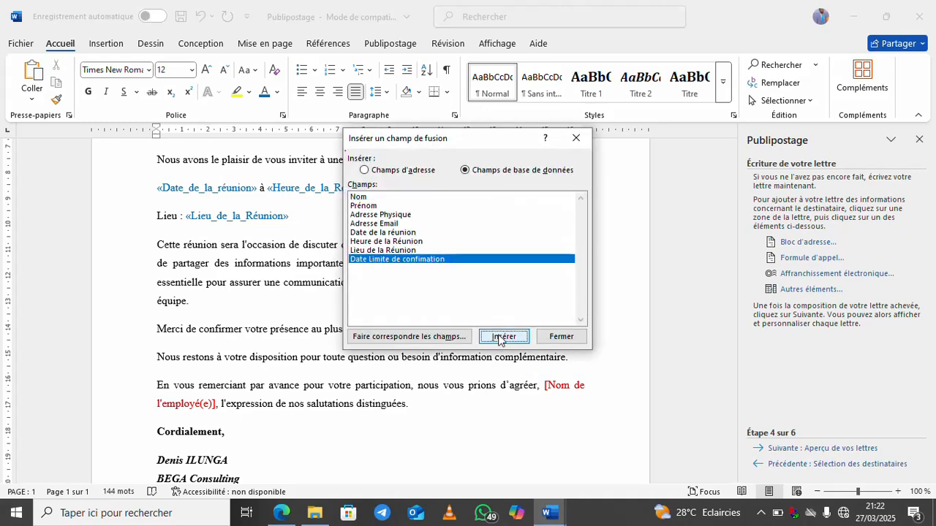
left_click(560, 337)
Colour the Date_Limite_de_confimation merge field blue
left_click_drag(524, 332, 378, 330)
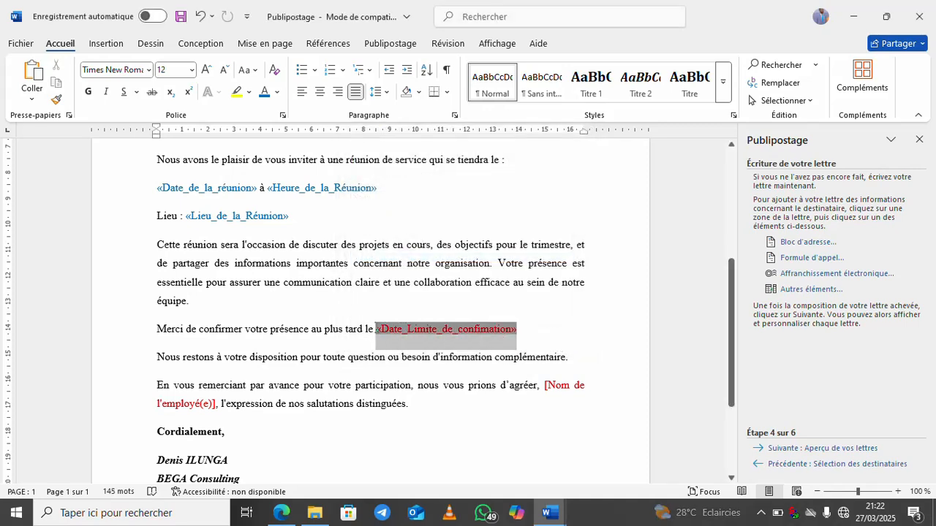
left_click(480, 365)
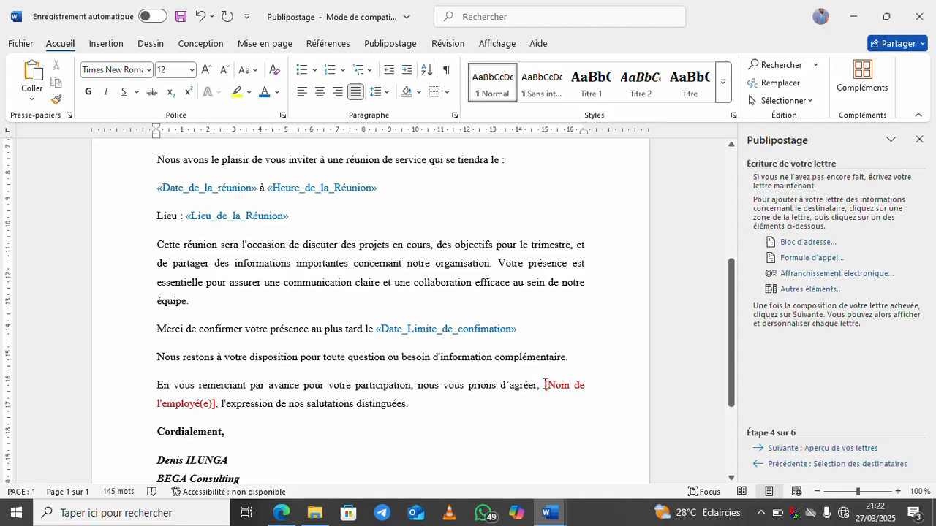
Replace the [Nom de l'employé(e)] placeholder in the closing sentence with the Prénom and Nom merge fields, separated by a space
left_click_drag(567, 387, 216, 404)
key("Delete")
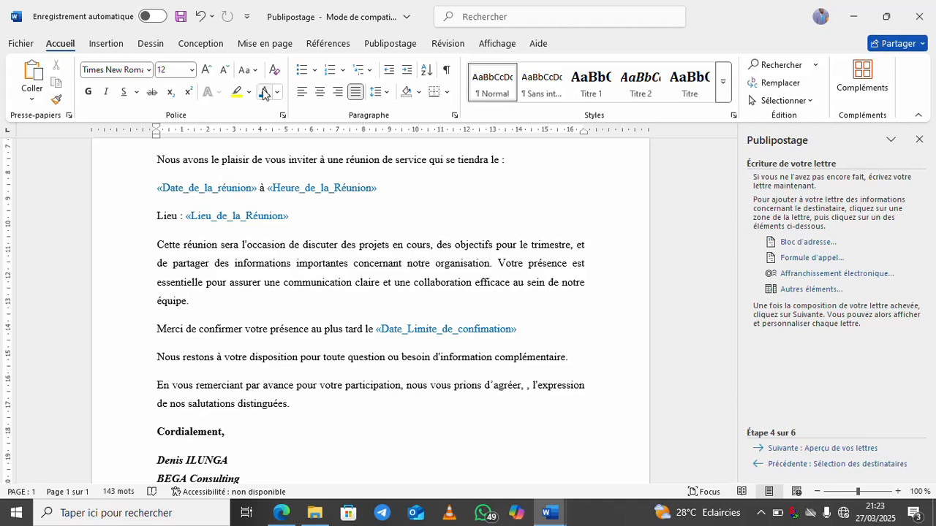
left_click(804, 291)
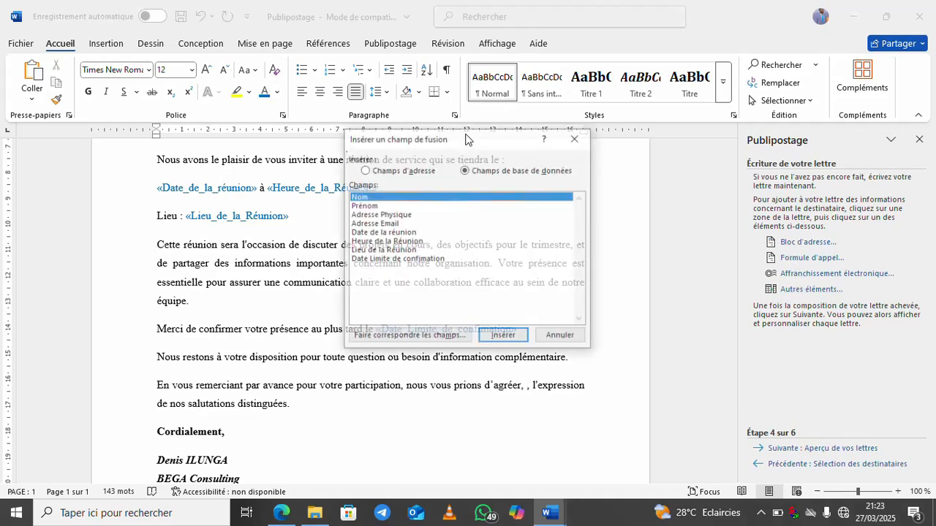
left_click(369, 207)
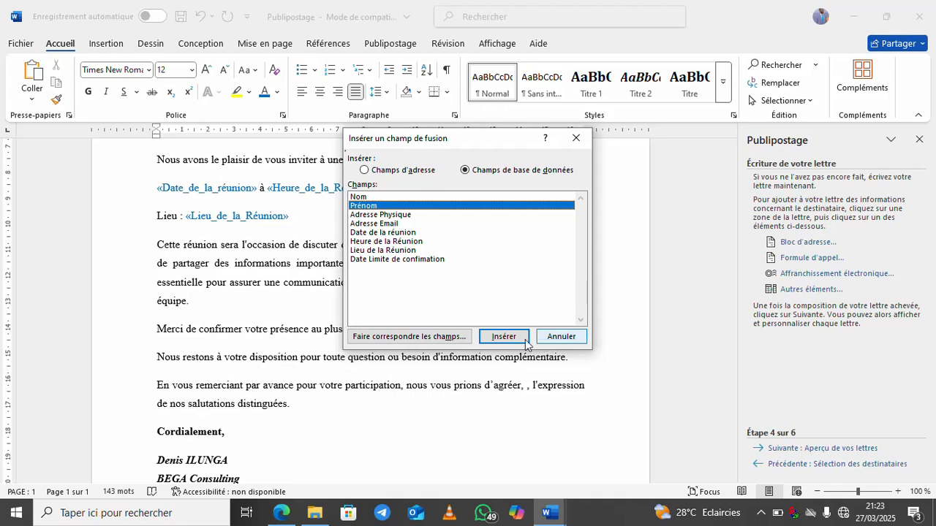
left_click(503, 336)
left_click(560, 336)
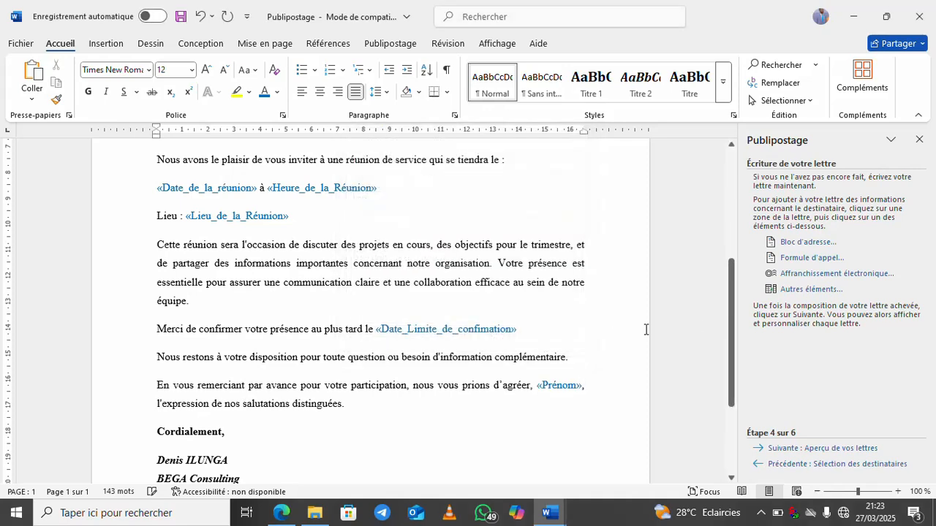
left_click(804, 290)
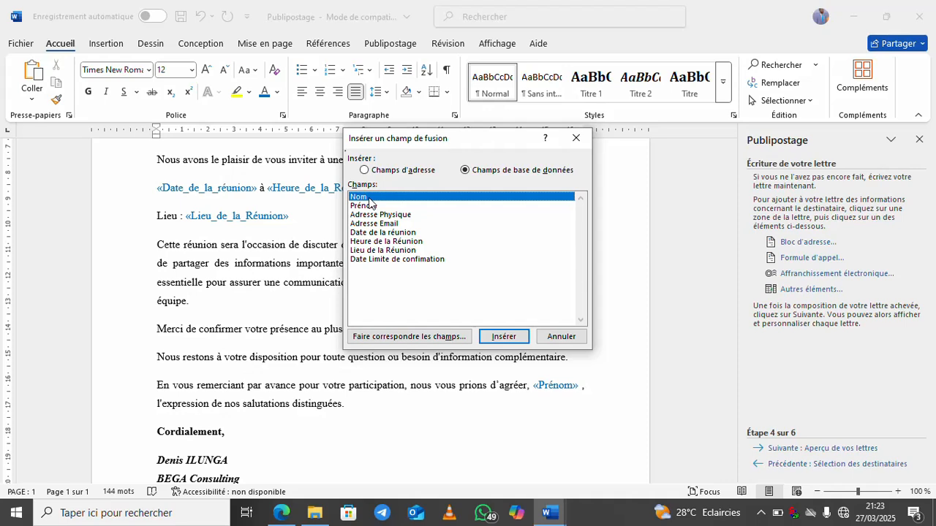
left_click(505, 337)
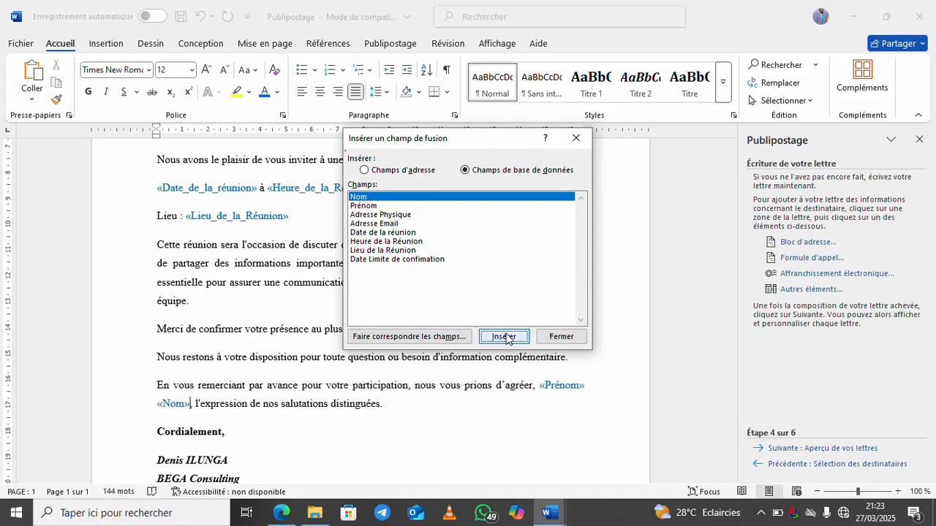
left_click(562, 336)
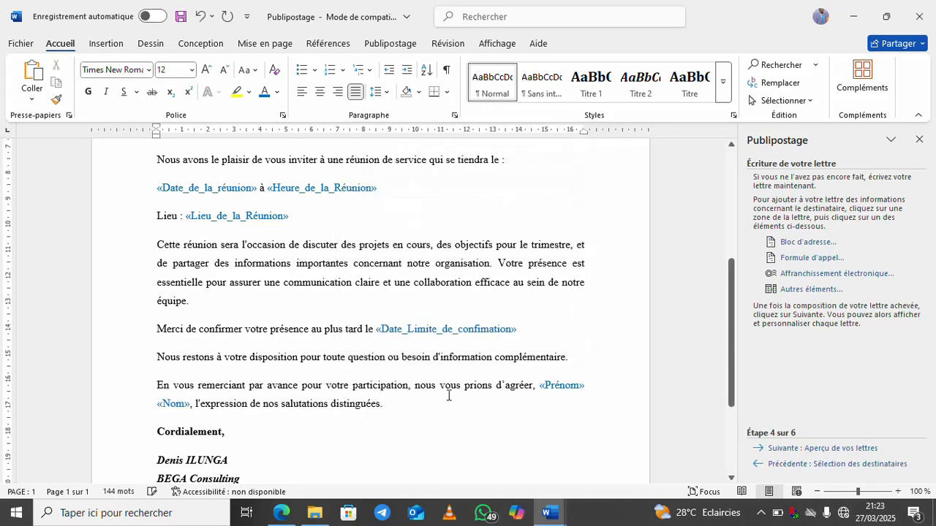
Check the merge fields throughout the letter and advance the mail merge to the letter preview stage
scroll(725, 346, "down", 4)
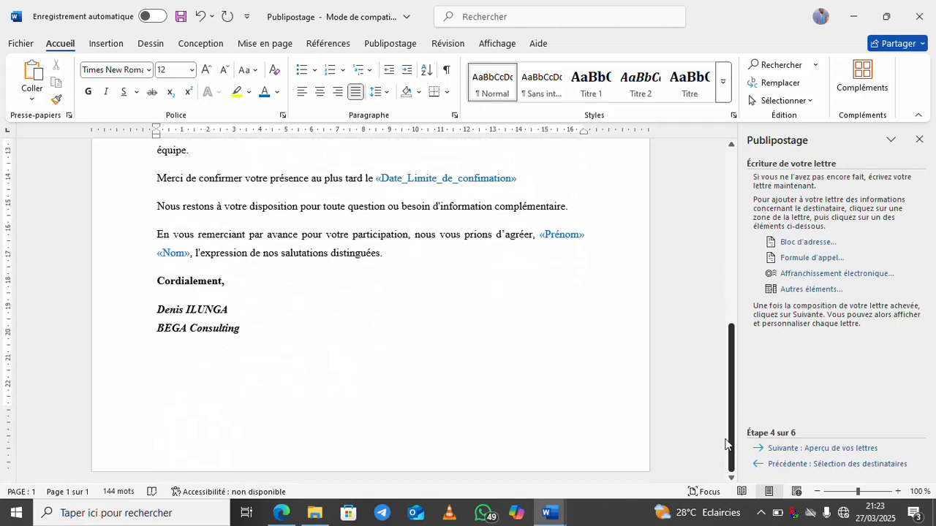
scroll(714, 319, "up", 9)
scroll(712, 253, "up", 3)
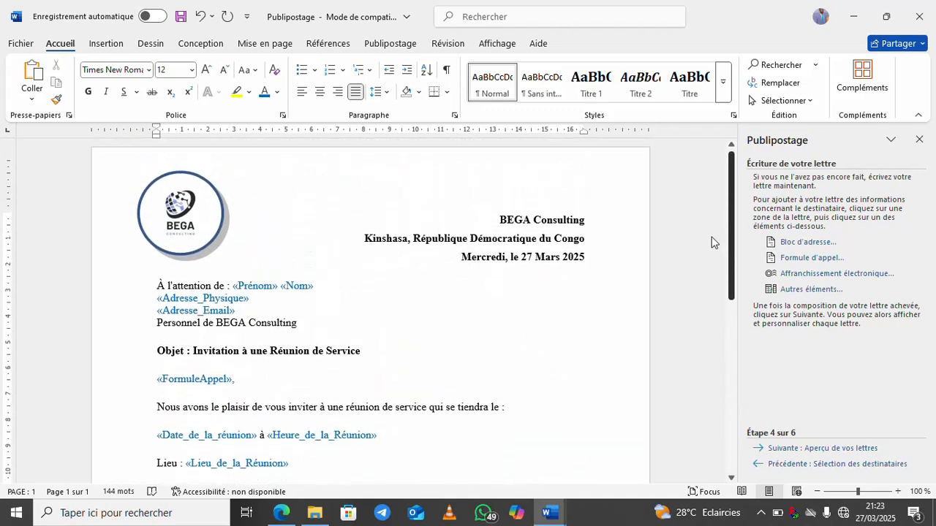
scroll(717, 242, "down", 8)
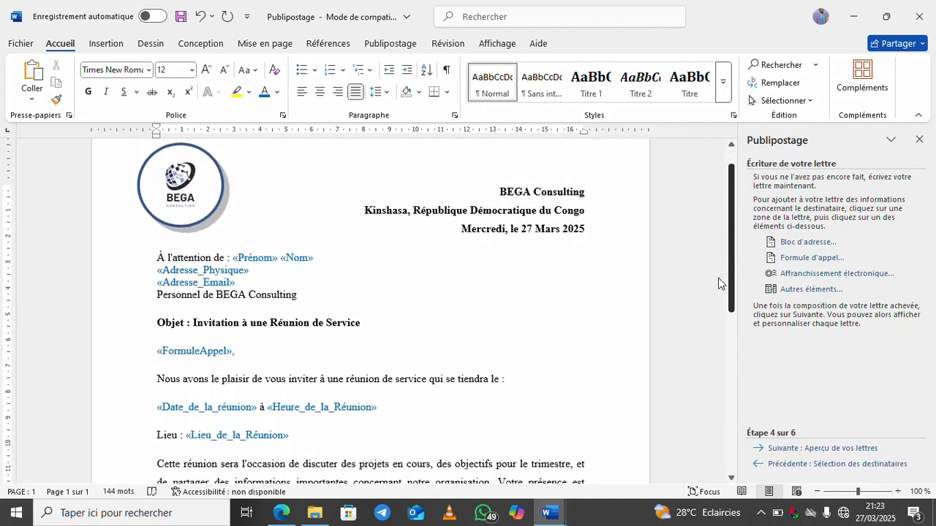
scroll(724, 376, "up", 8)
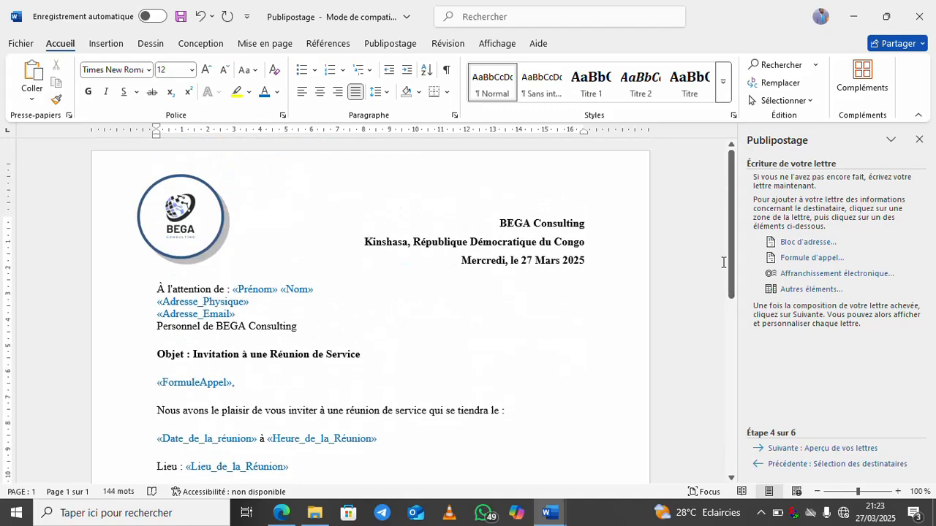
left_click(777, 452)
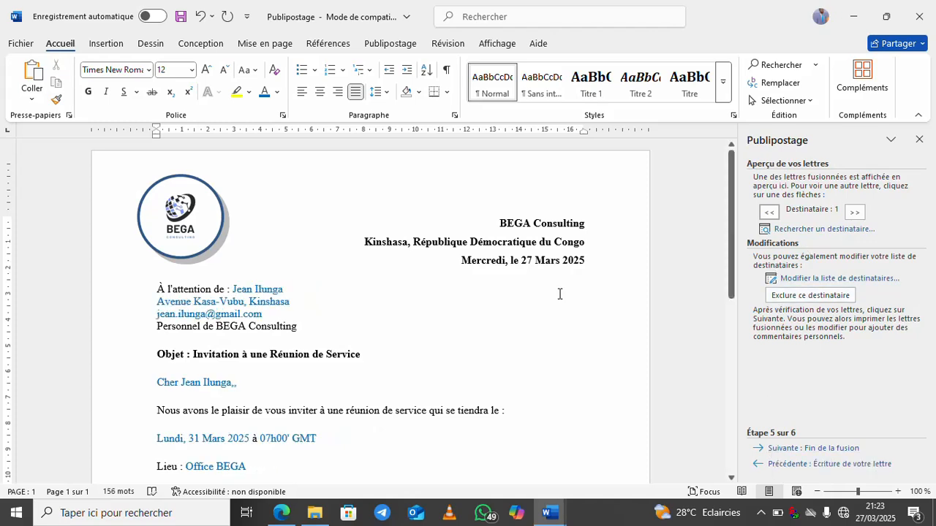
left_click(758, 466)
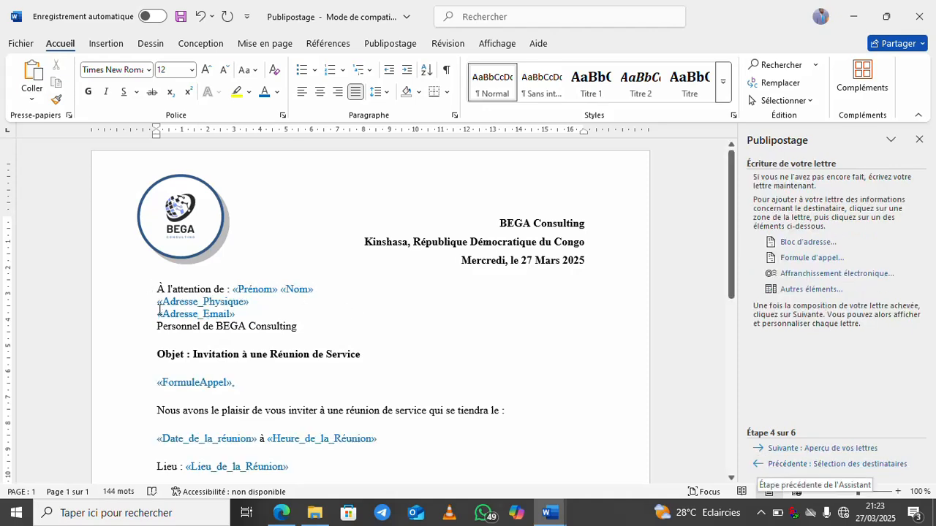
left_click(777, 450)
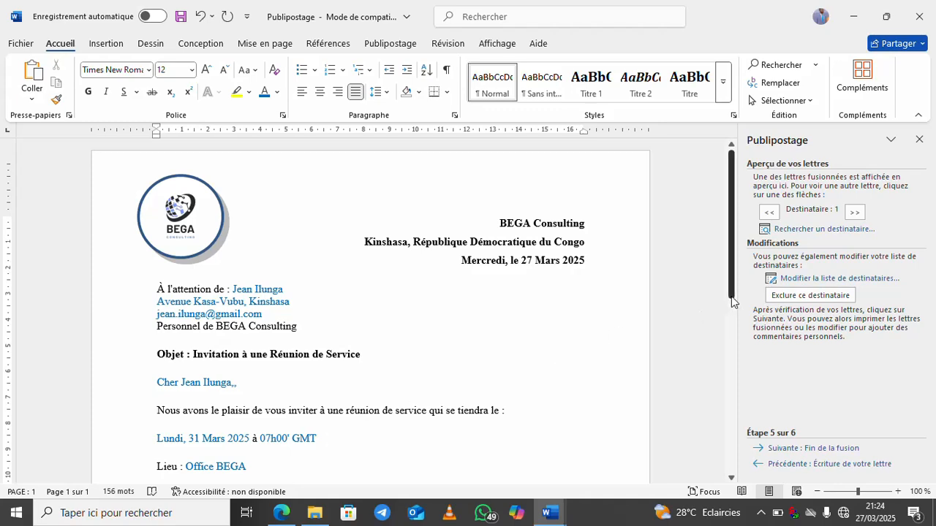
Read through the first recipient's previewed letter, checking the merged values from the address block to the closing sentence
left_click_drag(731, 299, 731, 335)
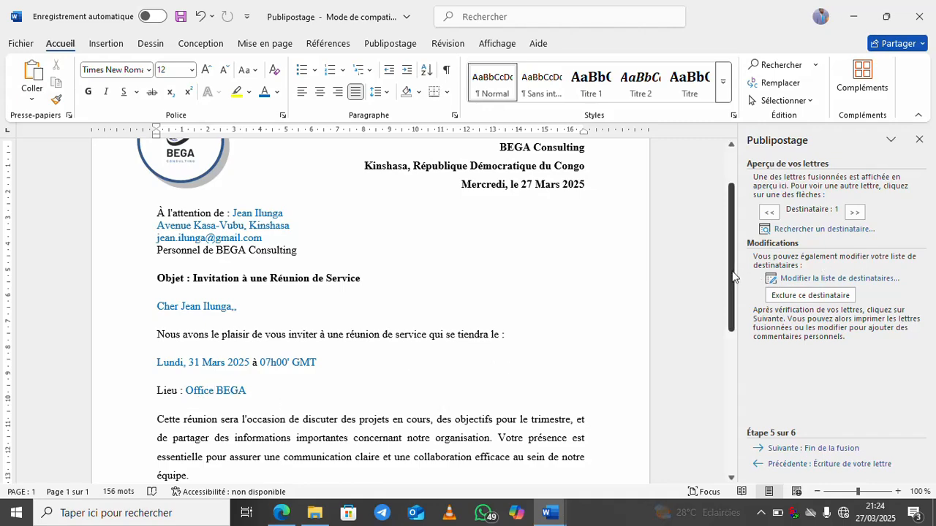
scroll(737, 293, "down", 1)
left_click_drag(736, 293, 740, 359)
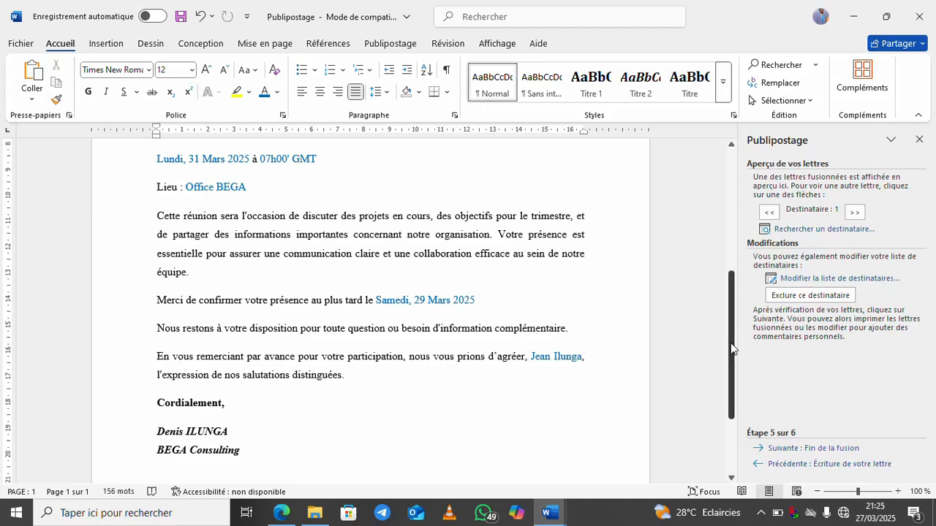
mouse_move(731, 344)
left_mouse_down()
mouse_move(734, 393)
mouse_move(727, 245)
left_mouse_up()
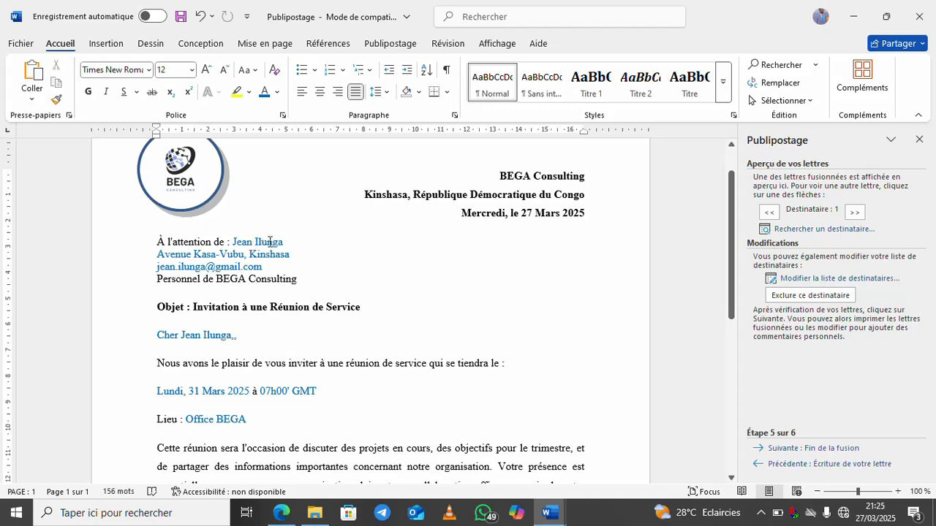
Browse the previewed letters for recipients 2 to 4, checking the merged names in the heading and closing sentence
left_click(854, 212)
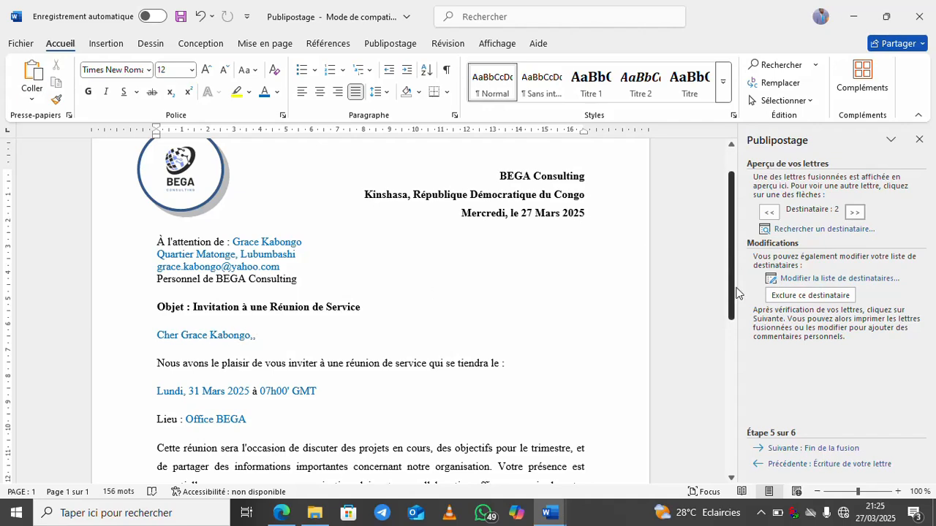
left_click_drag(735, 294, 737, 418)
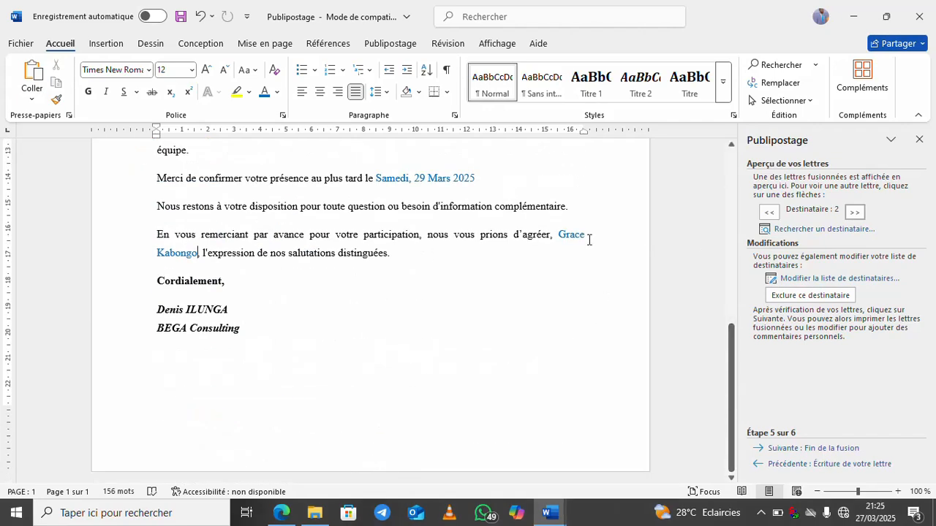
left_click(856, 211)
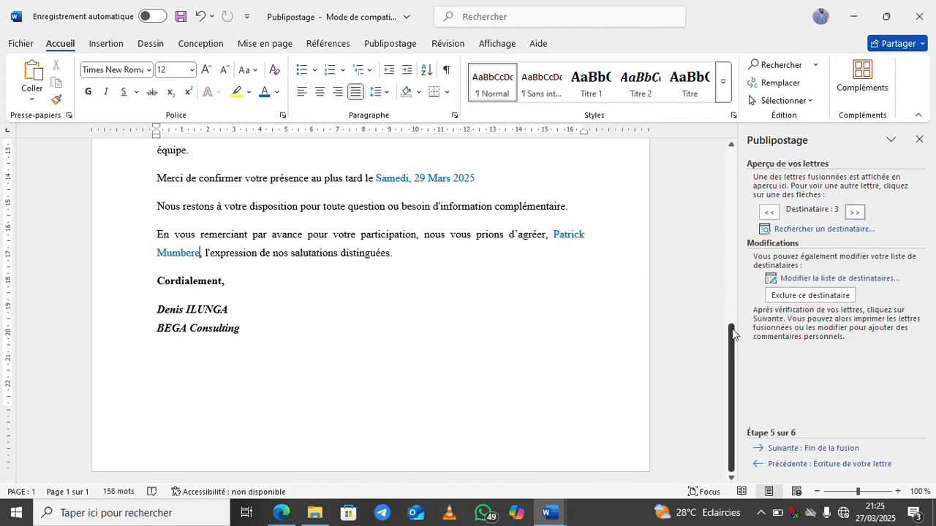
left_click_drag(731, 332, 698, 100)
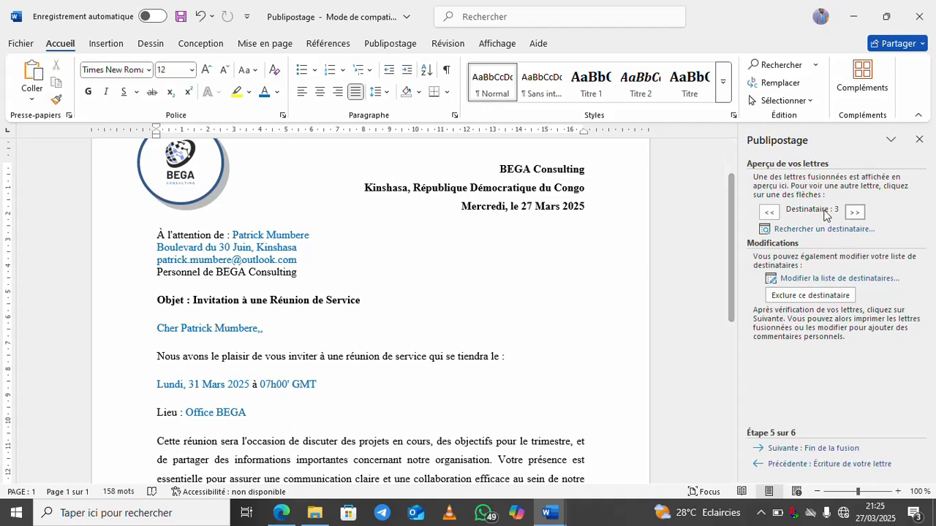
left_click(852, 212)
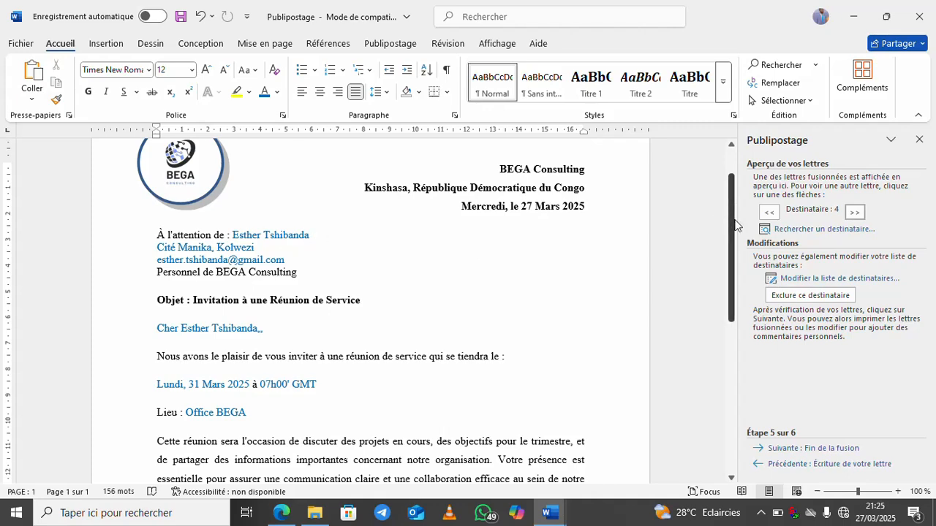
left_click_drag(729, 220, 737, 346)
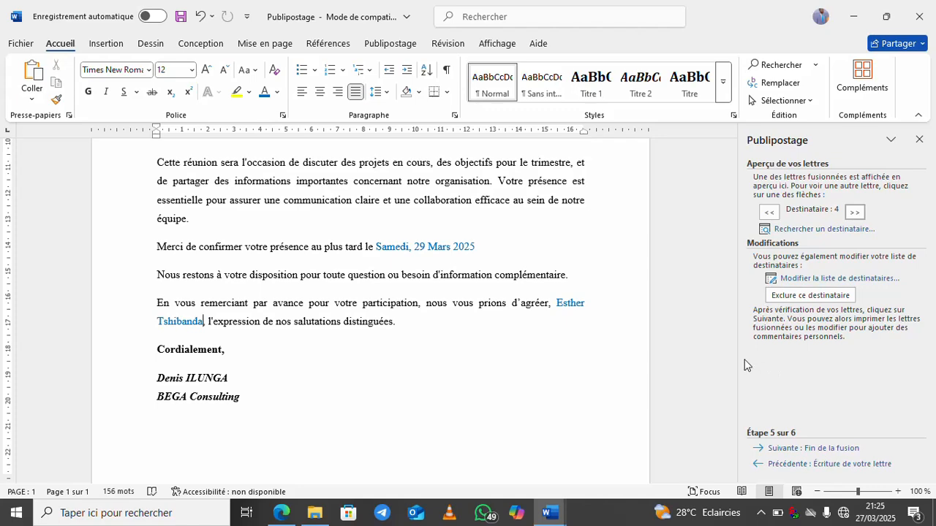
left_click_drag(733, 356, 732, 212)
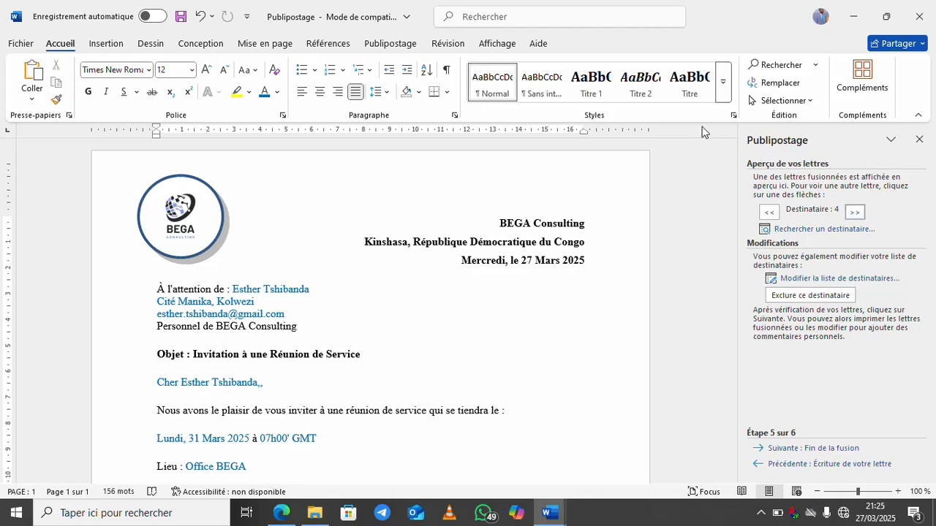
Advance to the final stage of the merge and send all records (Tous) to the print settings
left_click(397, 46)
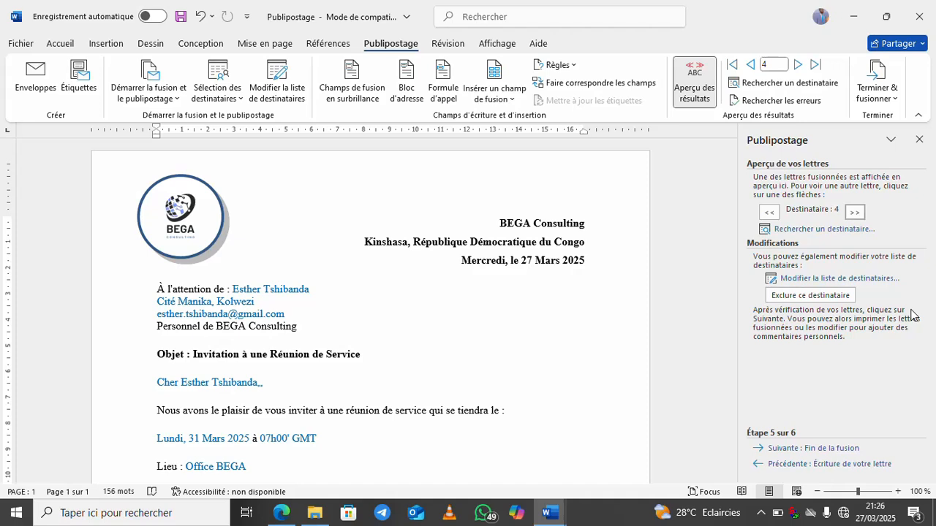
left_click(778, 449)
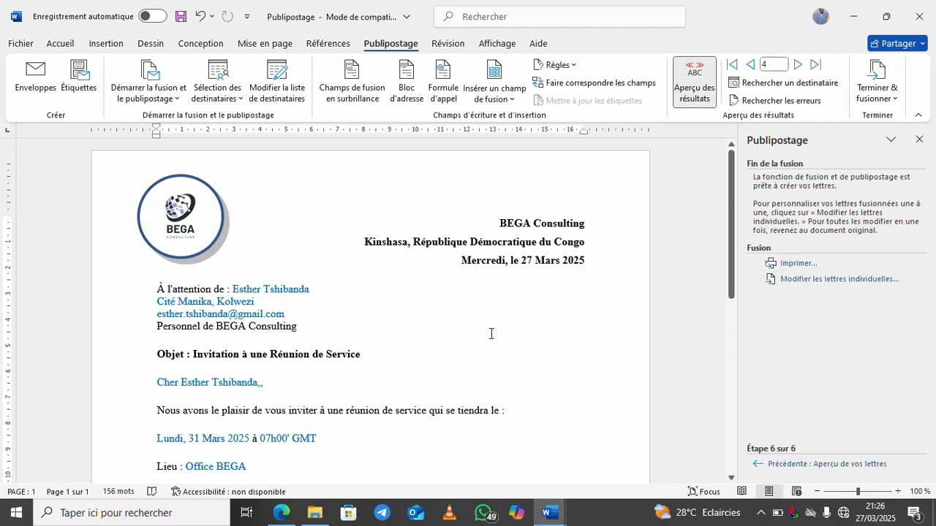
left_click(796, 264)
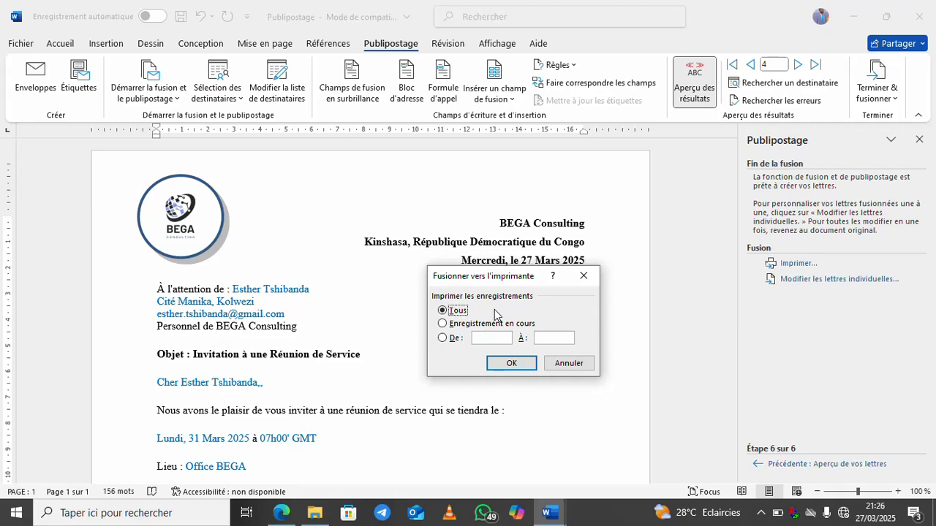
left_click(512, 364)
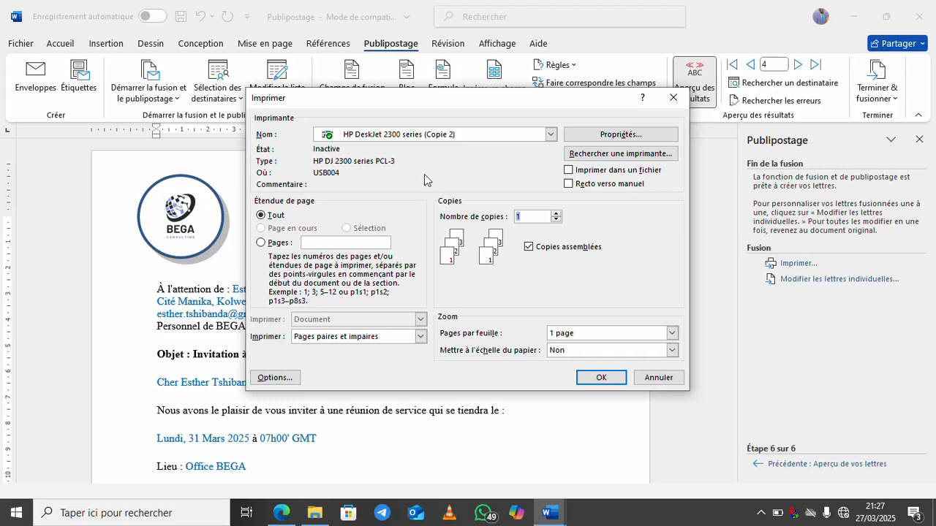
Look through the list of available printers, leaving HP DeskJet 2300 series (Copie 2) selected
left_click(553, 136)
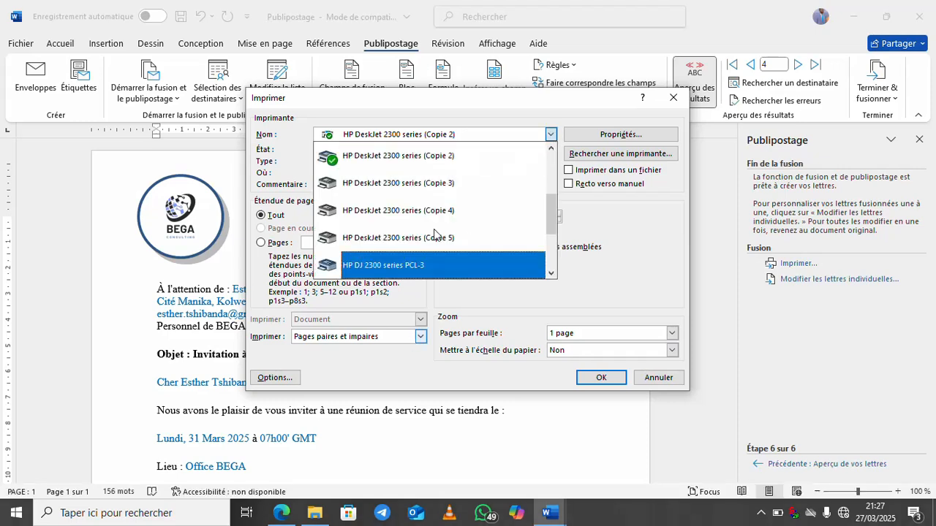
left_click_drag(551, 213, 533, 186)
left_click(619, 253)
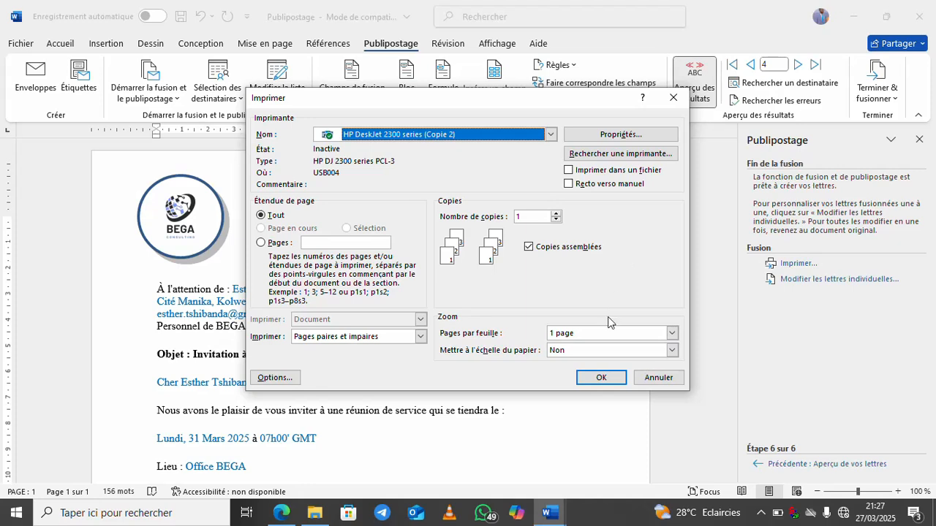
Try Brouillon quality and Niveaux de gris haute qualité in the printer's properties, cancel the changes and close the print settings
left_click(643, 138)
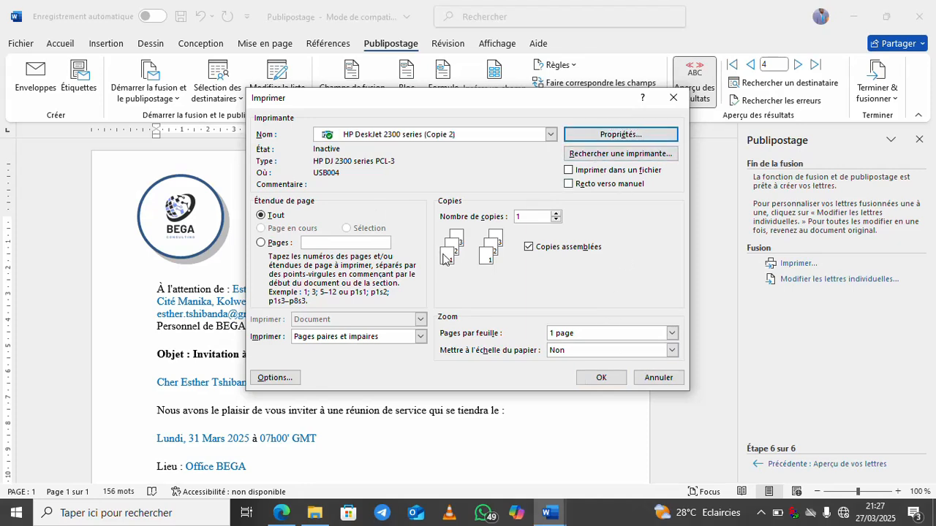
left_click(623, 139)
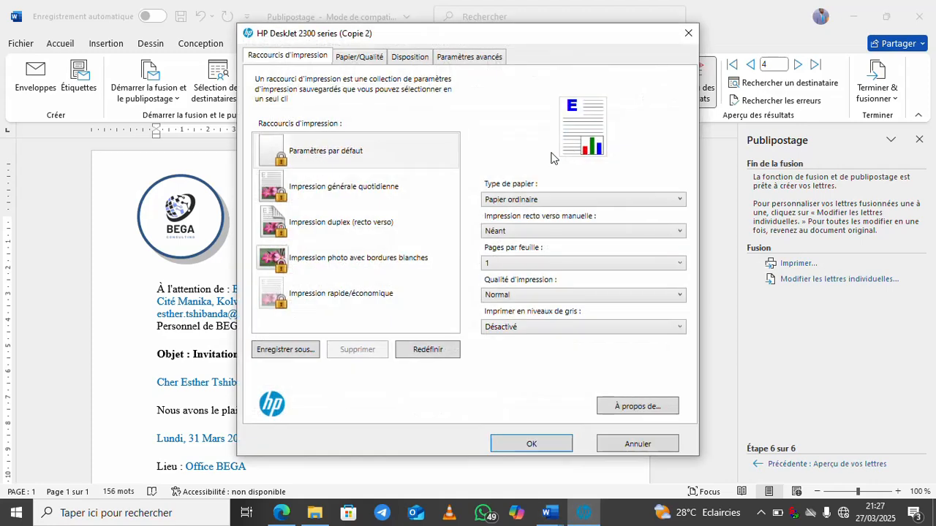
left_click(511, 295)
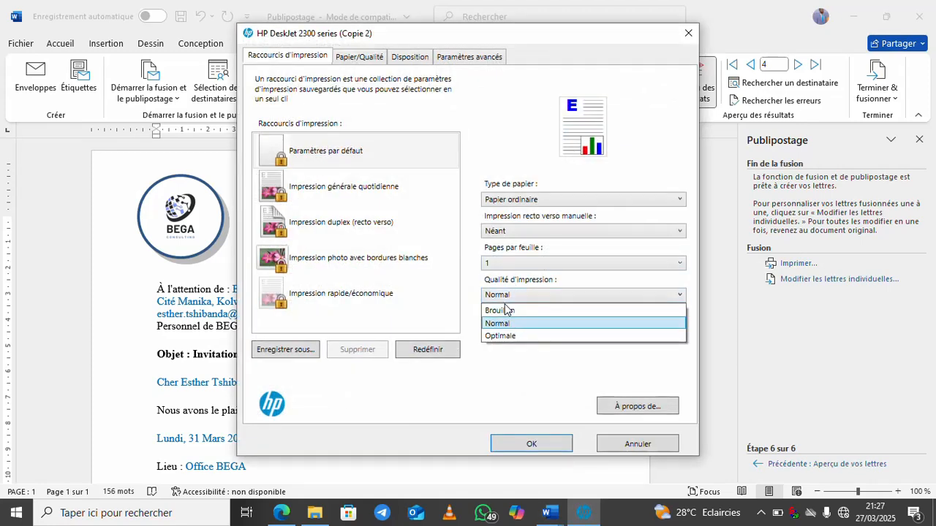
left_click(505, 310)
left_click(518, 327)
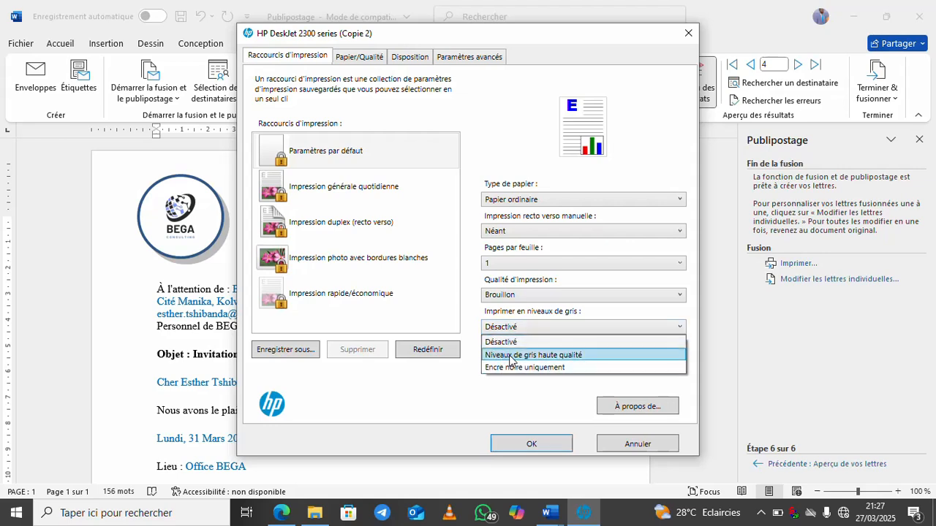
left_click(510, 357)
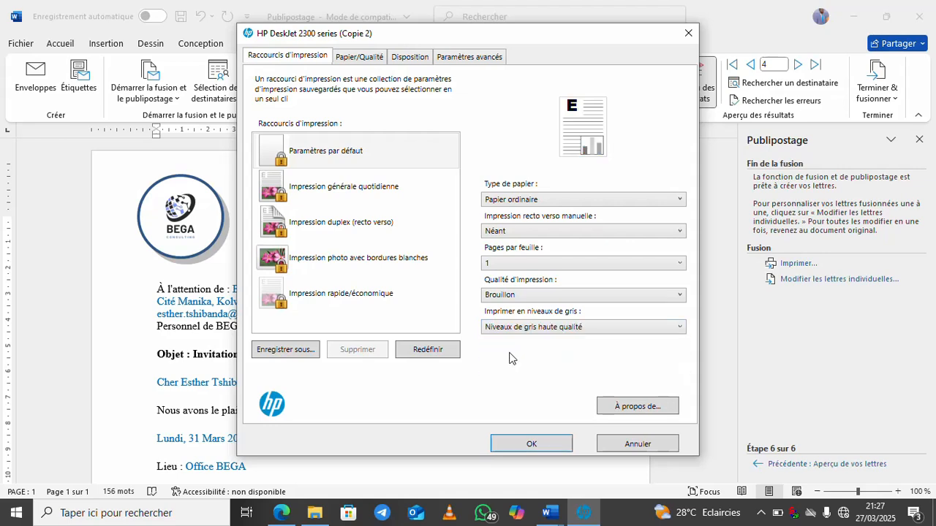
left_click(505, 296)
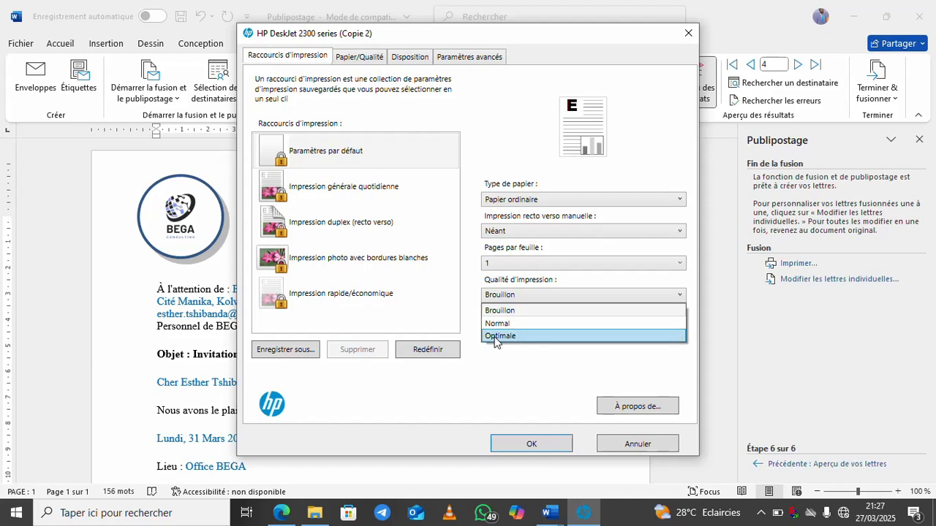
left_click(500, 364)
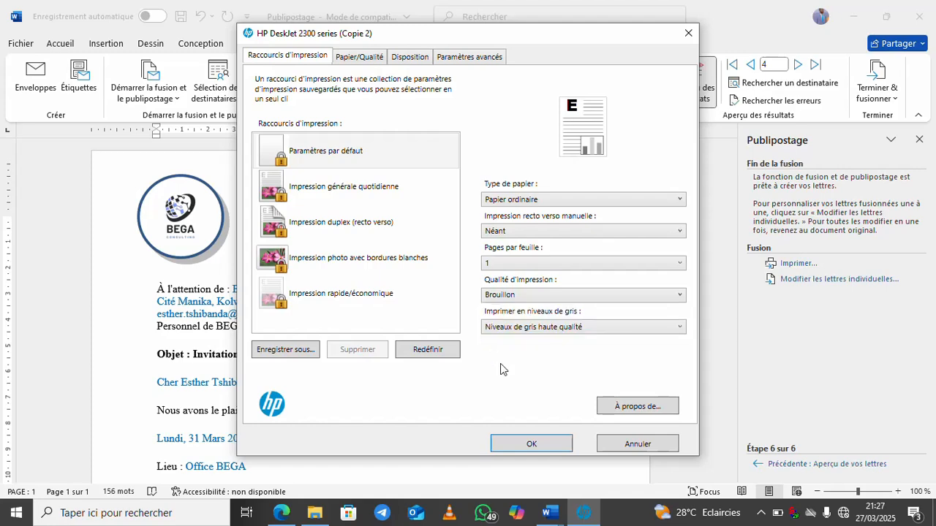
left_click(638, 443)
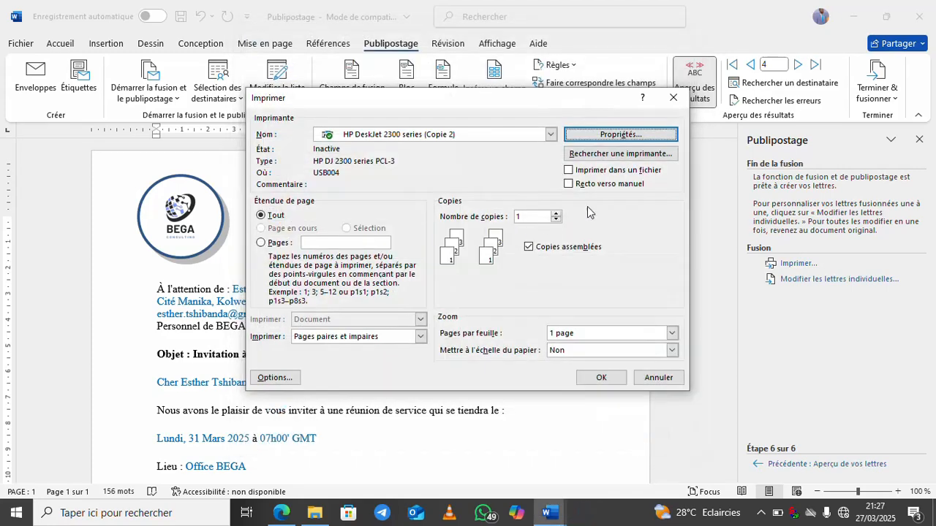
left_click(674, 98)
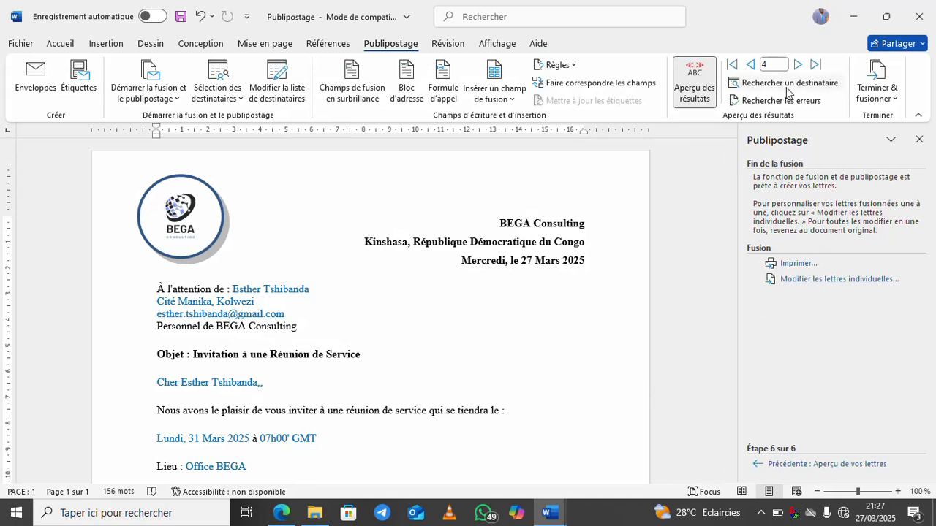
Merge all records (Tous) into a new document of individual letters
left_click(889, 101)
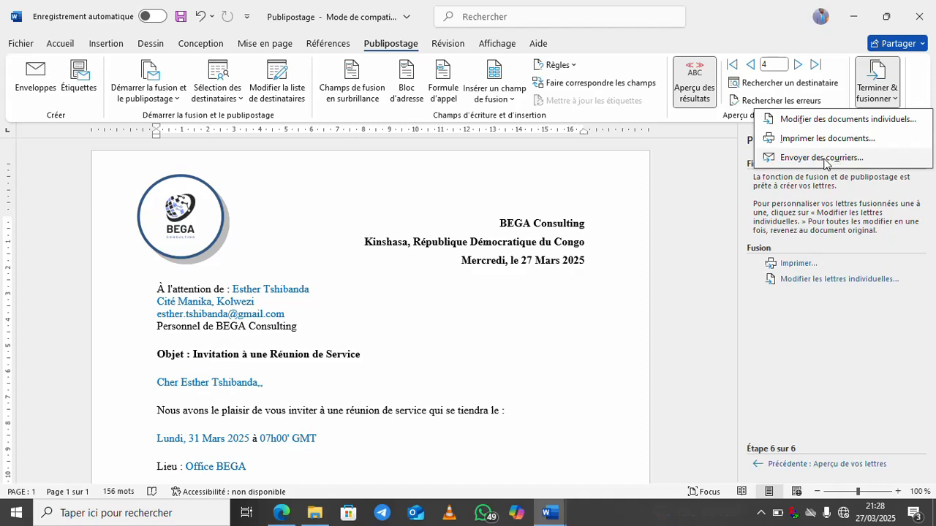
left_click(824, 325)
left_click_drag(729, 271, 739, 125)
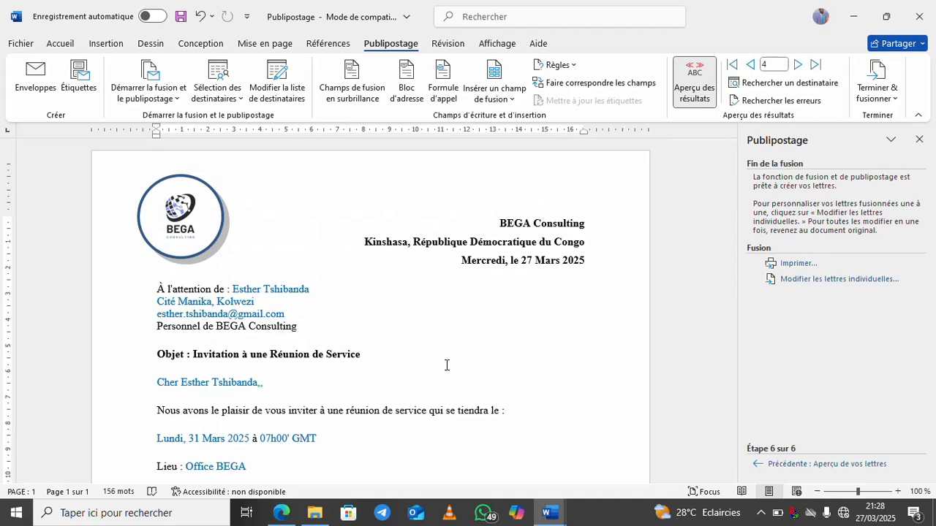
left_click(804, 284)
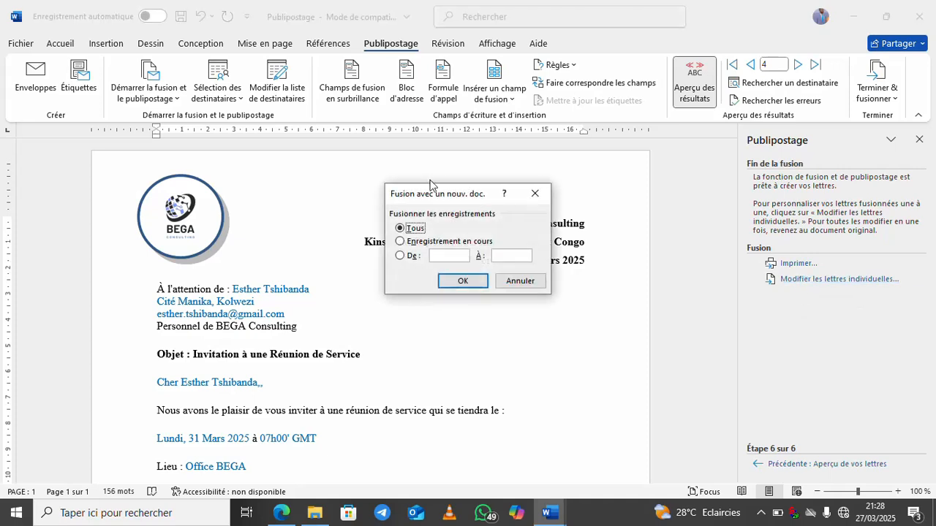
left_click(461, 283)
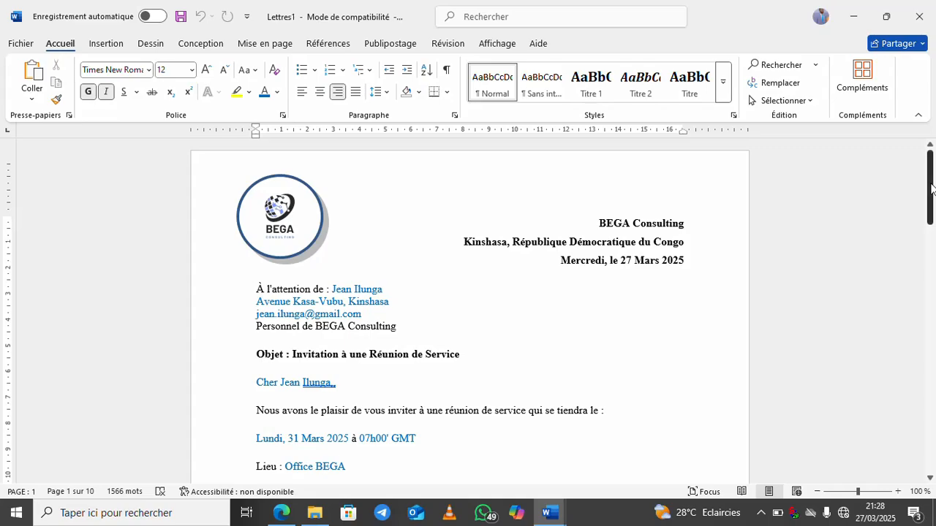
Look through the merged letters from the first to the last page, checking each recipient's details, and return to the start
left_click_drag(931, 189, 930, 291)
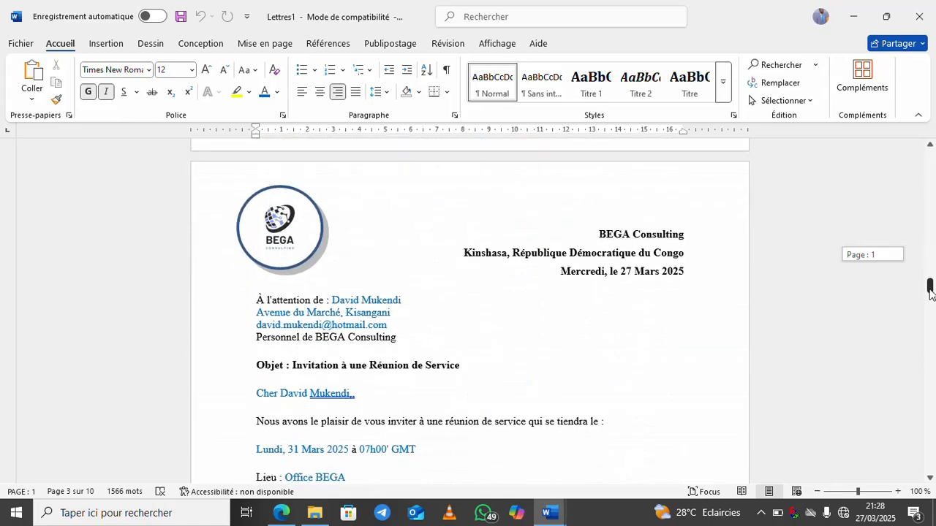
mouse_move(930, 290)
left_mouse_down()
mouse_move(931, 479)
mouse_move(931, 465)
left_mouse_up()
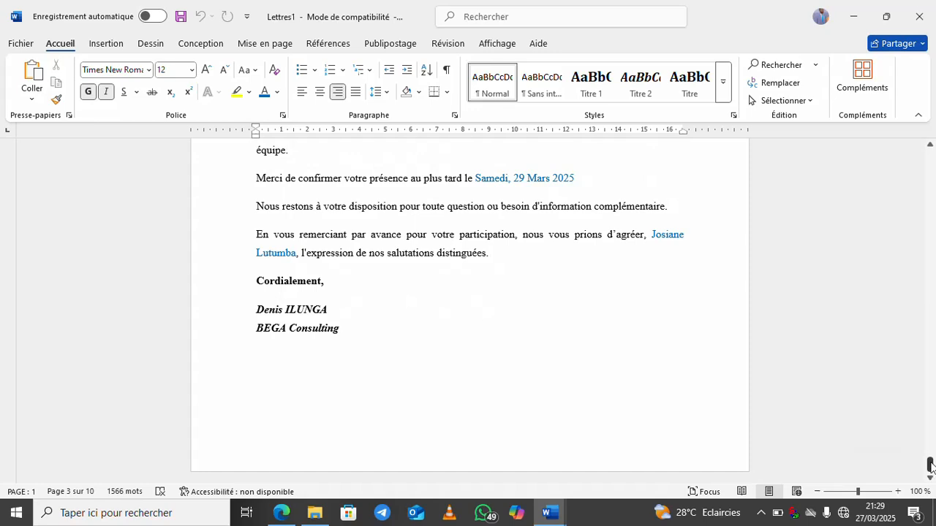
left_click_drag(931, 466, 925, 73)
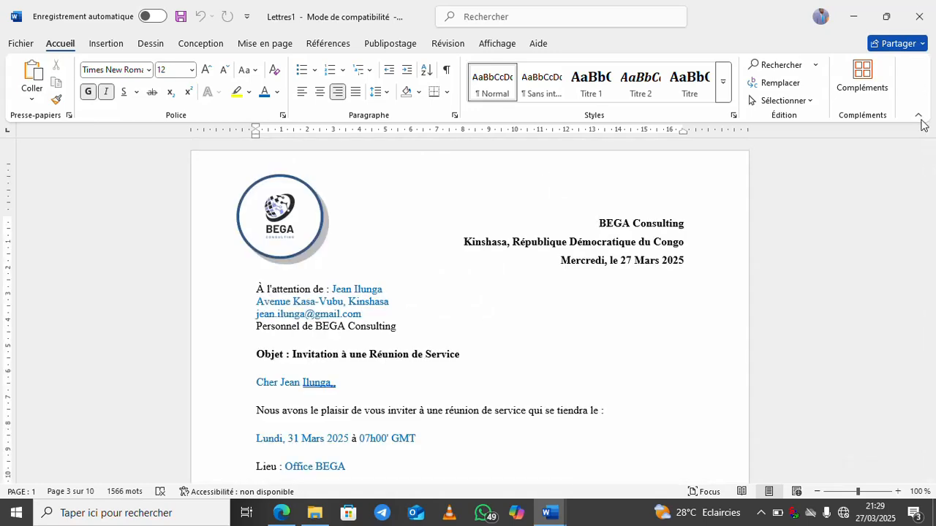
Try changing the salutation in the last merged letter from "Cher" to "Chère", and undo the edit
left_click_drag(930, 158, 927, 453)
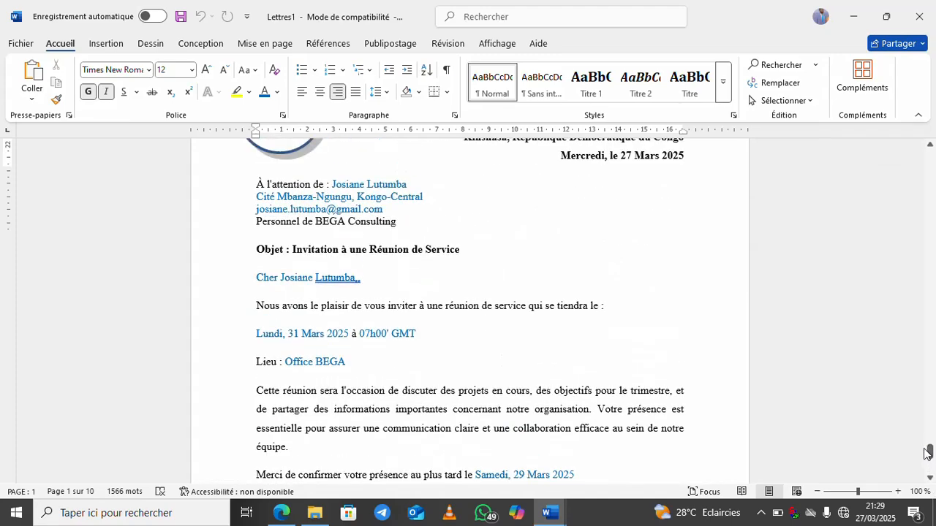
left_click(280, 276)
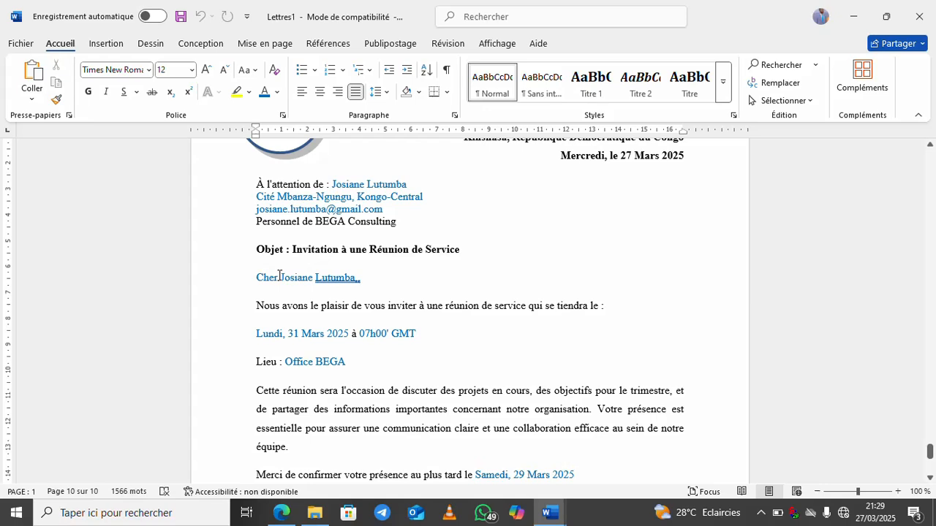
key("shift+Left")
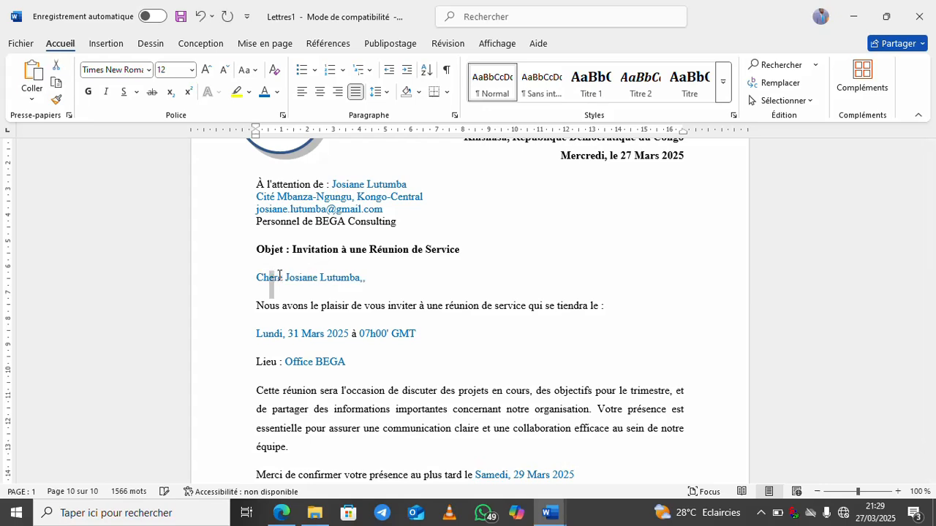
type("èr")
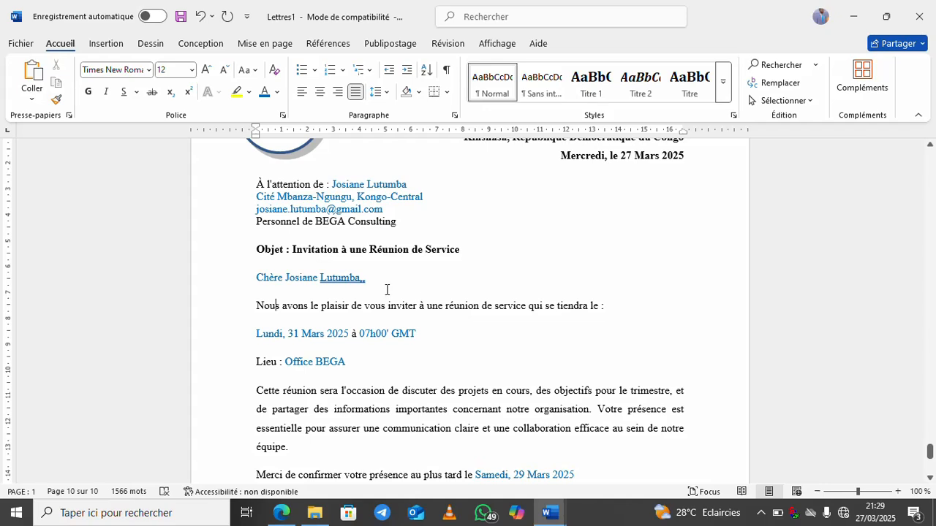
key("ctrl+z")
key("ctrl+z")
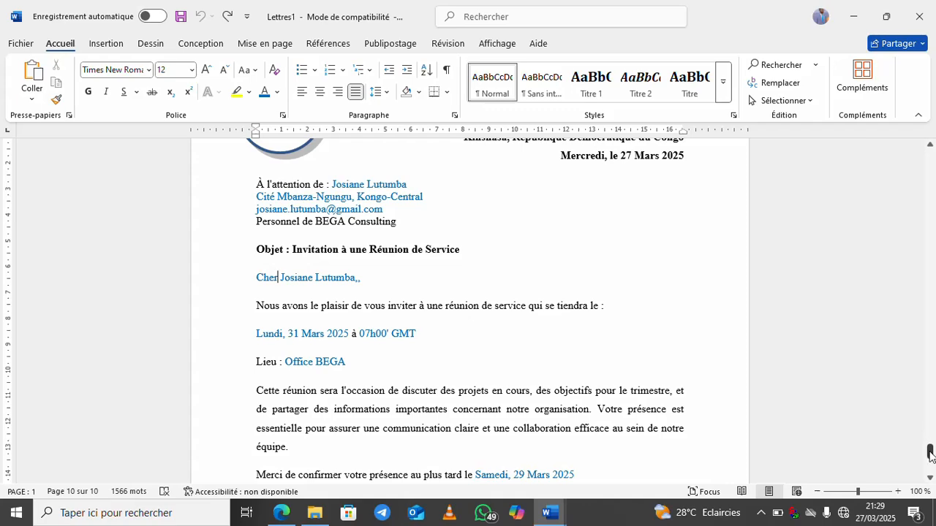
Compare the single previewed letter in the Publipostage main document with the individual letters in the merged document Lettres1
mouse_move(930, 444)
left_mouse_down()
mouse_move(930, 463)
mouse_move(929, 158)
left_mouse_up()
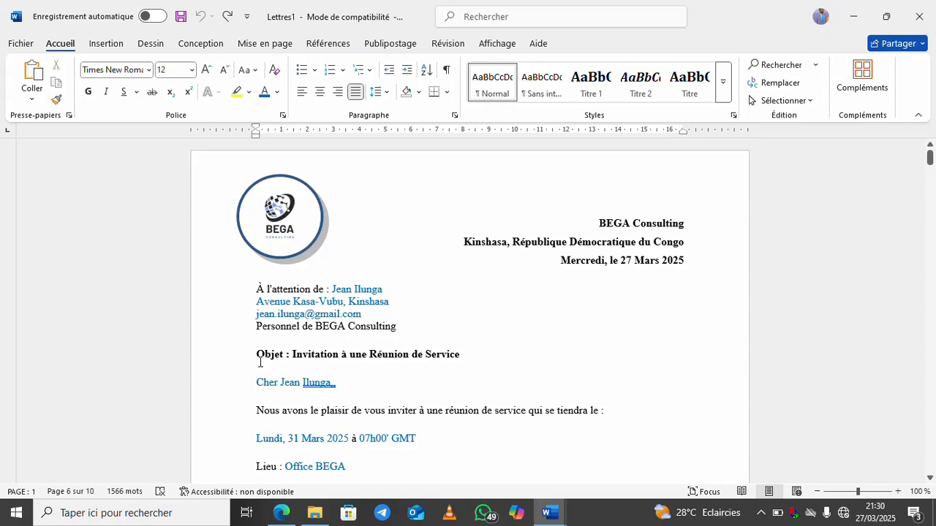
left_click(550, 512)
left_click(679, 449)
left_click(550, 512)
left_click(402, 468)
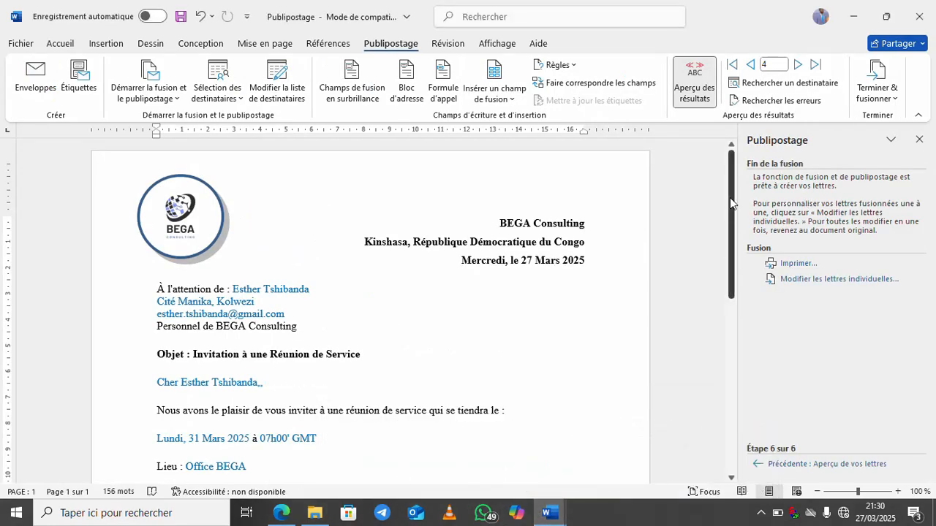
scroll(738, 311, "down", 2)
scroll(739, 305, "down", 8)
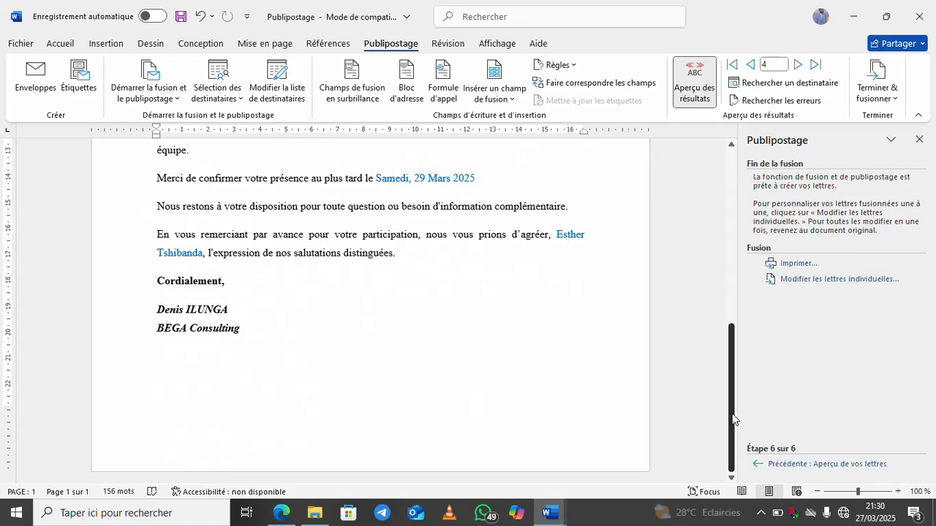
scroll(728, 230, "up", 8)
left_click_drag(729, 229, 755, 396)
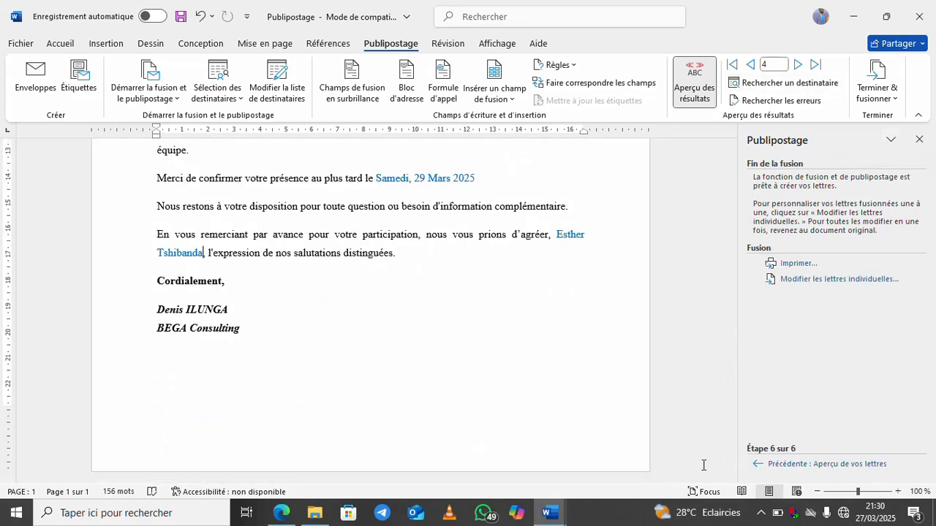
mouse_move(549, 513)
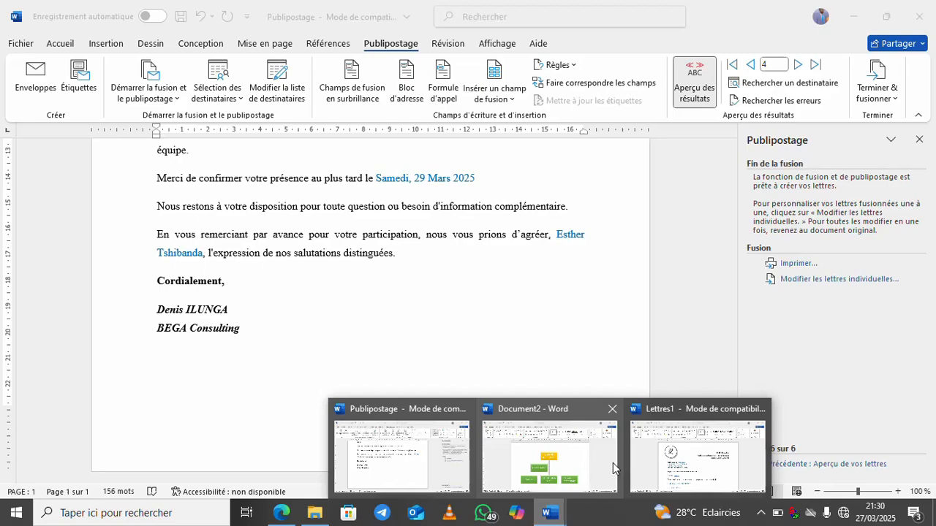
left_click(677, 442)
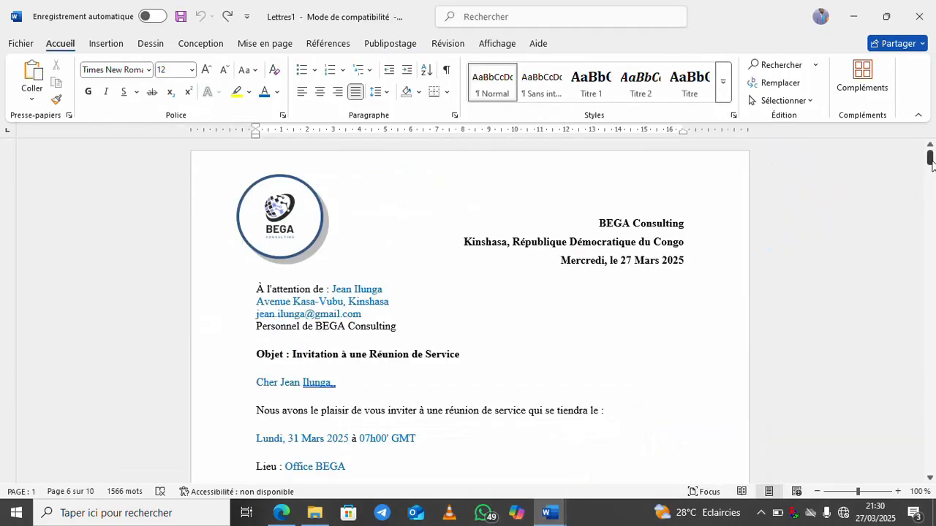
left_click_drag(931, 163, 907, 63)
Switch to the Bureautique - Jour 3 PDF in Edge and review the slides on inserting merge fields and finalising the mail merge
left_click(279, 515)
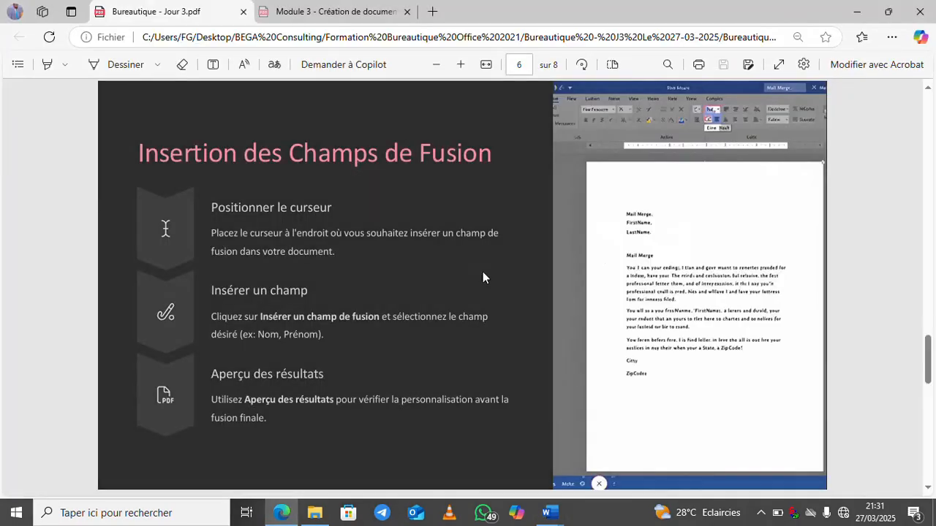
scroll(483, 277, "down", 3)
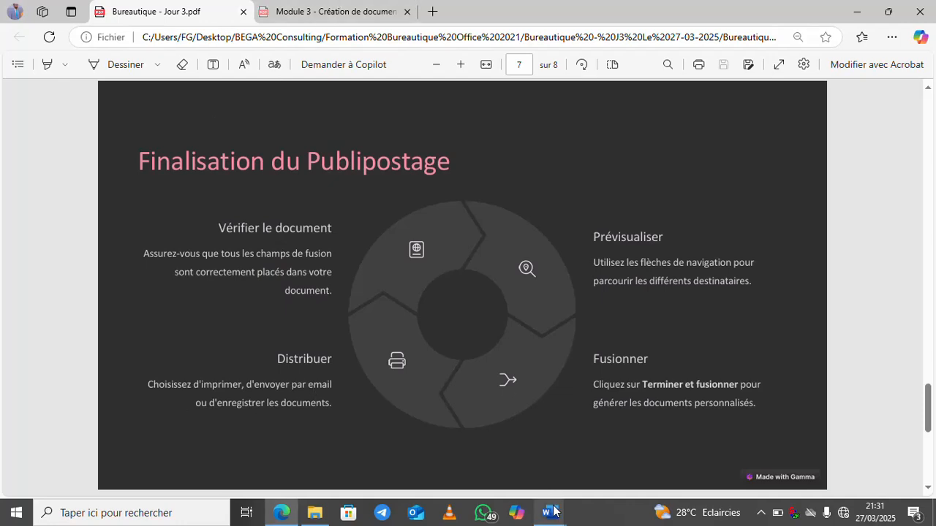
Switch to Document2 in Word and review the organisation chart, the insertion tools and the first page's SEMAINE 1 text
mouse_move(553, 511)
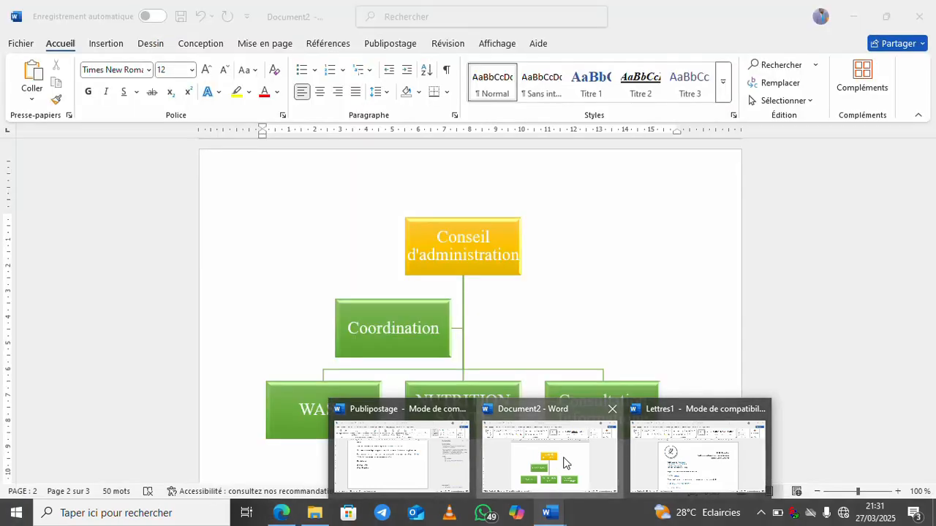
left_click(564, 463)
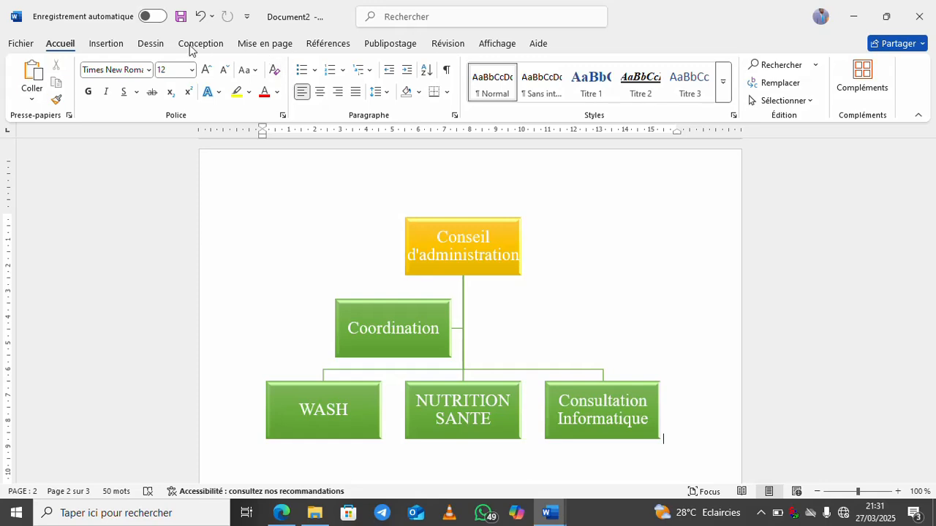
left_click(107, 44)
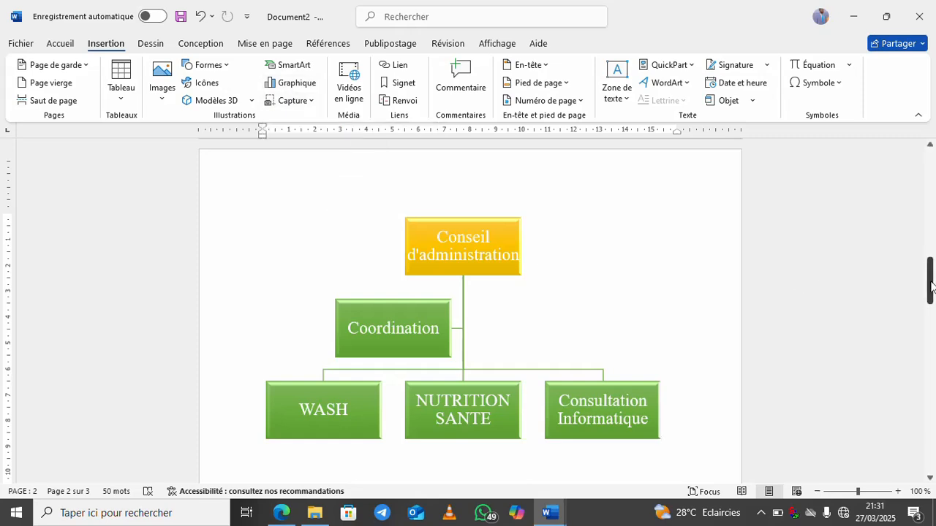
left_click_drag(931, 285, 903, 156)
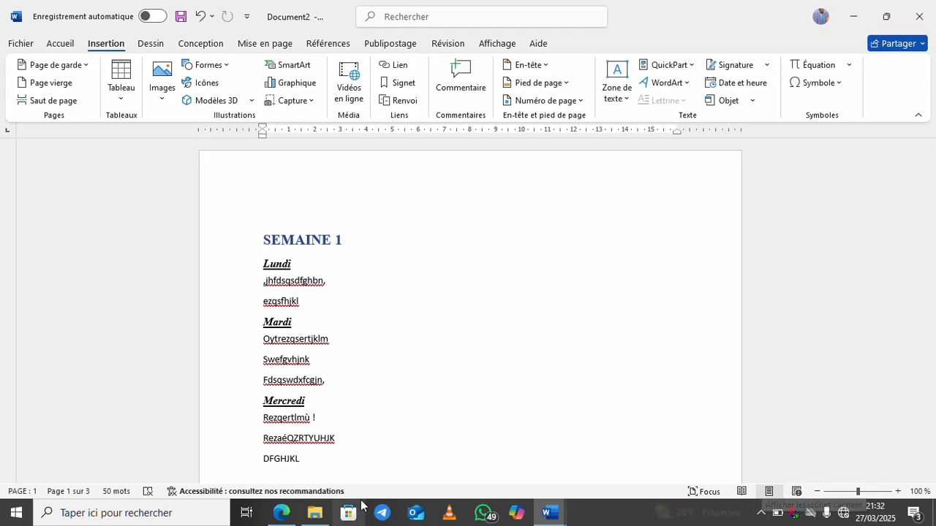
Return to the Bureautique - Jour 3 PDF in Edge and go back to its opening page, Formation Bureautique Office 2021
left_click(282, 513)
scroll(261, 150, "up", 5)
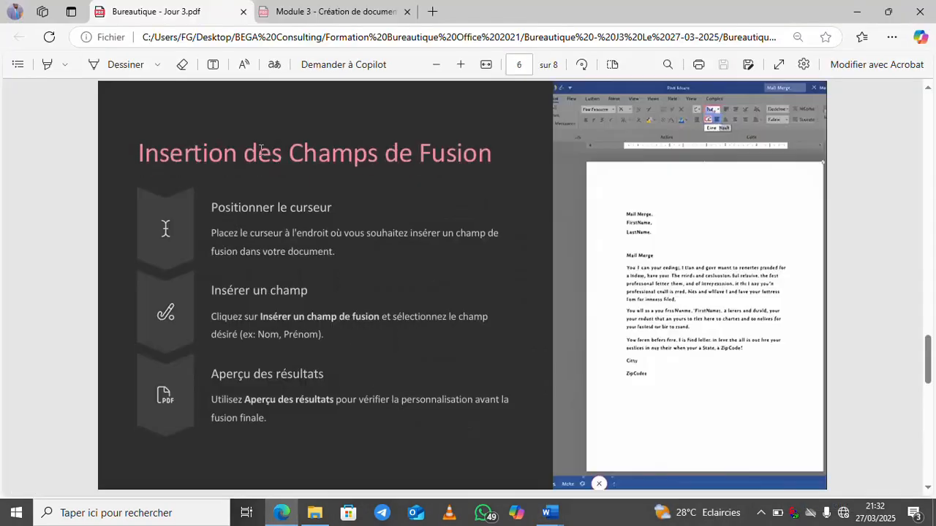
scroll(261, 150, "up", 15)
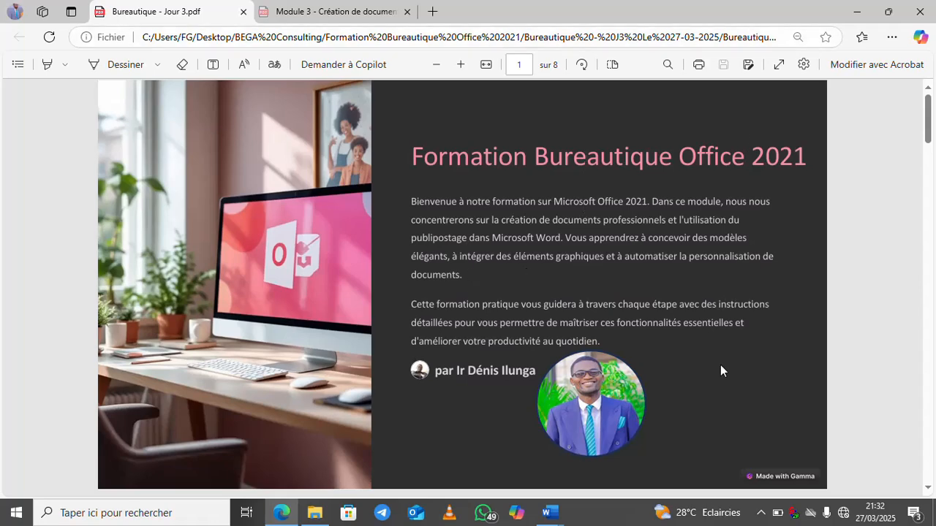
left_click(761, 516)
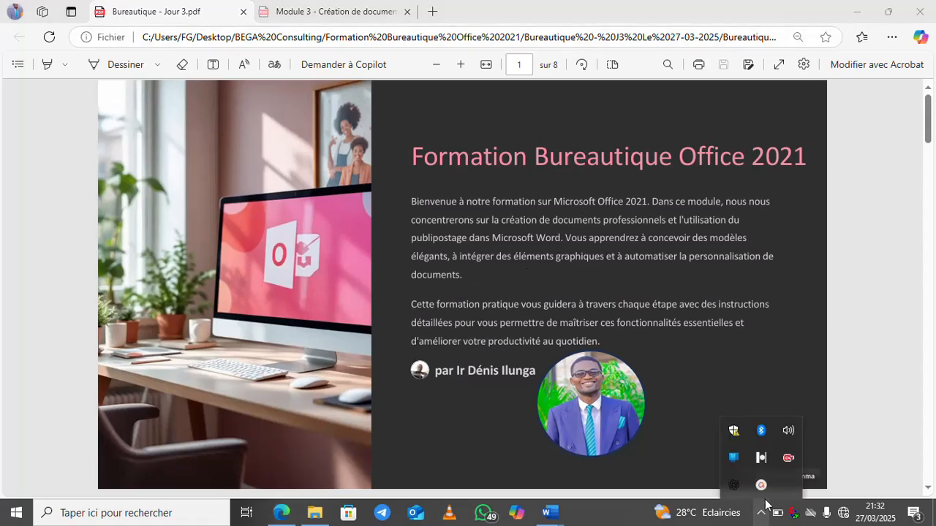
mouse_move(763, 487)
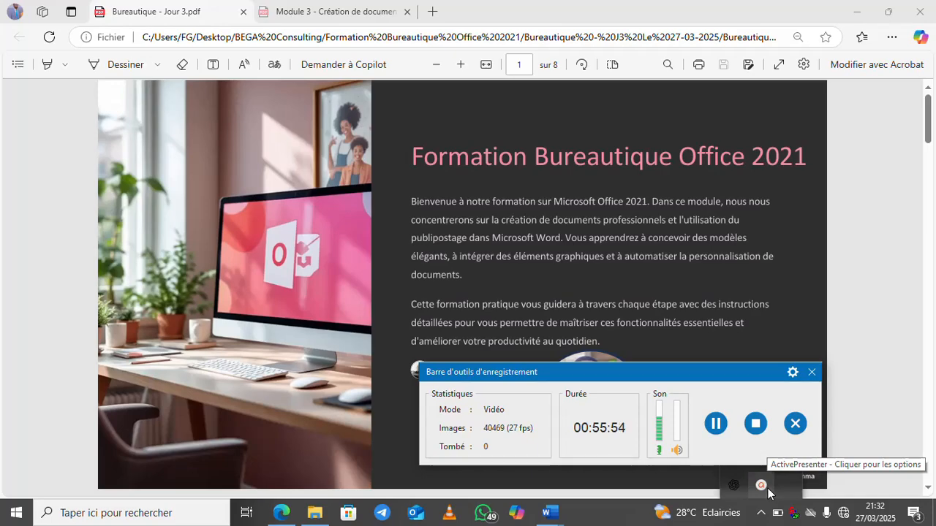